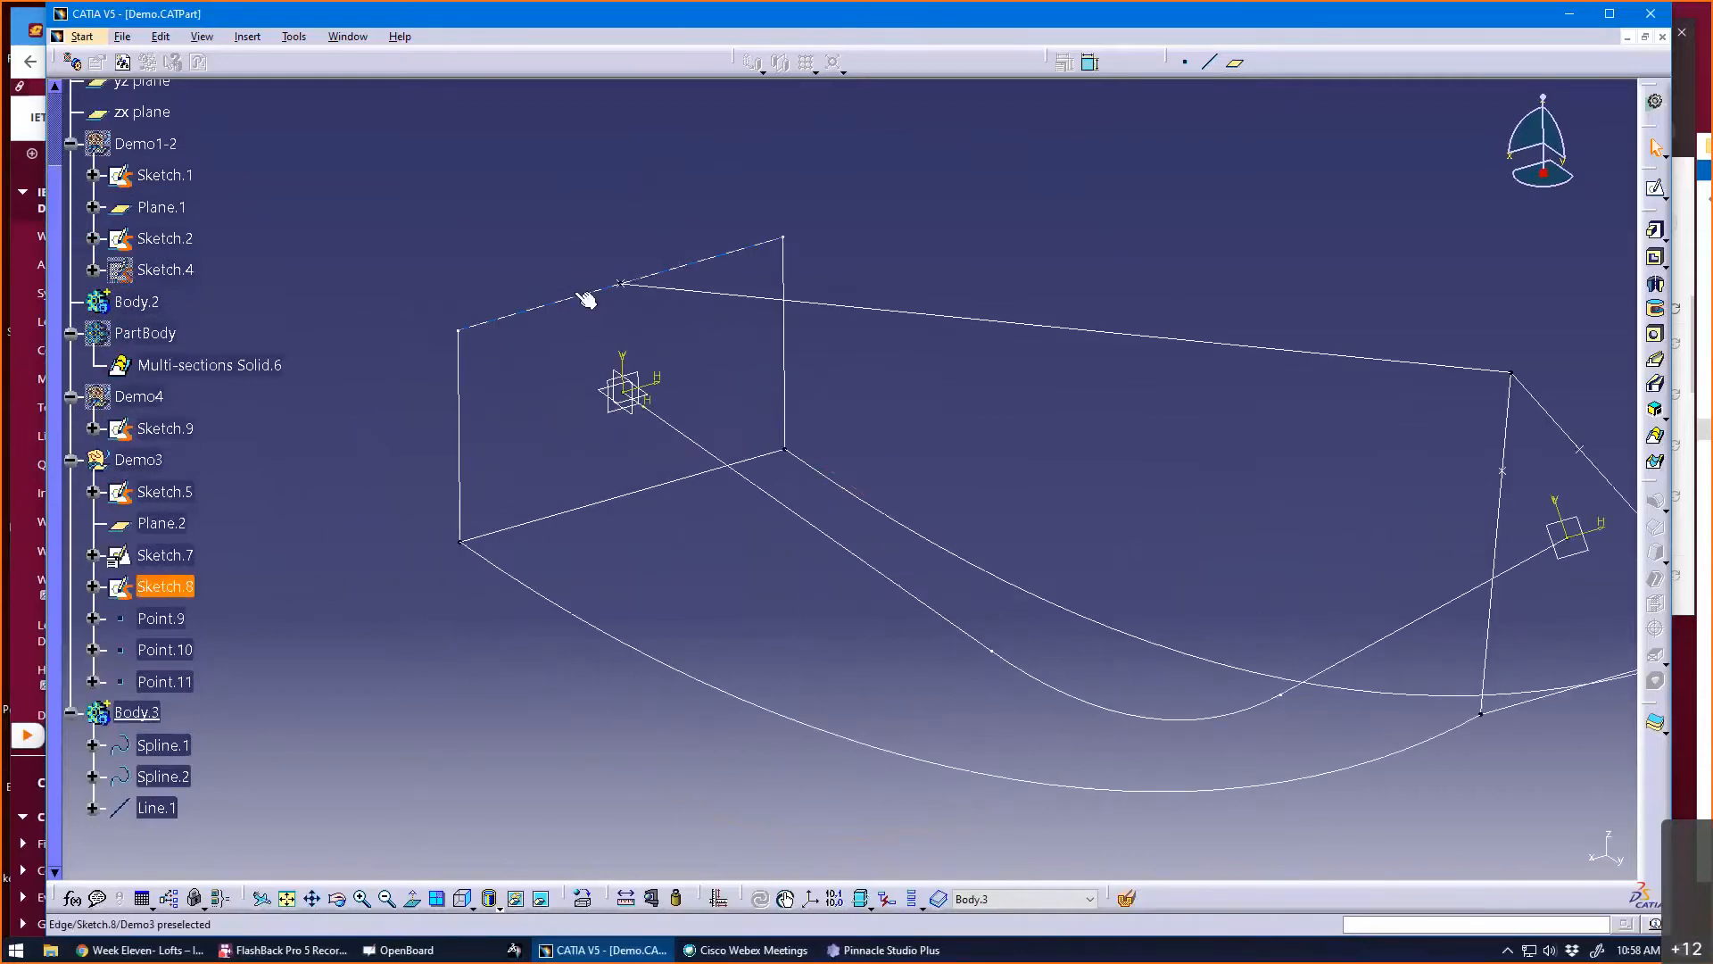
- Start a multi-sections solid in Body.3 with the rectangular Sketch.8 and triangular Sketch.7 as its sections
{"action": "left_click", "coordinate": [572, 308]}
{"action": "left_click", "coordinate": [1655, 436]}
{"action": "middle_click_drag", "start_coordinate": [967, 450], "coordinate": [899, 437]}
{"action": "left_click", "coordinate": [546, 507]}
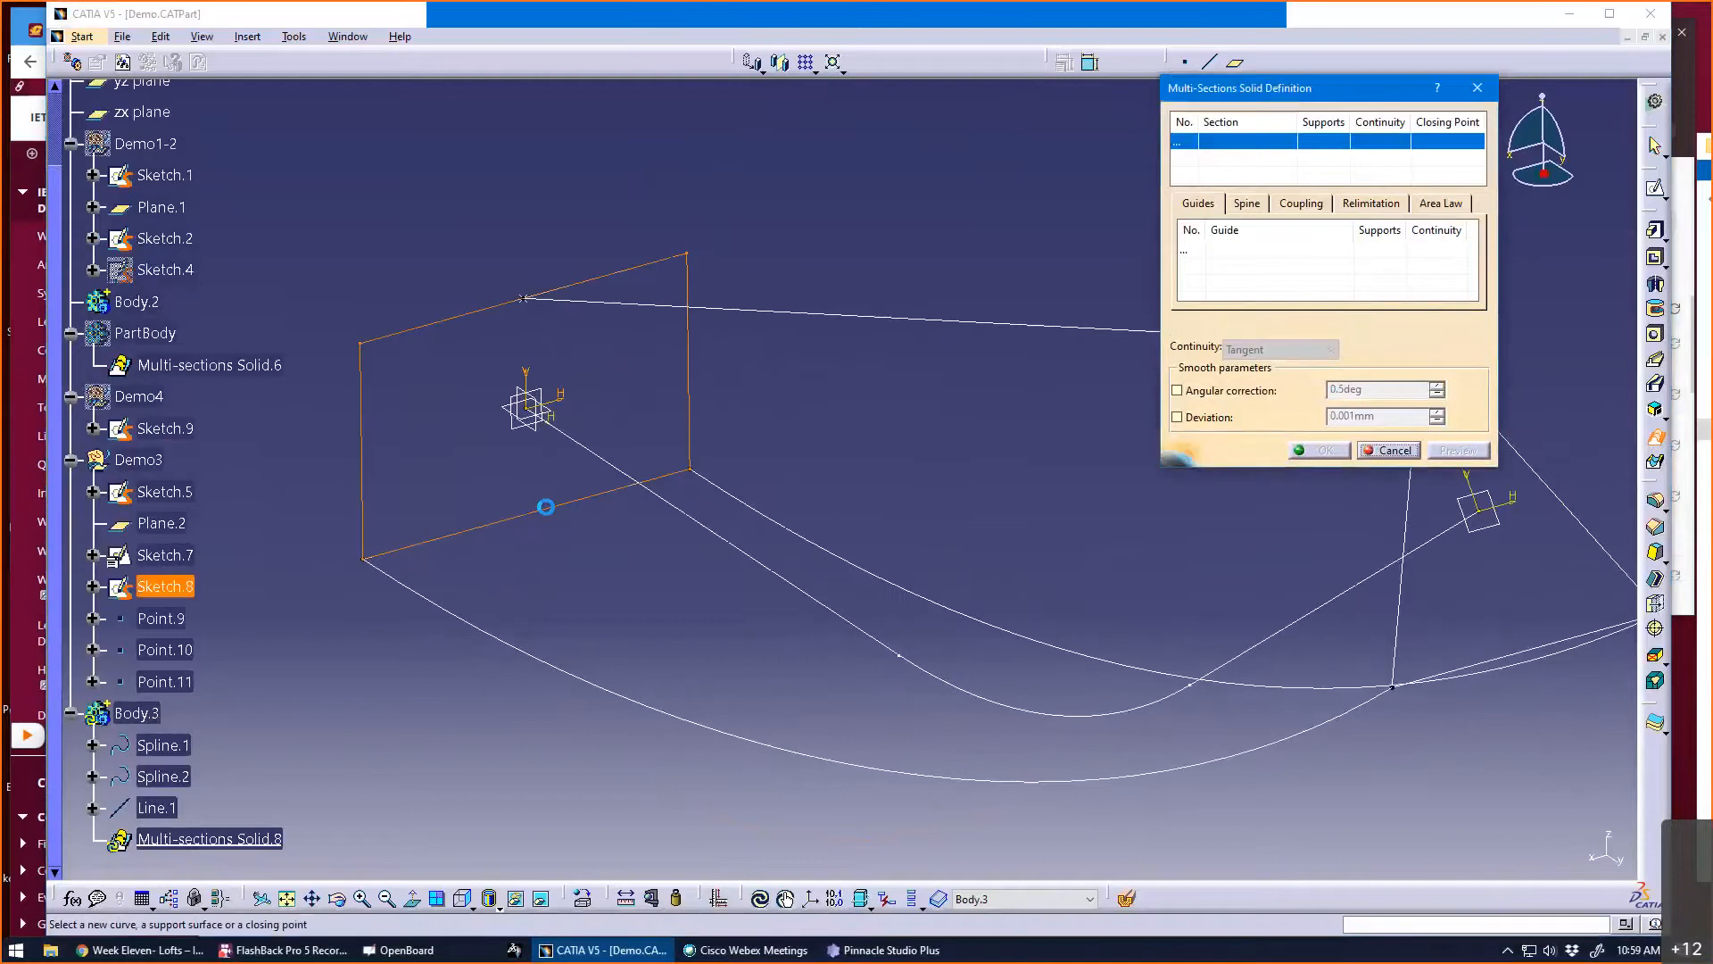
{"action": "mouse_move", "coordinate": [593, 565]}
{"action": "middle_mouse_down"}
{"action": "mouse_move", "coordinate": [651, 534]}
{"action": "mouse_move", "coordinate": [401, 538]}
{"action": "mouse_move", "coordinate": [1243, 731]}
{"action": "middle_mouse_up"}
{"action": "left_click", "coordinate": [1159, 603]}
{"action": "middle_click_drag", "start_coordinate": [1069, 636], "coordinate": [1316, 826]}
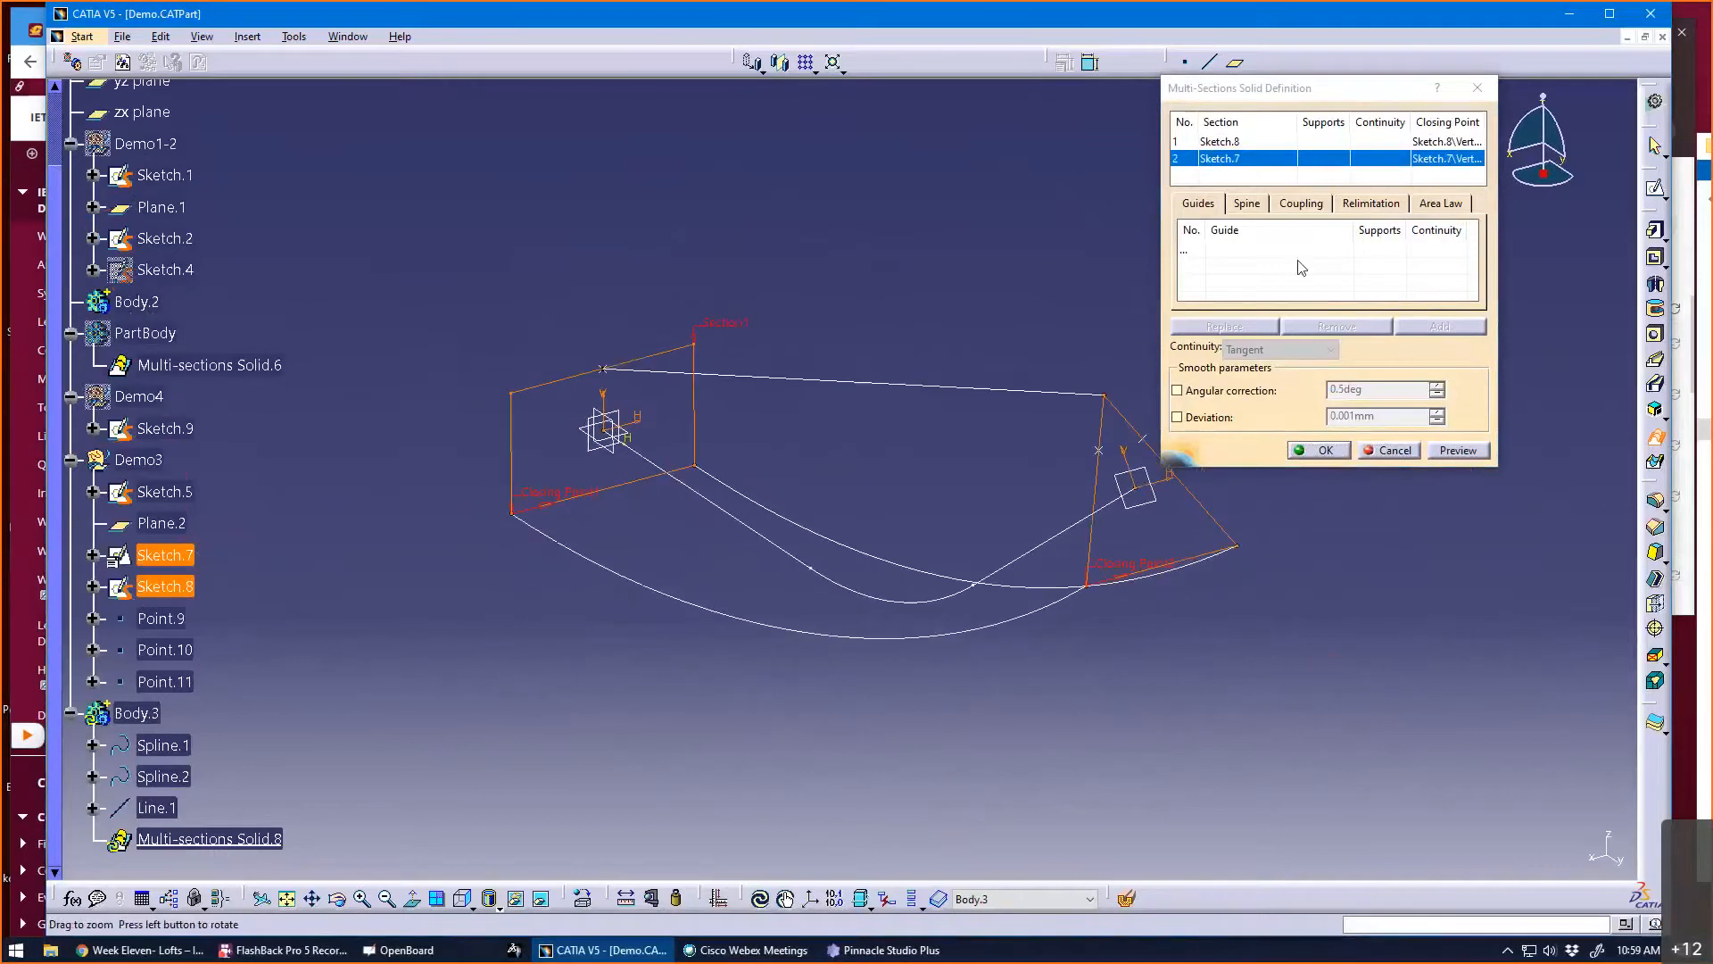
- Try to guide the loft with Spline.1, Spline.2 and Line.1, preview it, and cancel the multi-sections solid
{"action": "left_click", "coordinate": [1199, 252]}
{"action": "middle_click_drag", "start_coordinate": [658, 621], "coordinate": [677, 602]}
{"action": "scroll", "coordinate": [677, 602], "scroll_direction": "up", "scroll_amount": 1}
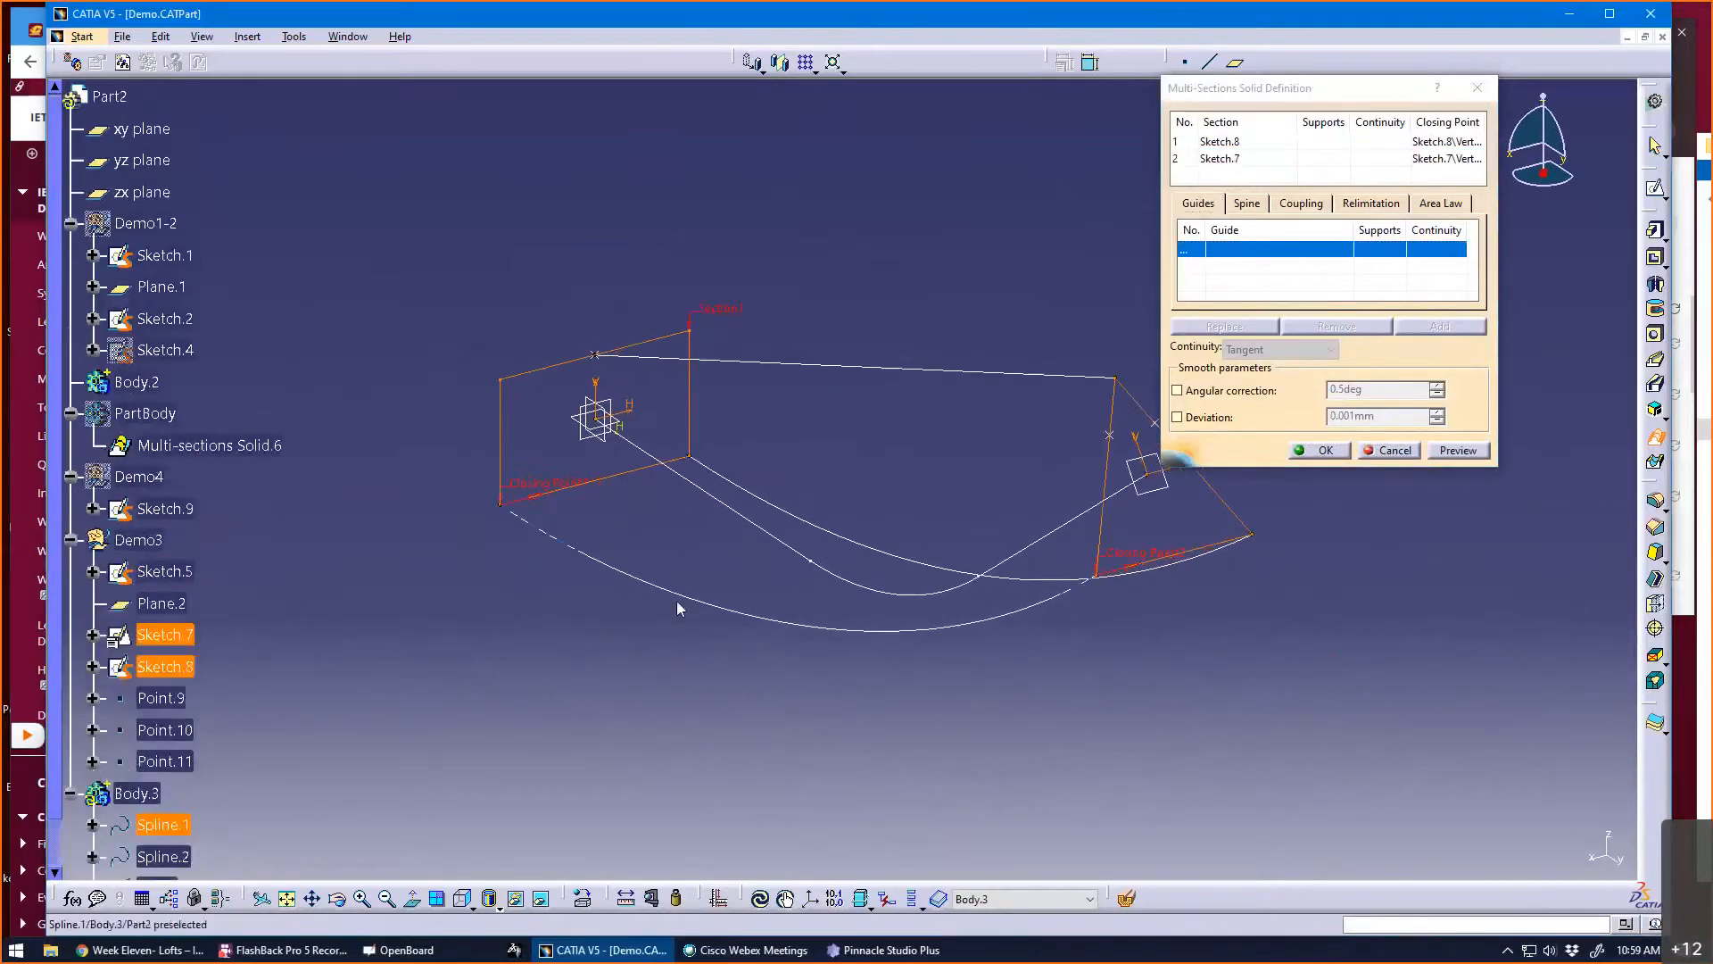
{"action": "left_click", "coordinate": [694, 604]}
{"action": "middle_click_drag", "start_coordinate": [858, 689], "coordinate": [725, 591]}
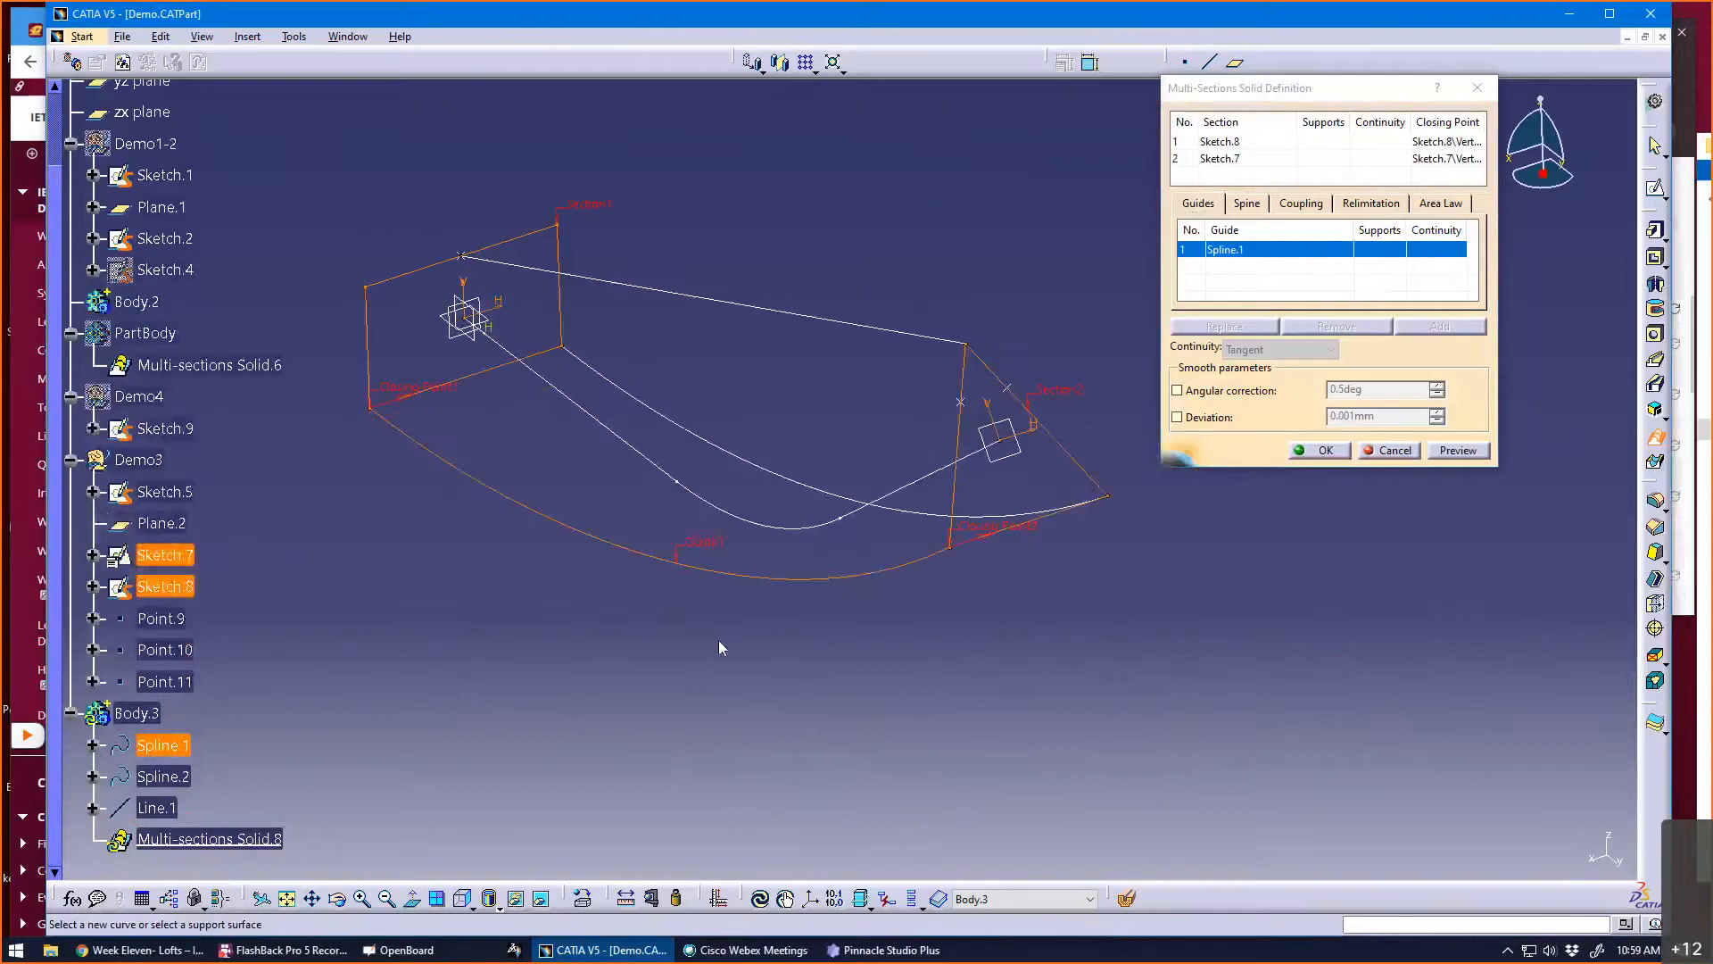
{"action": "left_click", "coordinate": [771, 478]}
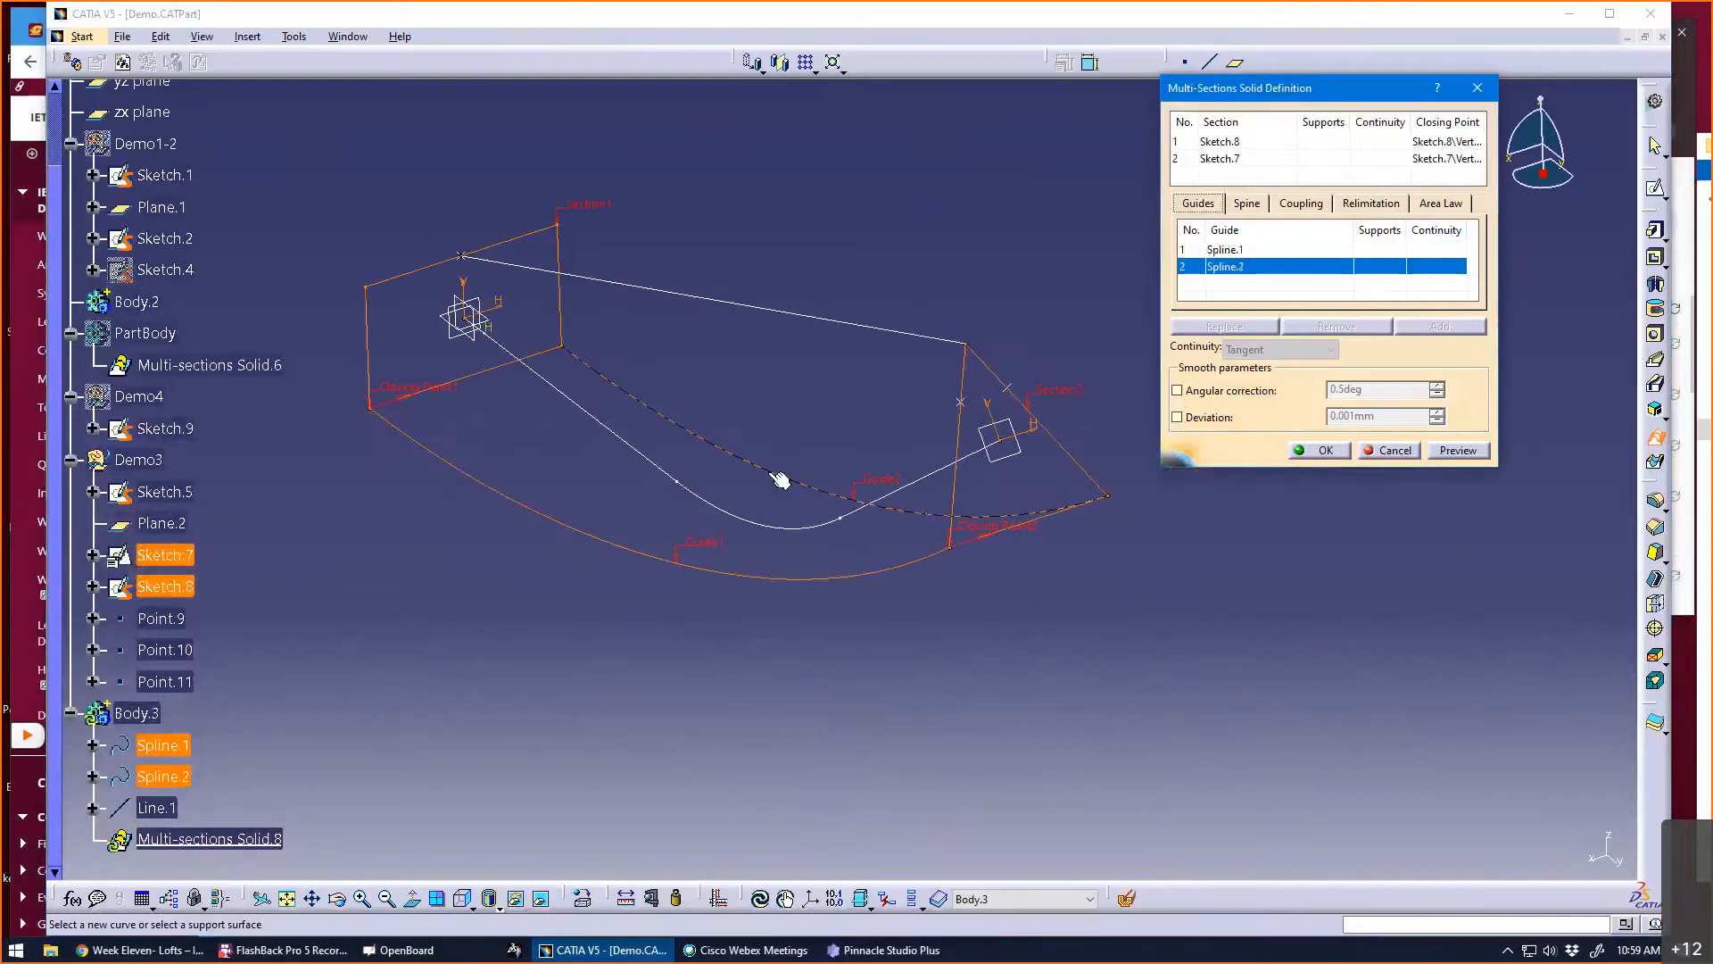
{"action": "left_click", "coordinate": [765, 310]}
{"action": "left_click", "coordinate": [1464, 449]}
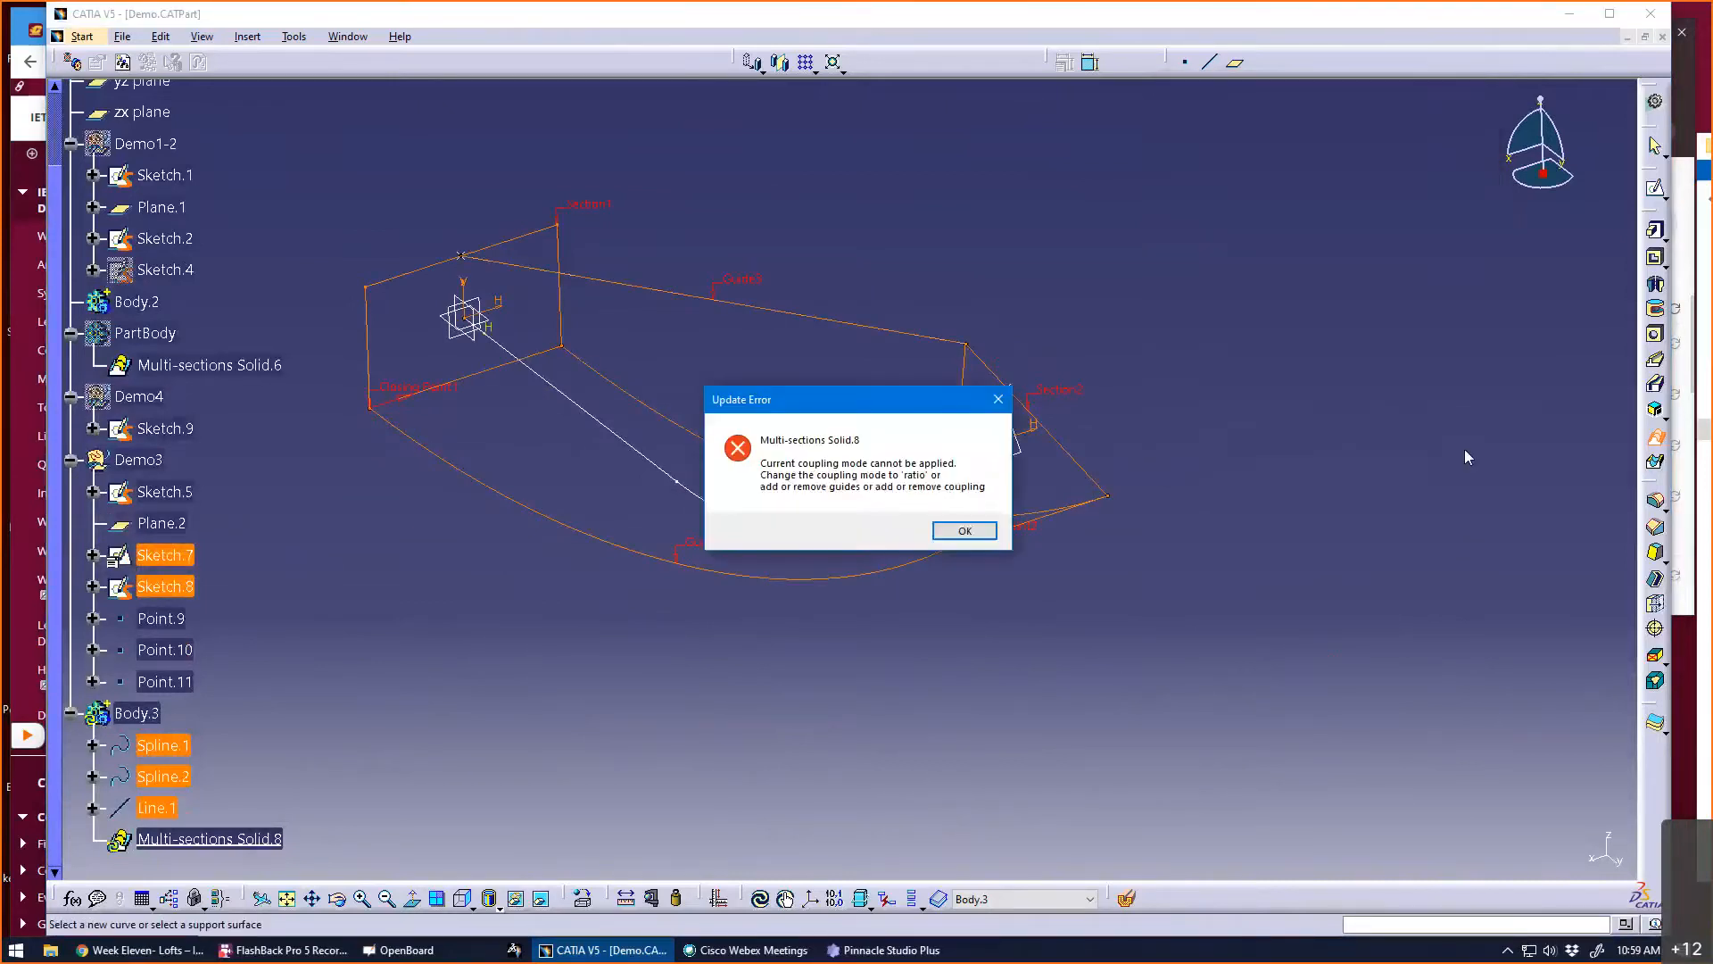
{"action": "left_click", "coordinate": [965, 531]}
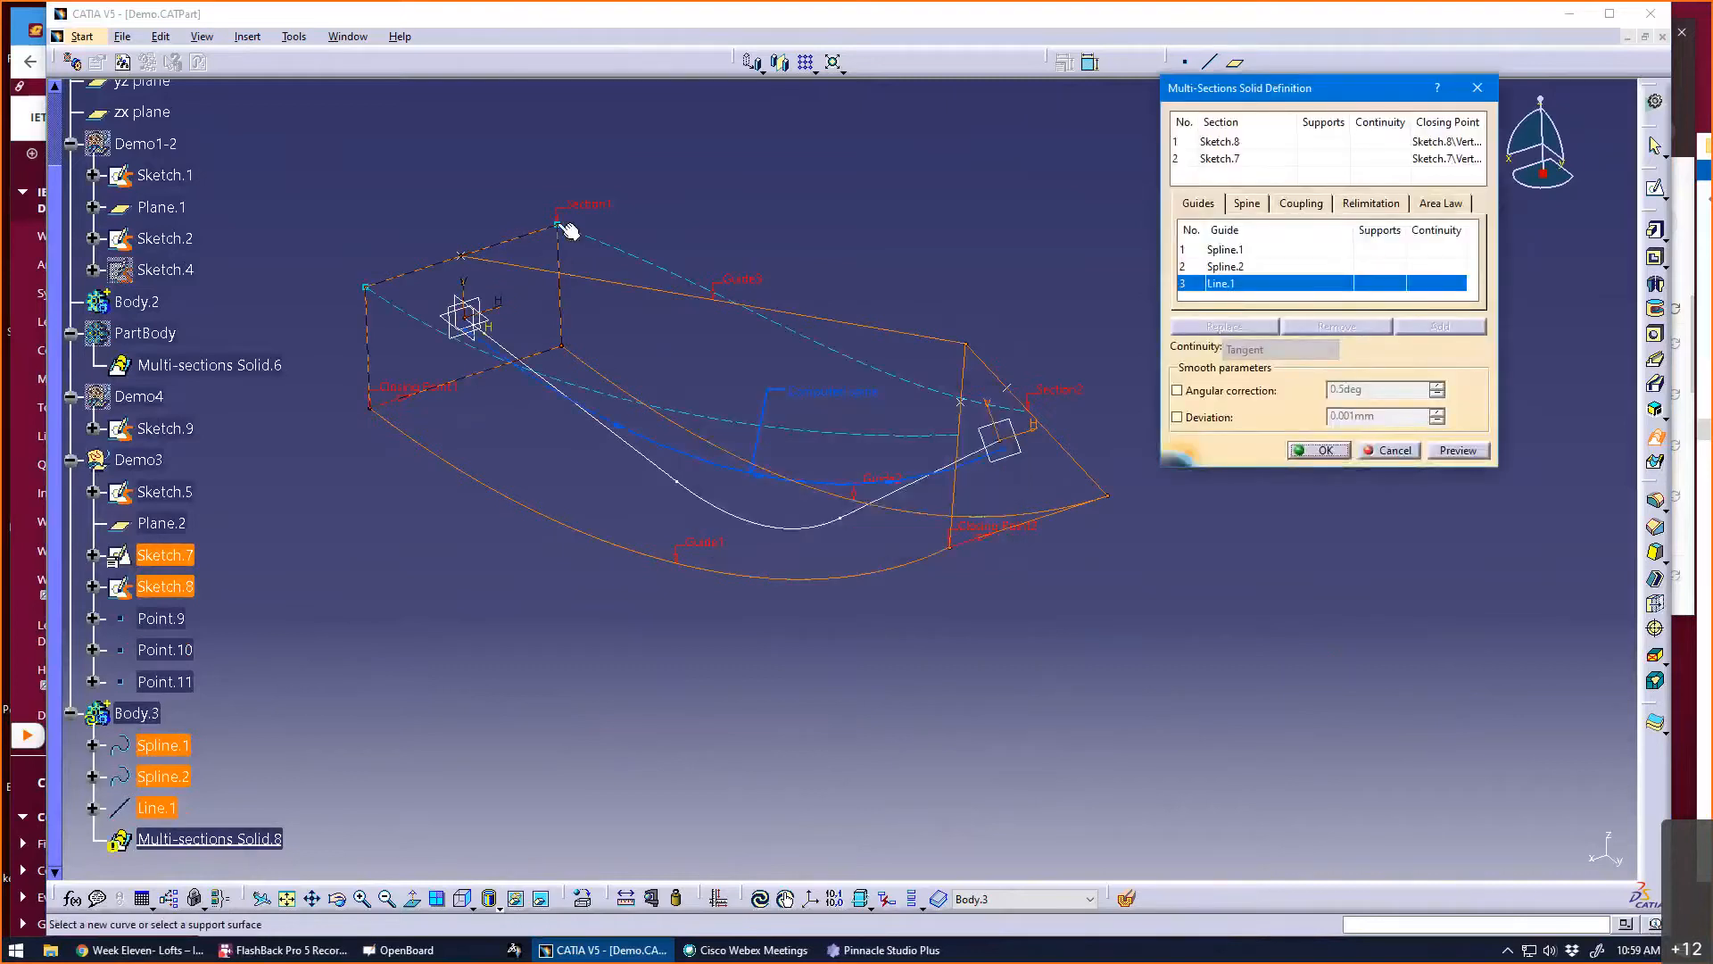
{"action": "left_click", "coordinate": [1385, 451]}
- Delete Line.1, which joins the middle of the rectangle's upper edge to the triangle's apex
{"action": "middle_click_drag", "start_coordinate": [1083, 661], "coordinate": [1084, 652]}
{"action": "middle_click_drag", "start_coordinate": [769, 451], "coordinate": [788, 491]}
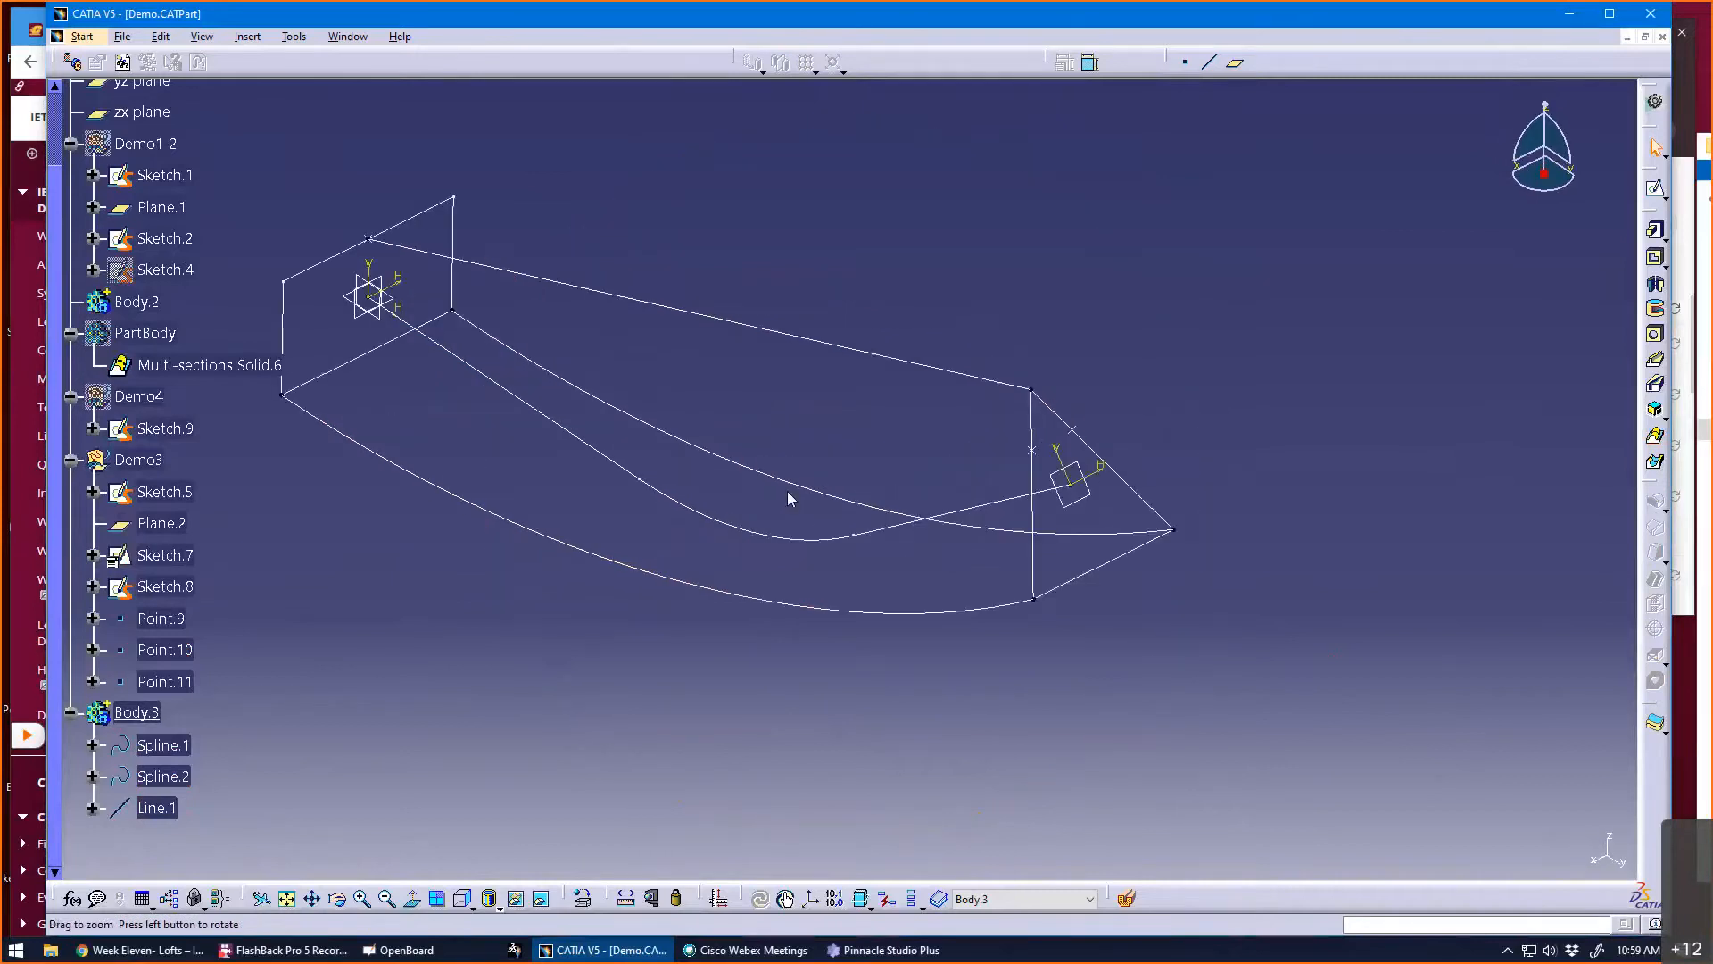
{"action": "left_click", "coordinate": [830, 346]}
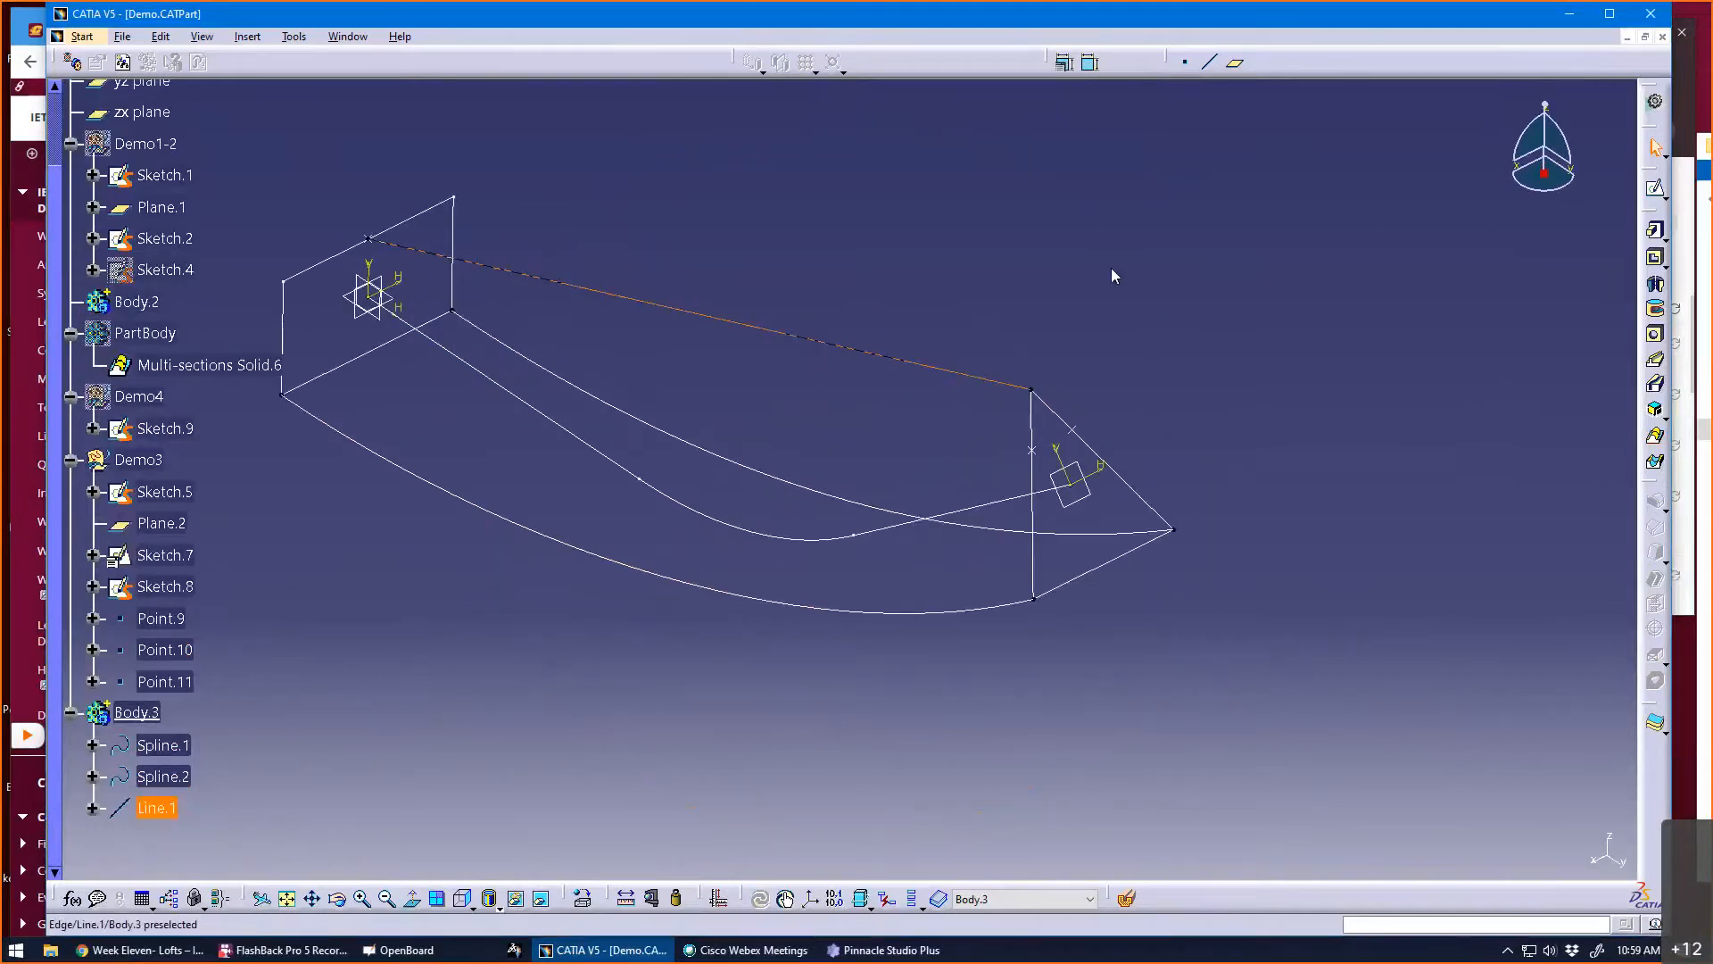
{"action": "key", "text": "Delete"}
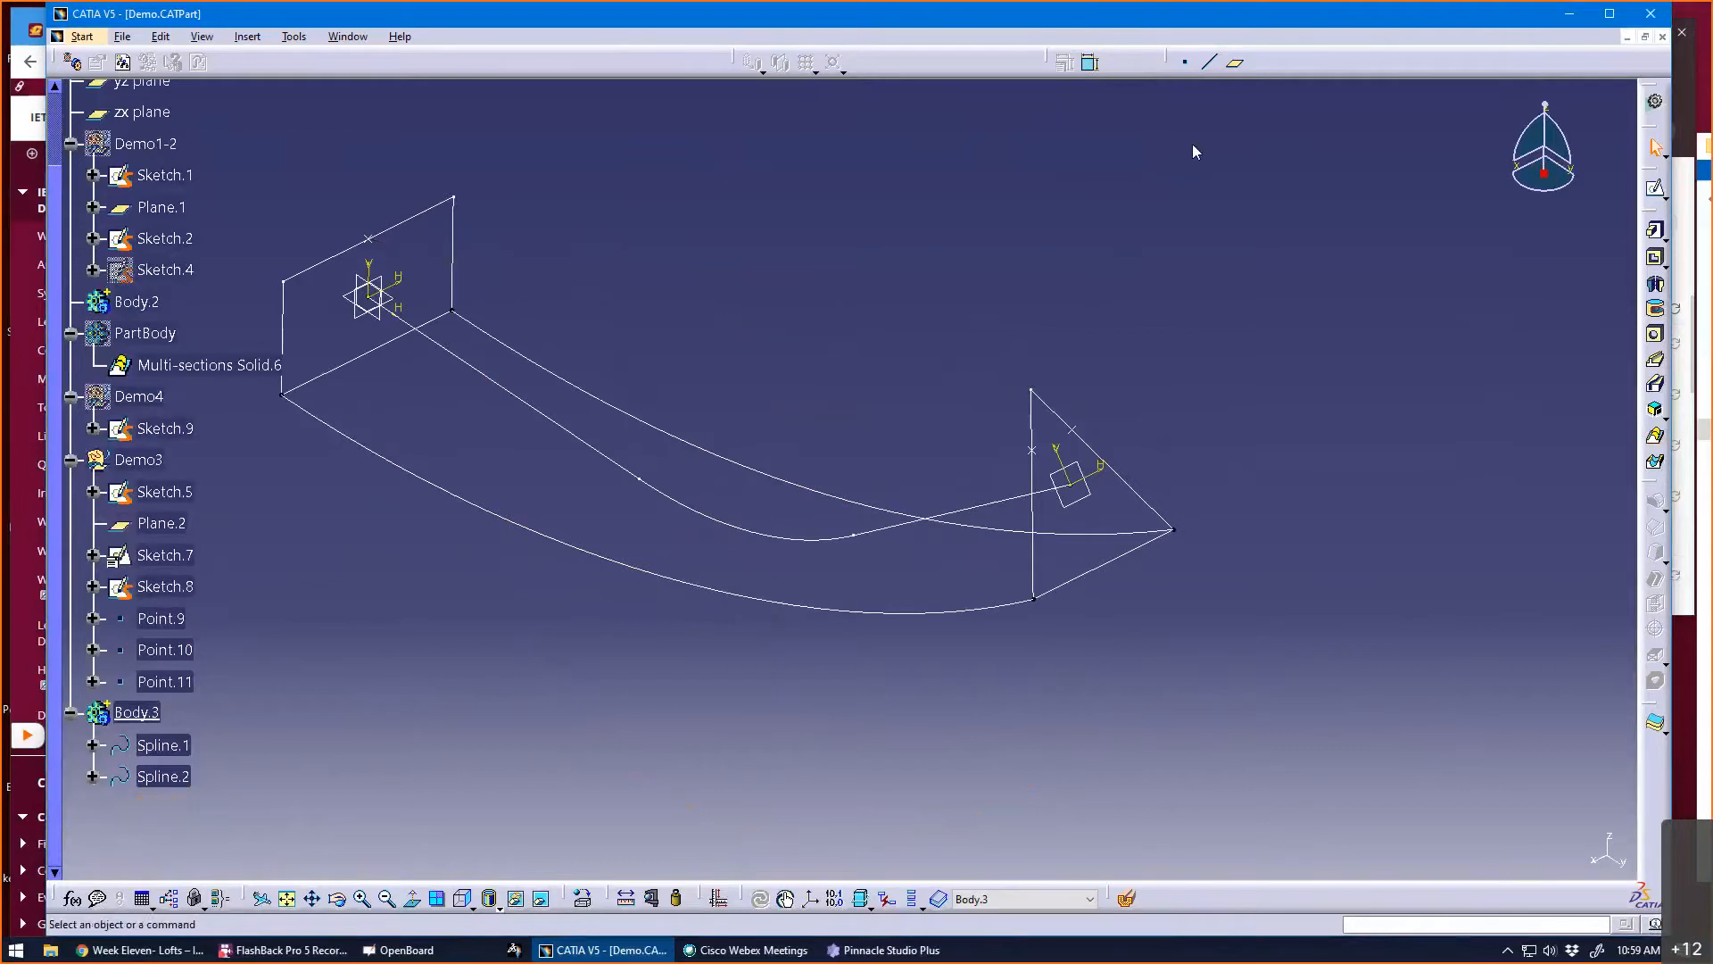
- Create a point-point line between the rectangle's far upper corner and the triangle's apex
{"action": "left_click", "coordinate": [455, 198]}
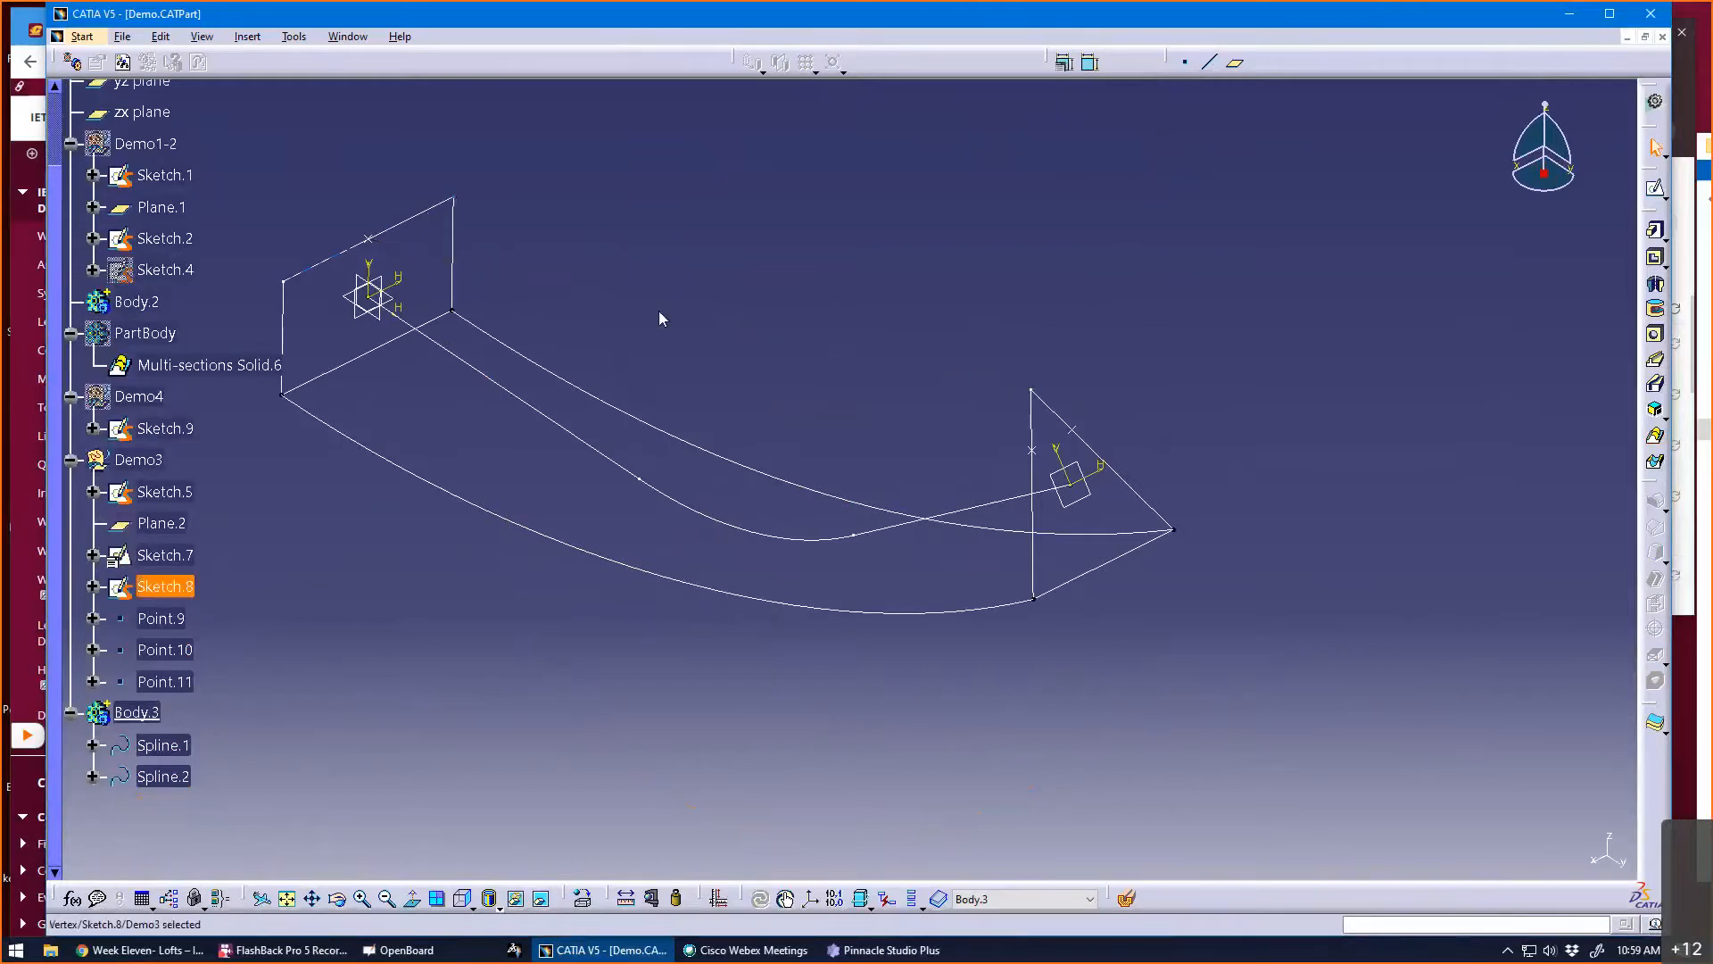
{"action": "left_click", "coordinate": [1036, 391]}
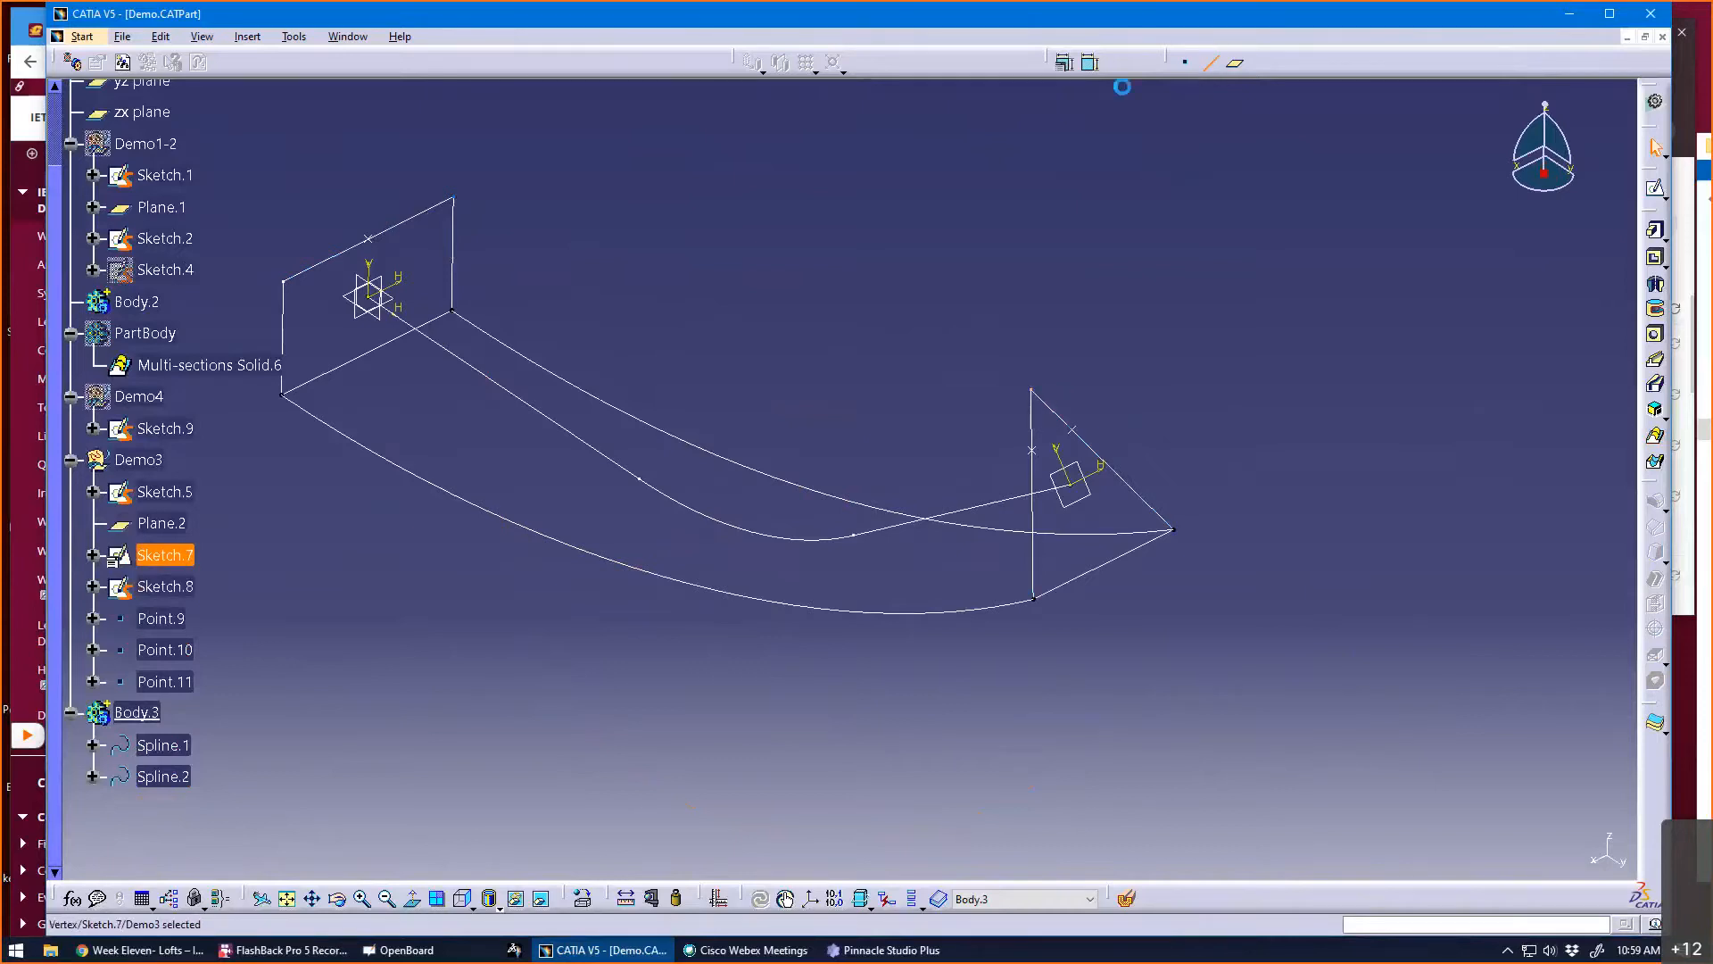
{"action": "left_click", "coordinate": [1209, 62]}
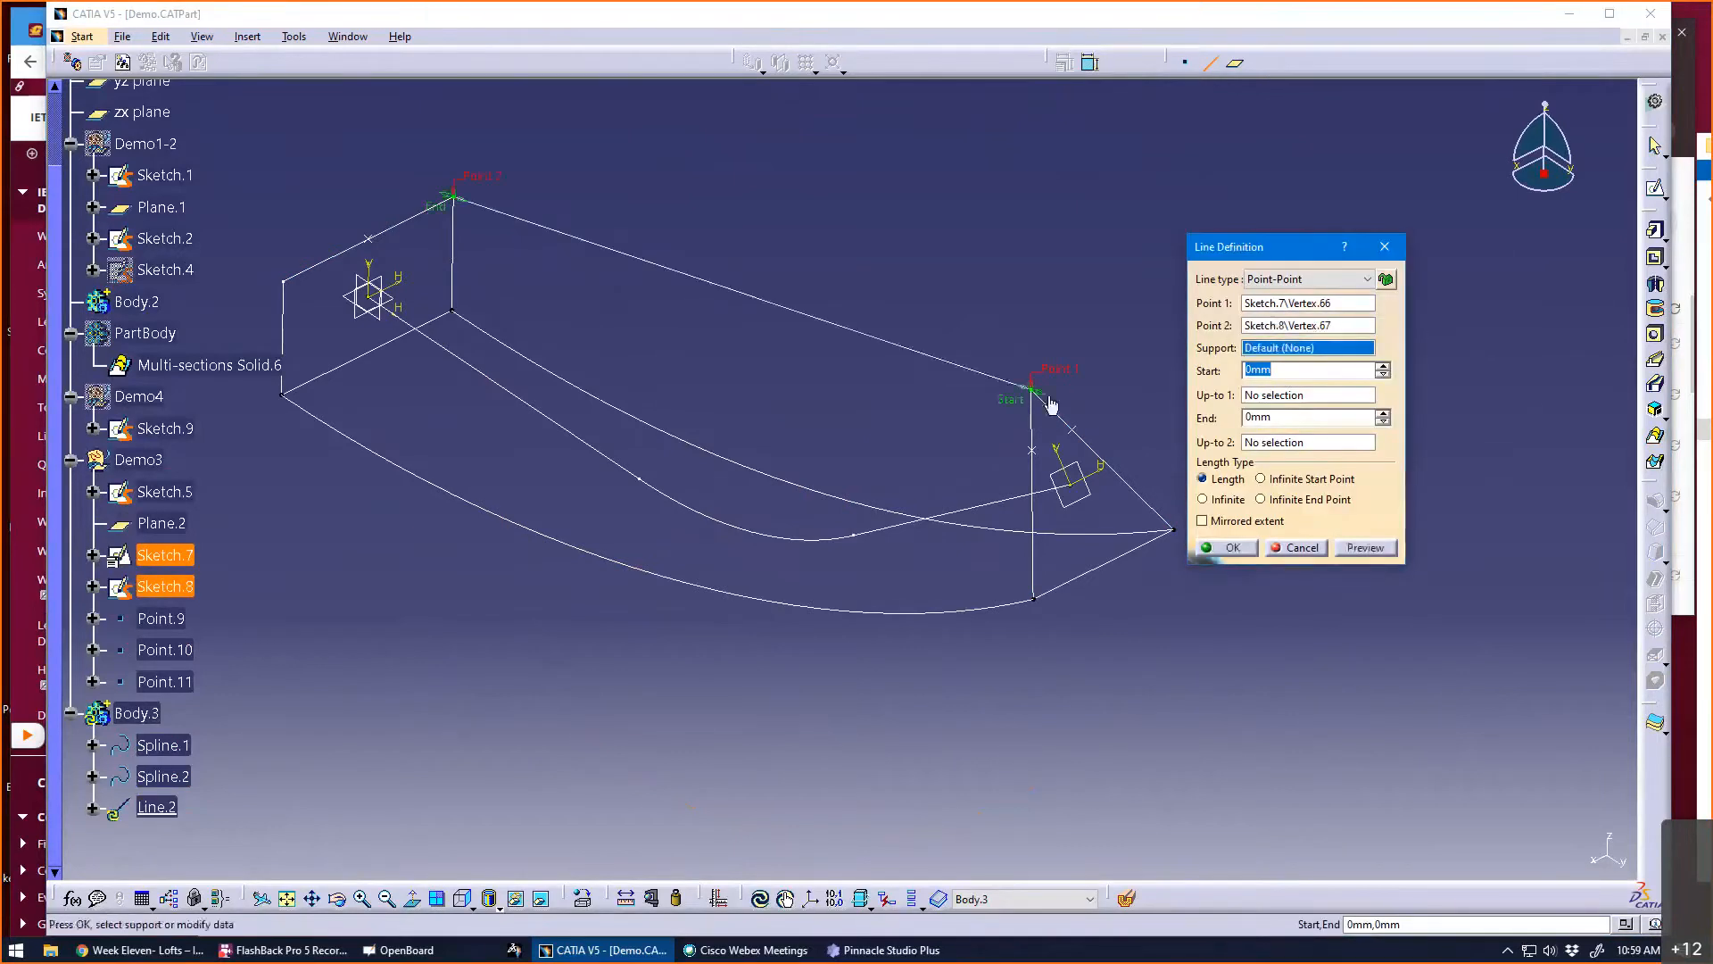
{"action": "left_click", "coordinate": [1253, 548]}
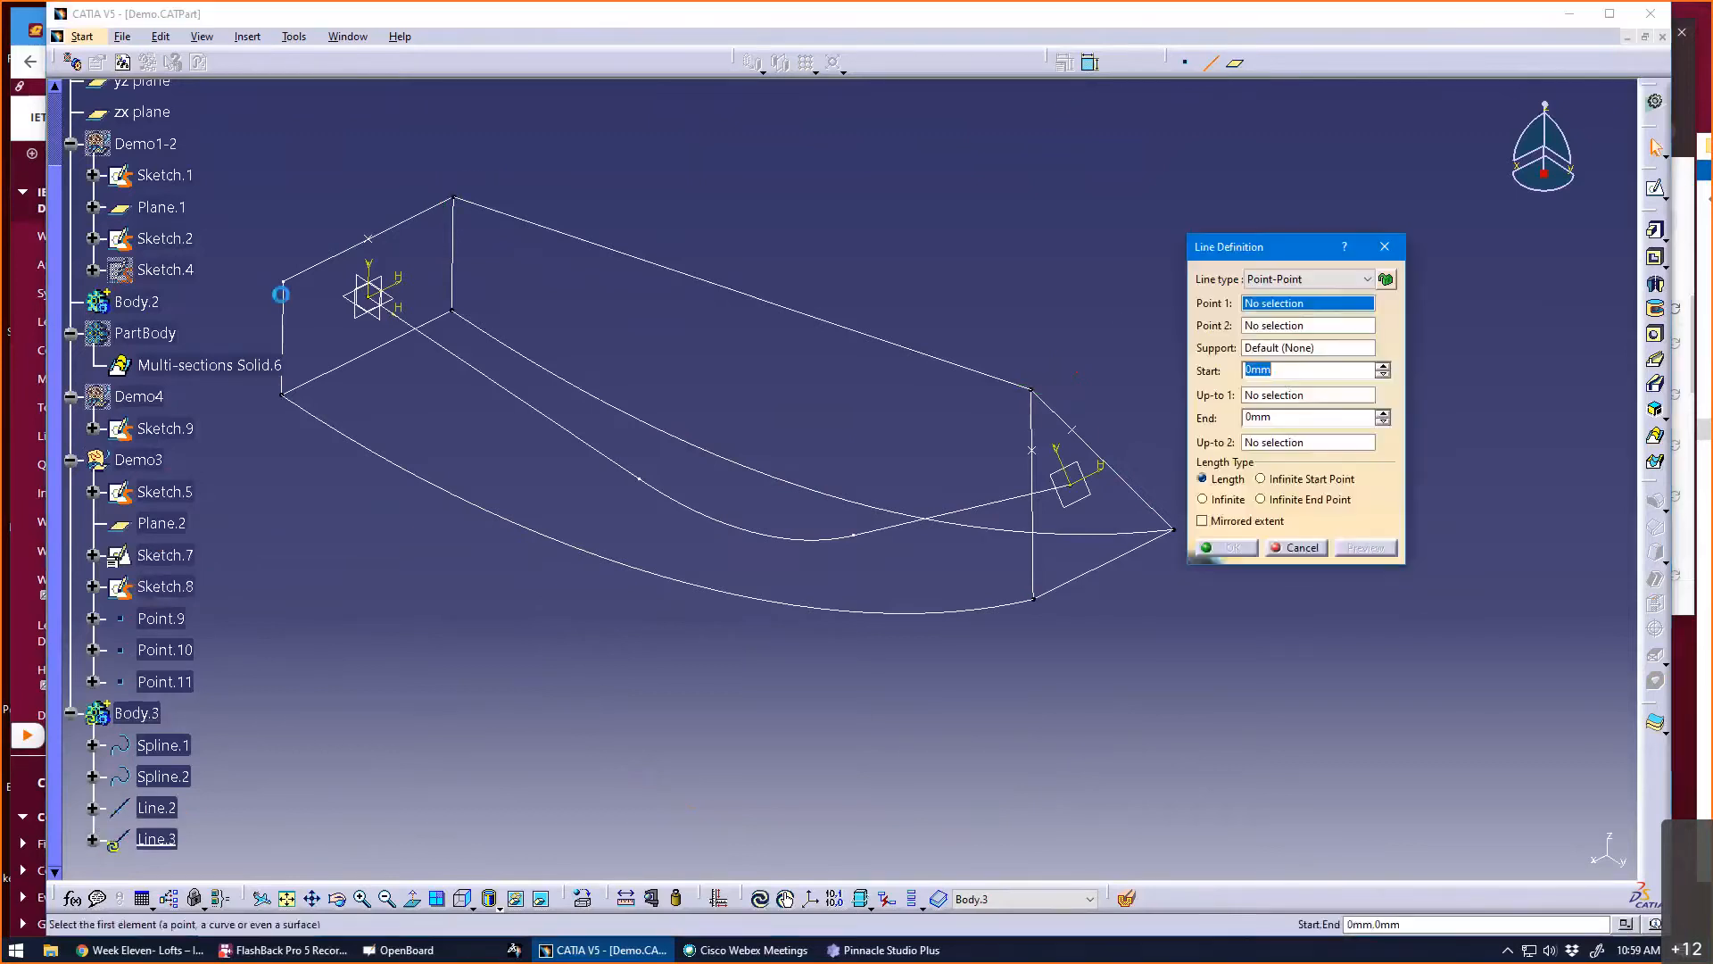
- Create a second point-point line from the rectangle's near upper corner to the triangle's apex
{"action": "left_click", "coordinate": [284, 280]}
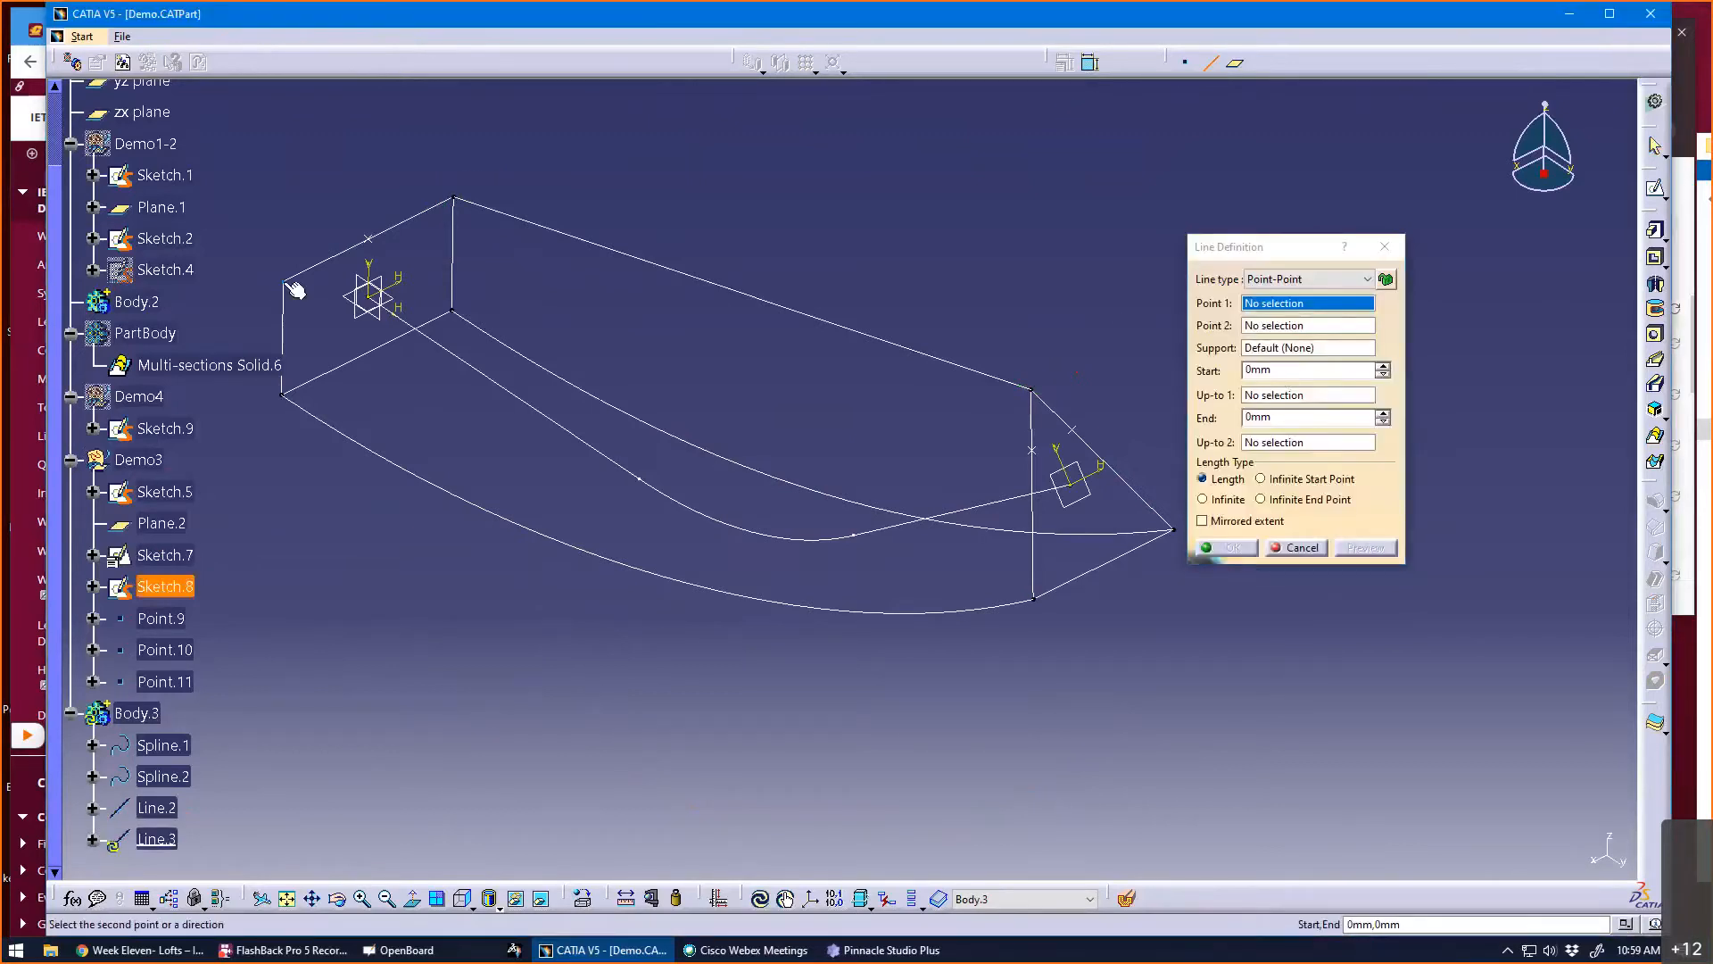
{"action": "left_click", "coordinate": [1031, 389]}
{"action": "left_click", "coordinate": [1234, 549]}
- Begin a new multi-sections solid using Sketch.8 and Sketch.7 as the two sections
{"action": "middle_click_drag", "start_coordinate": [1156, 408], "coordinate": [1040, 616]}
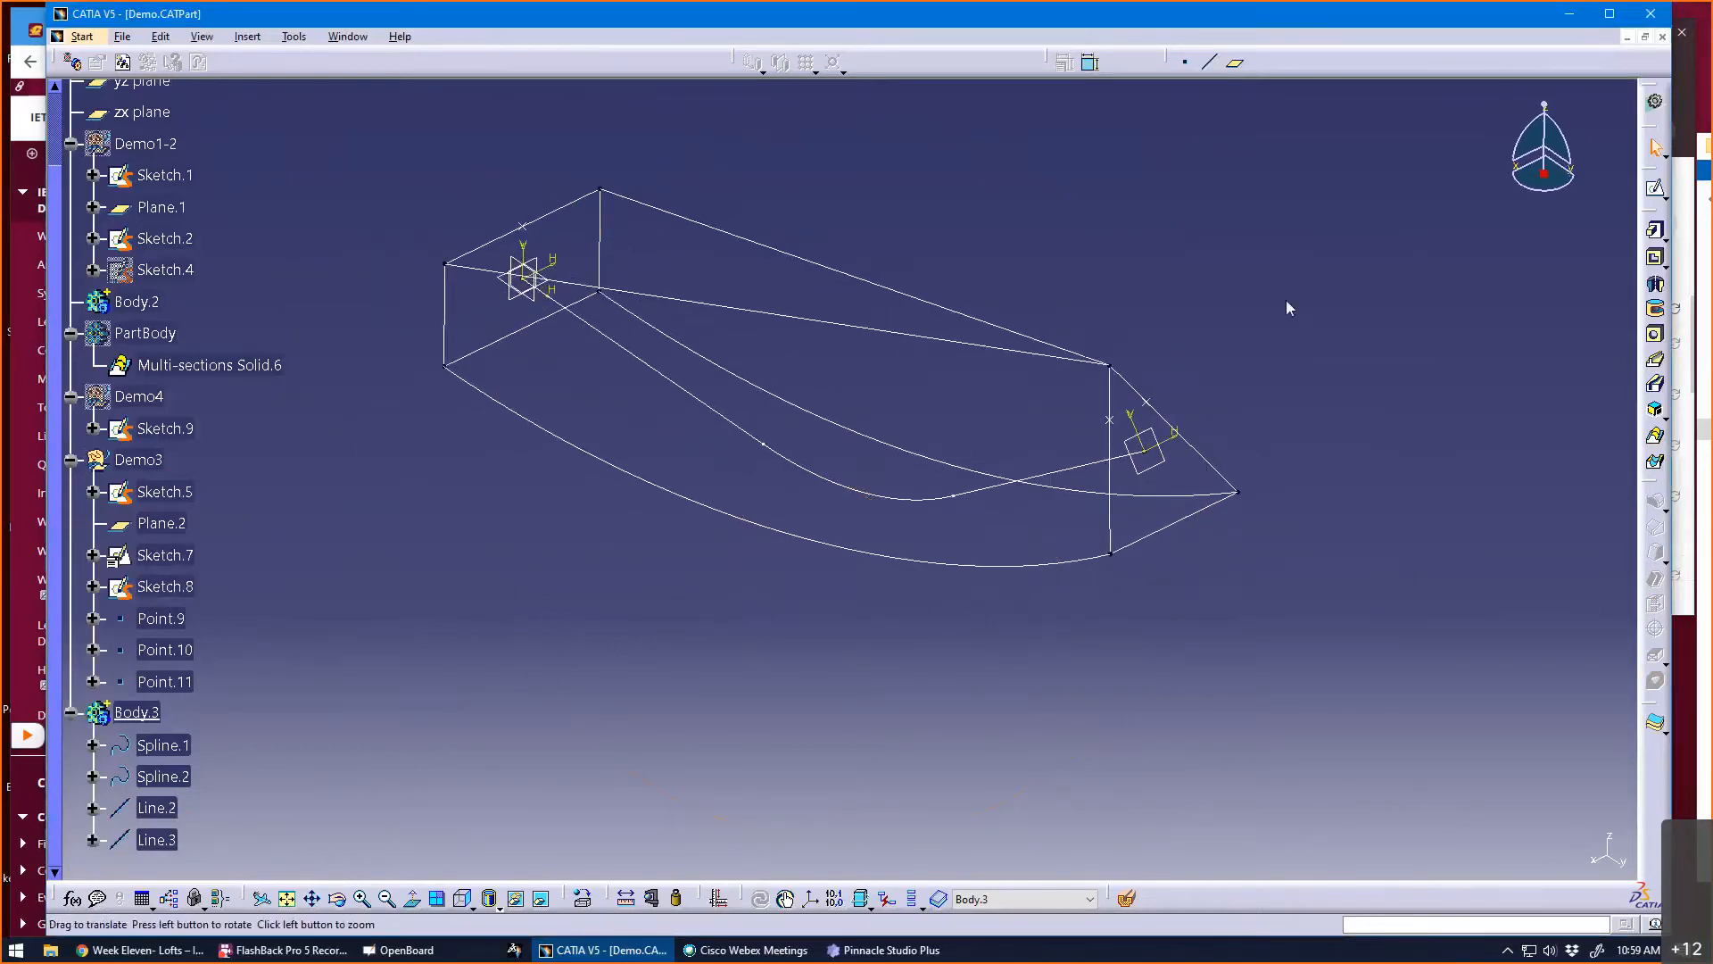
{"action": "left_click", "coordinate": [1655, 435]}
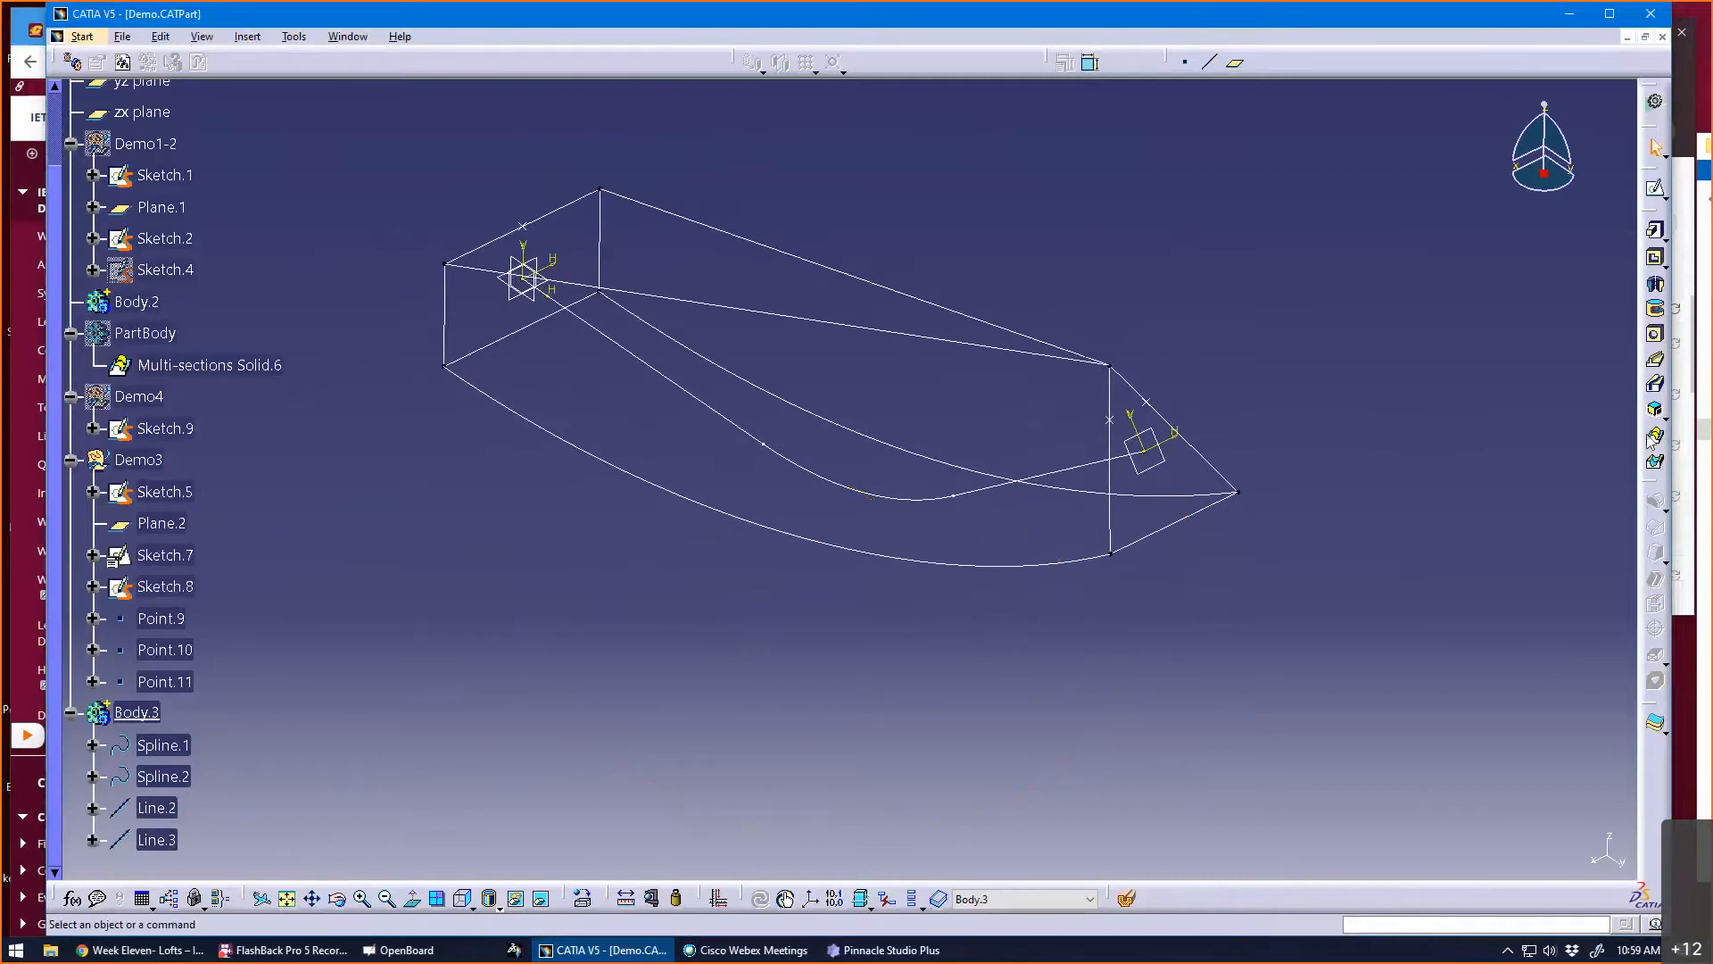
{"action": "left_click", "coordinate": [508, 335]}
{"action": "mouse_move", "coordinate": [560, 574]}
{"action": "middle_mouse_down"}
{"action": "mouse_move", "coordinate": [523, 575]}
{"action": "mouse_move", "coordinate": [705, 677]}
{"action": "mouse_move", "coordinate": [597, 527]}
{"action": "middle_mouse_up"}
{"action": "left_click", "coordinate": [1113, 562]}
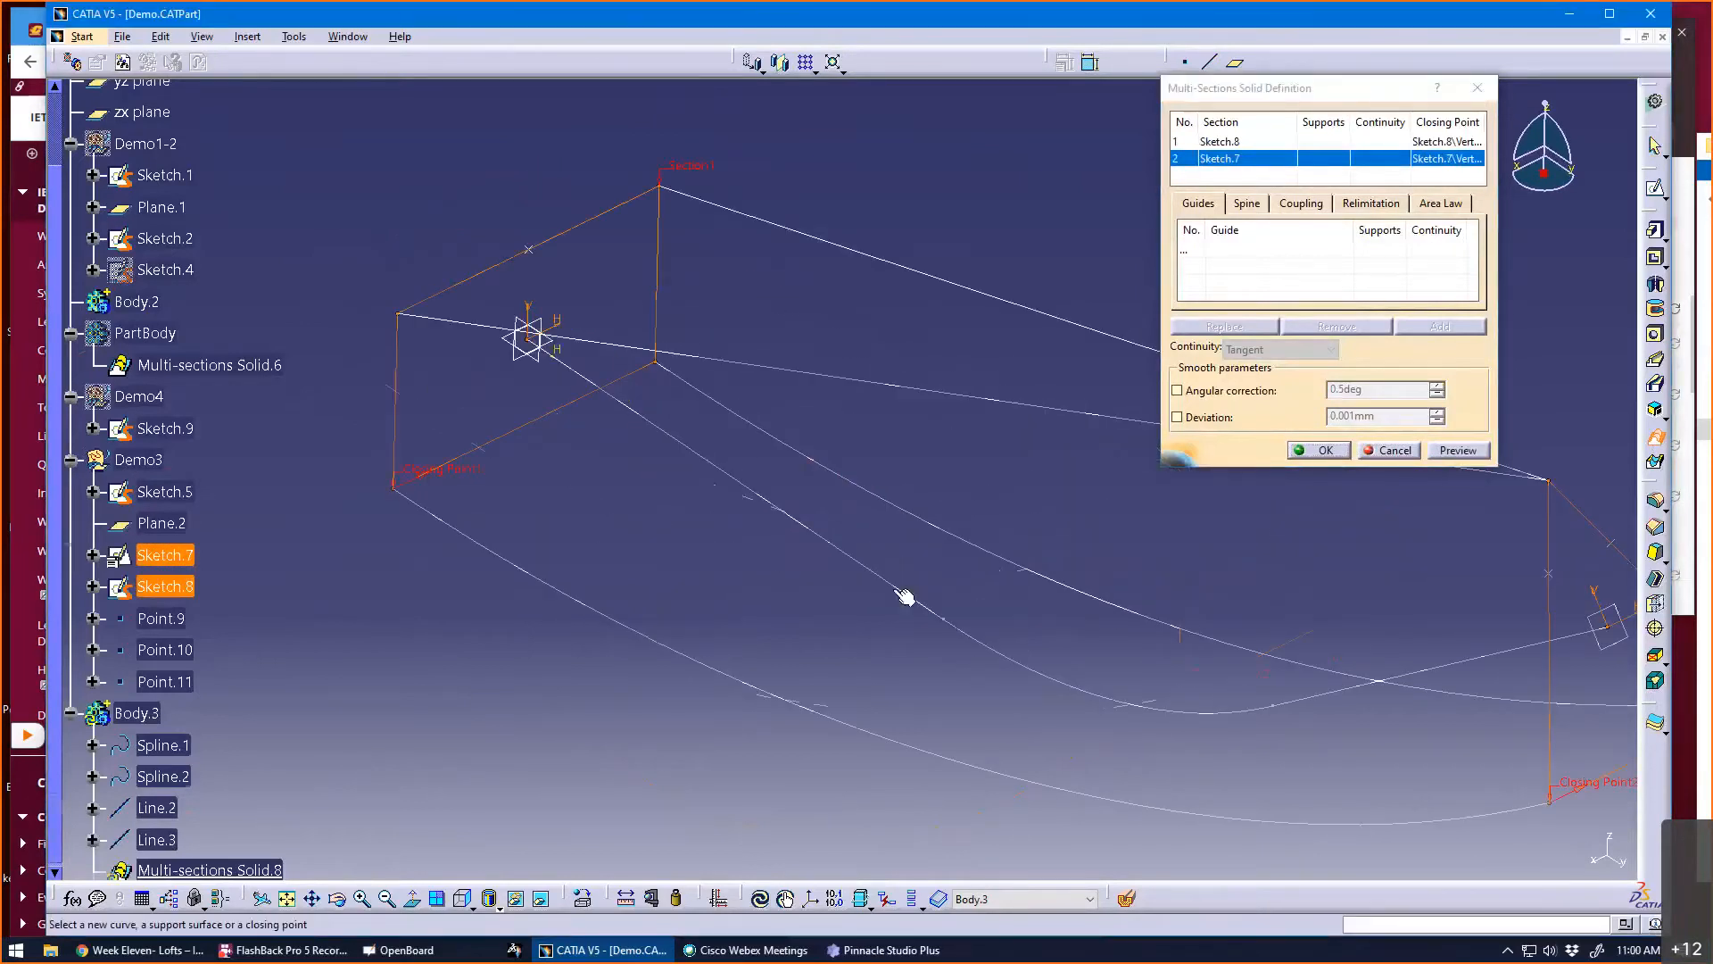
{"action": "middle_click_drag", "start_coordinate": [905, 596], "coordinate": [535, 488]}
{"action": "scroll", "coordinate": [582, 503], "scroll_direction": "up", "scroll_amount": 1}
{"action": "middle_click_drag", "start_coordinate": [1011, 699], "coordinate": [1095, 356]}
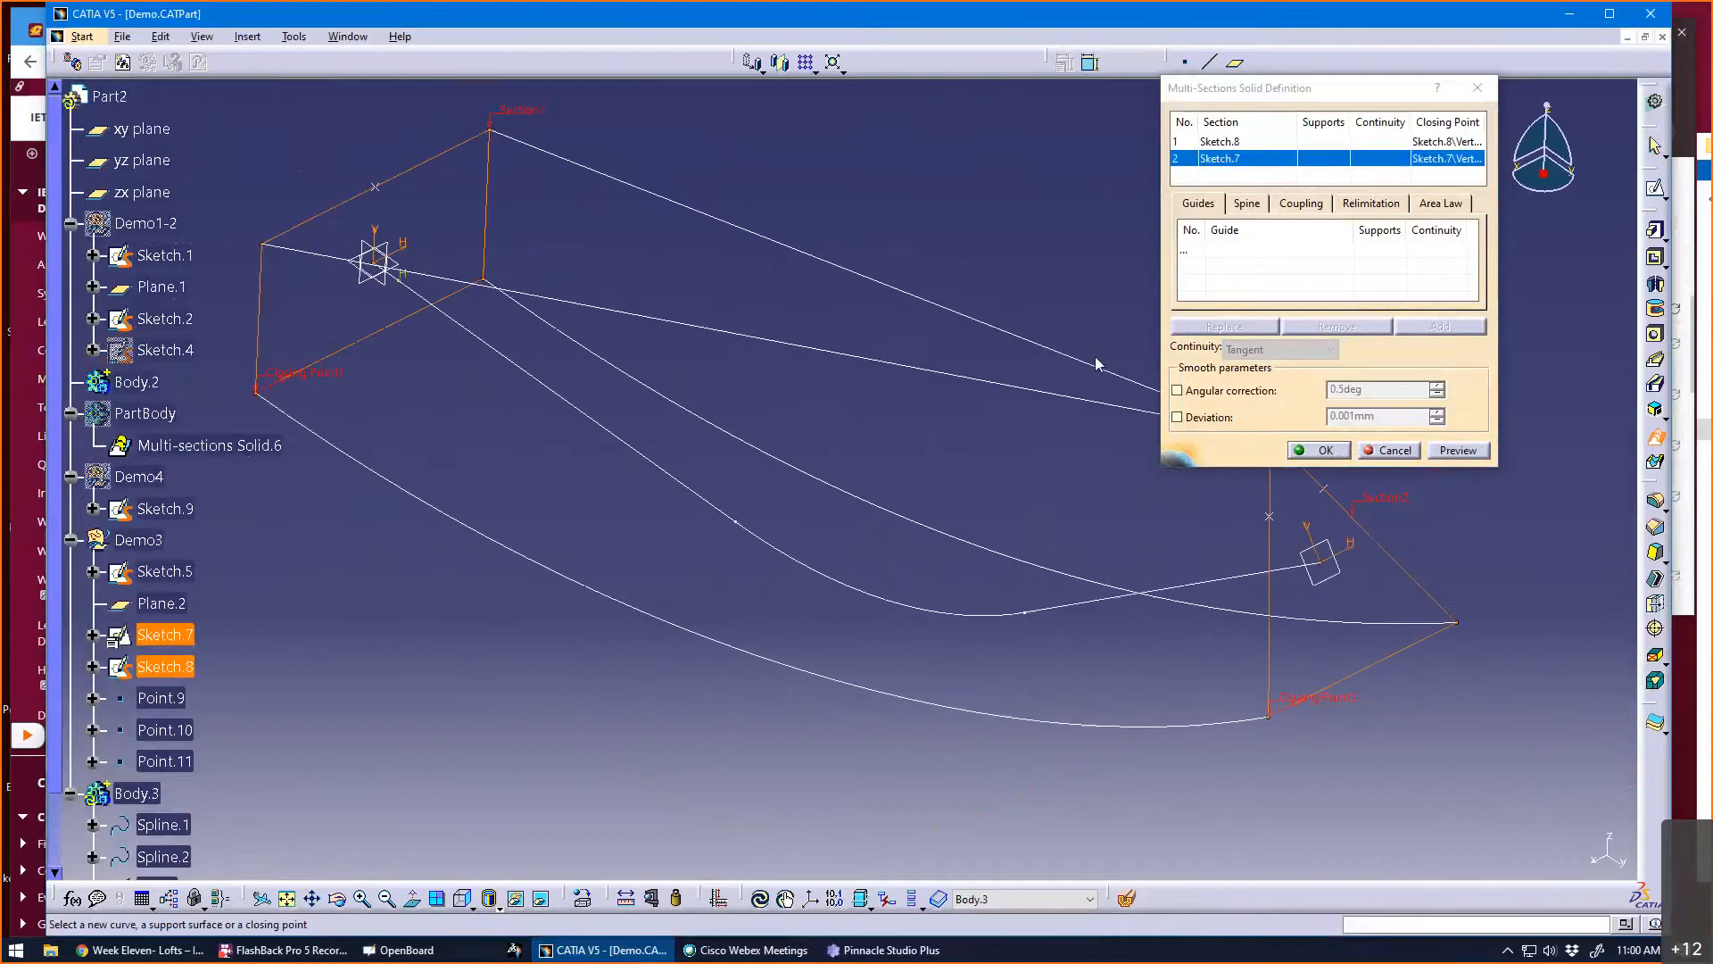
- Add Spline.1, Spline.2, Line.2 and Line.3 as guides of the multi-sections solid and preview it
{"action": "left_click", "coordinate": [1199, 254]}
{"action": "left_click", "coordinate": [695, 621]}
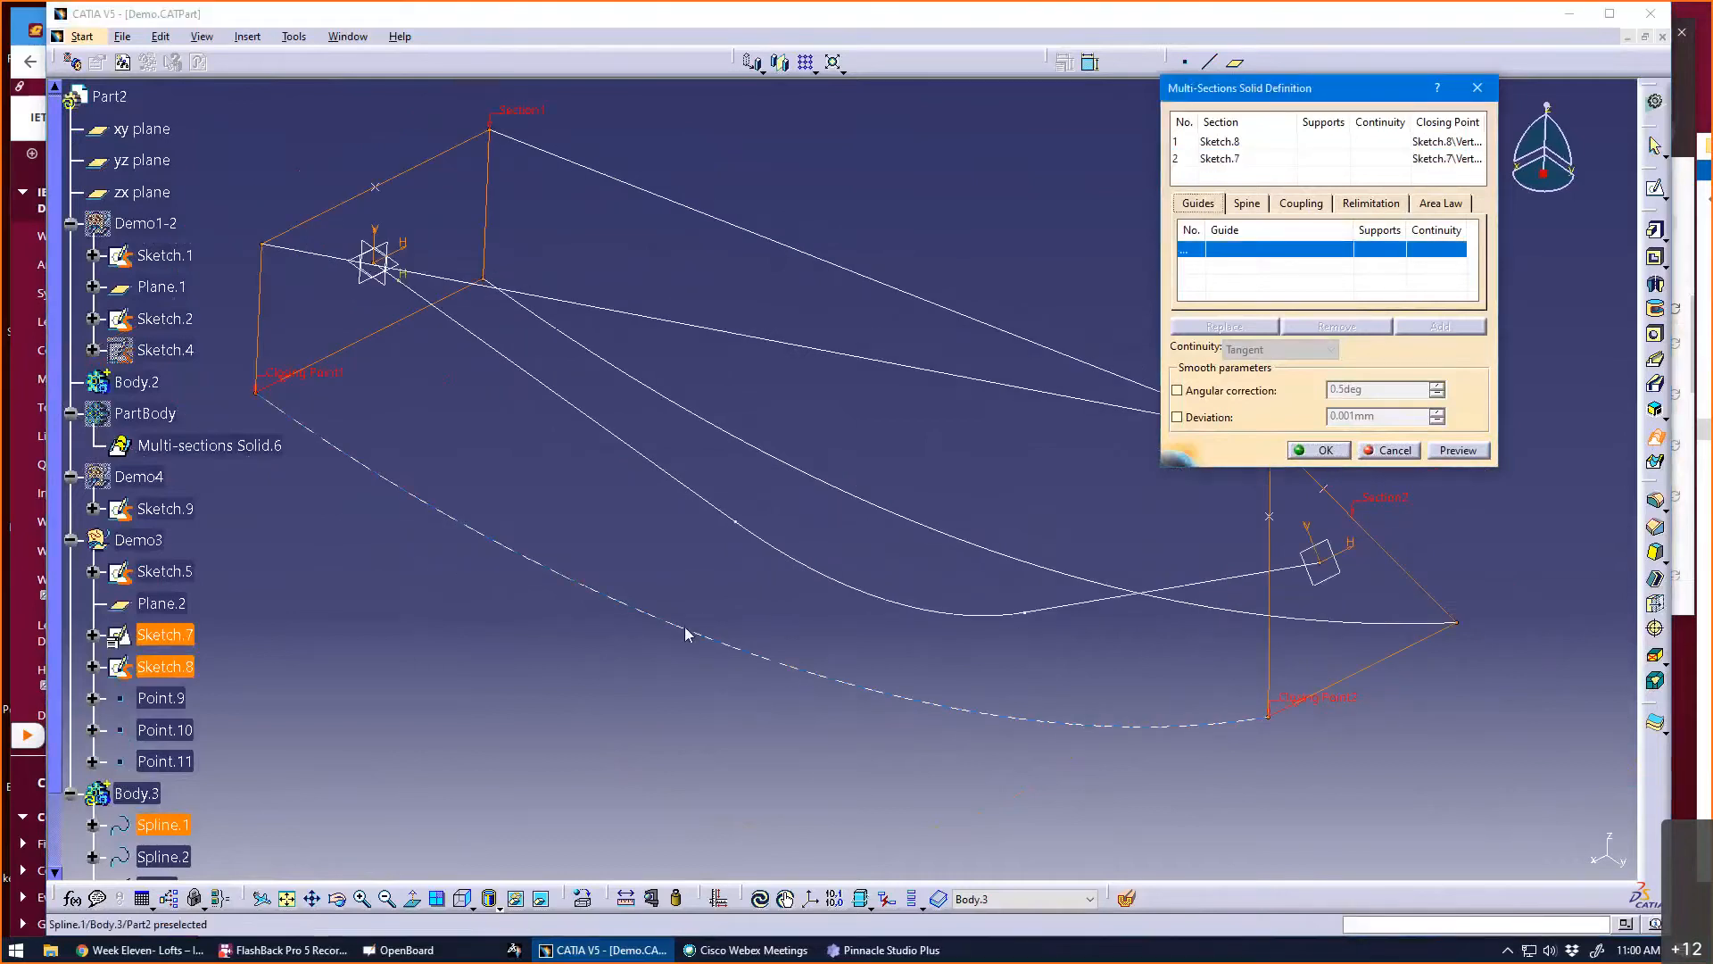
{"action": "left_click", "coordinate": [897, 516]}
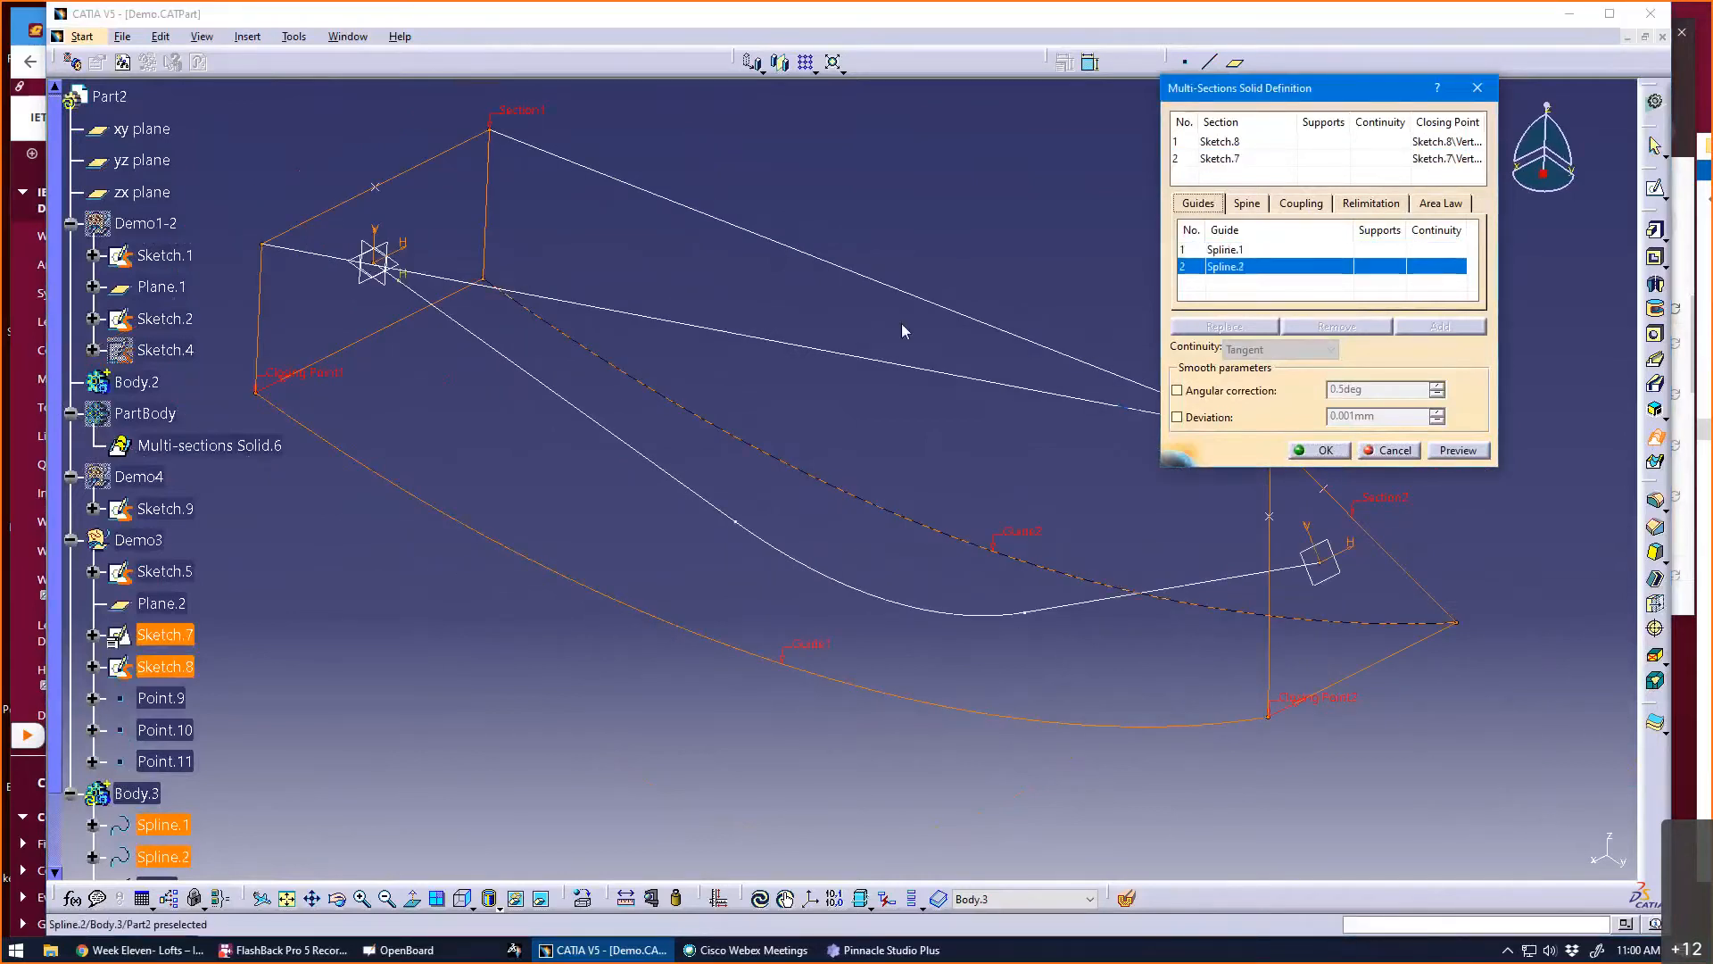
{"action": "left_click", "coordinate": [903, 291]}
{"action": "left_click", "coordinate": [944, 372]}
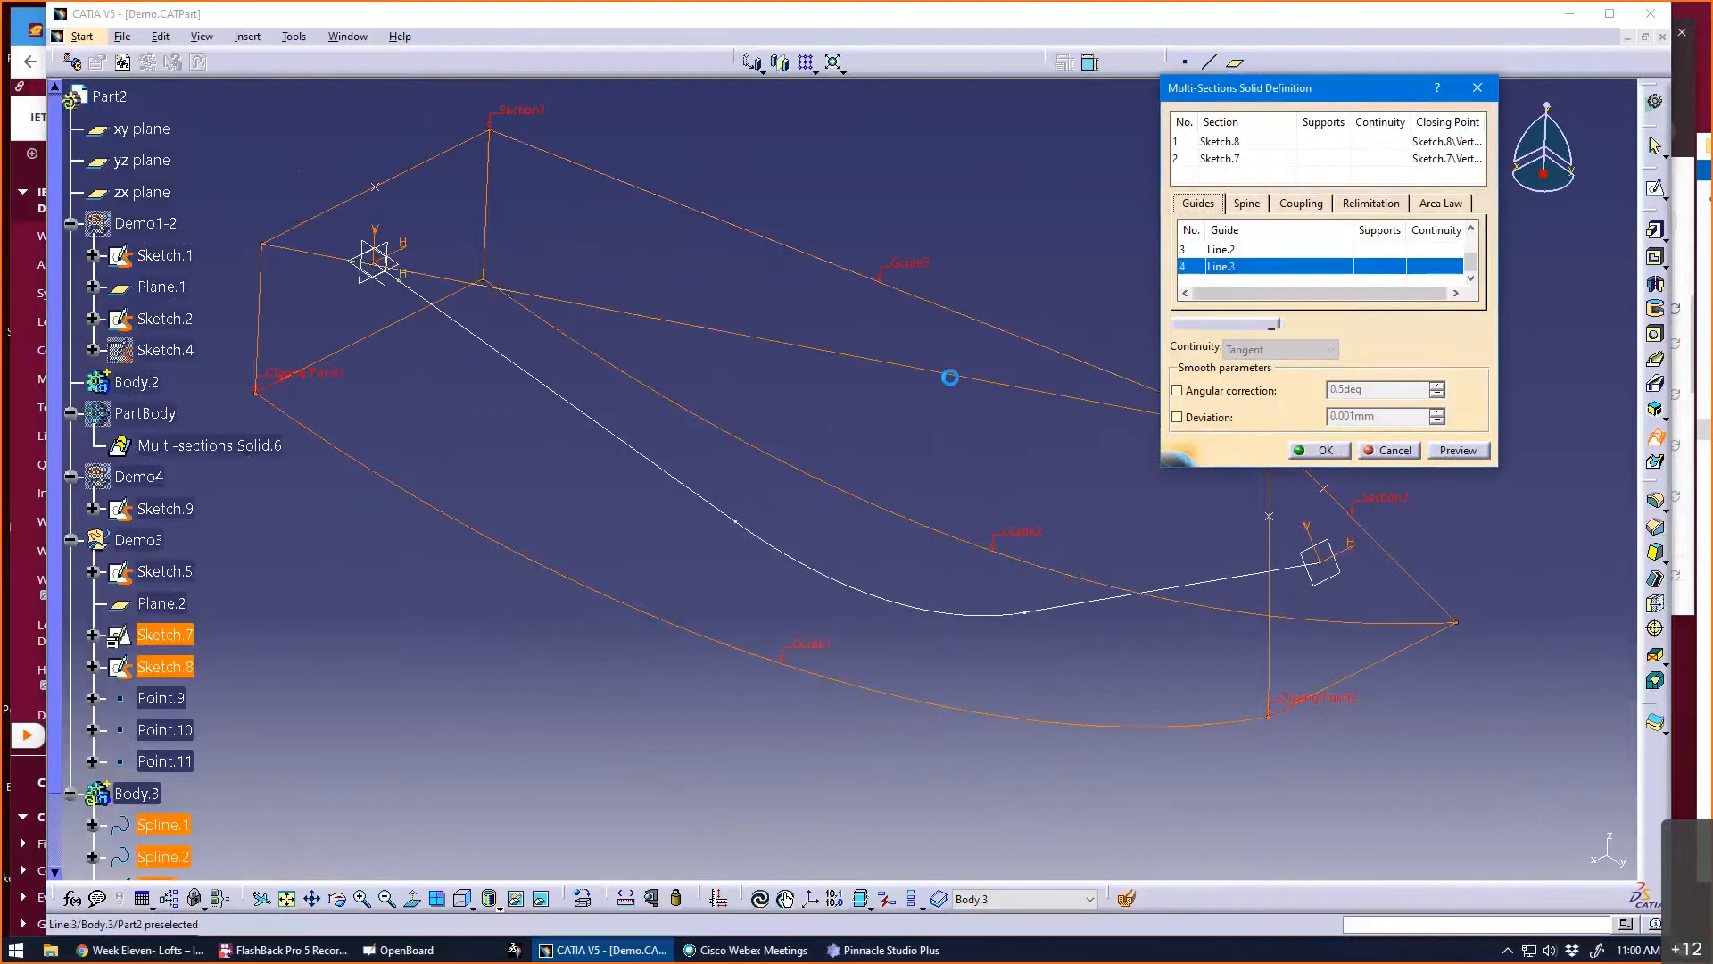
{"action": "left_click", "coordinate": [1458, 450]}
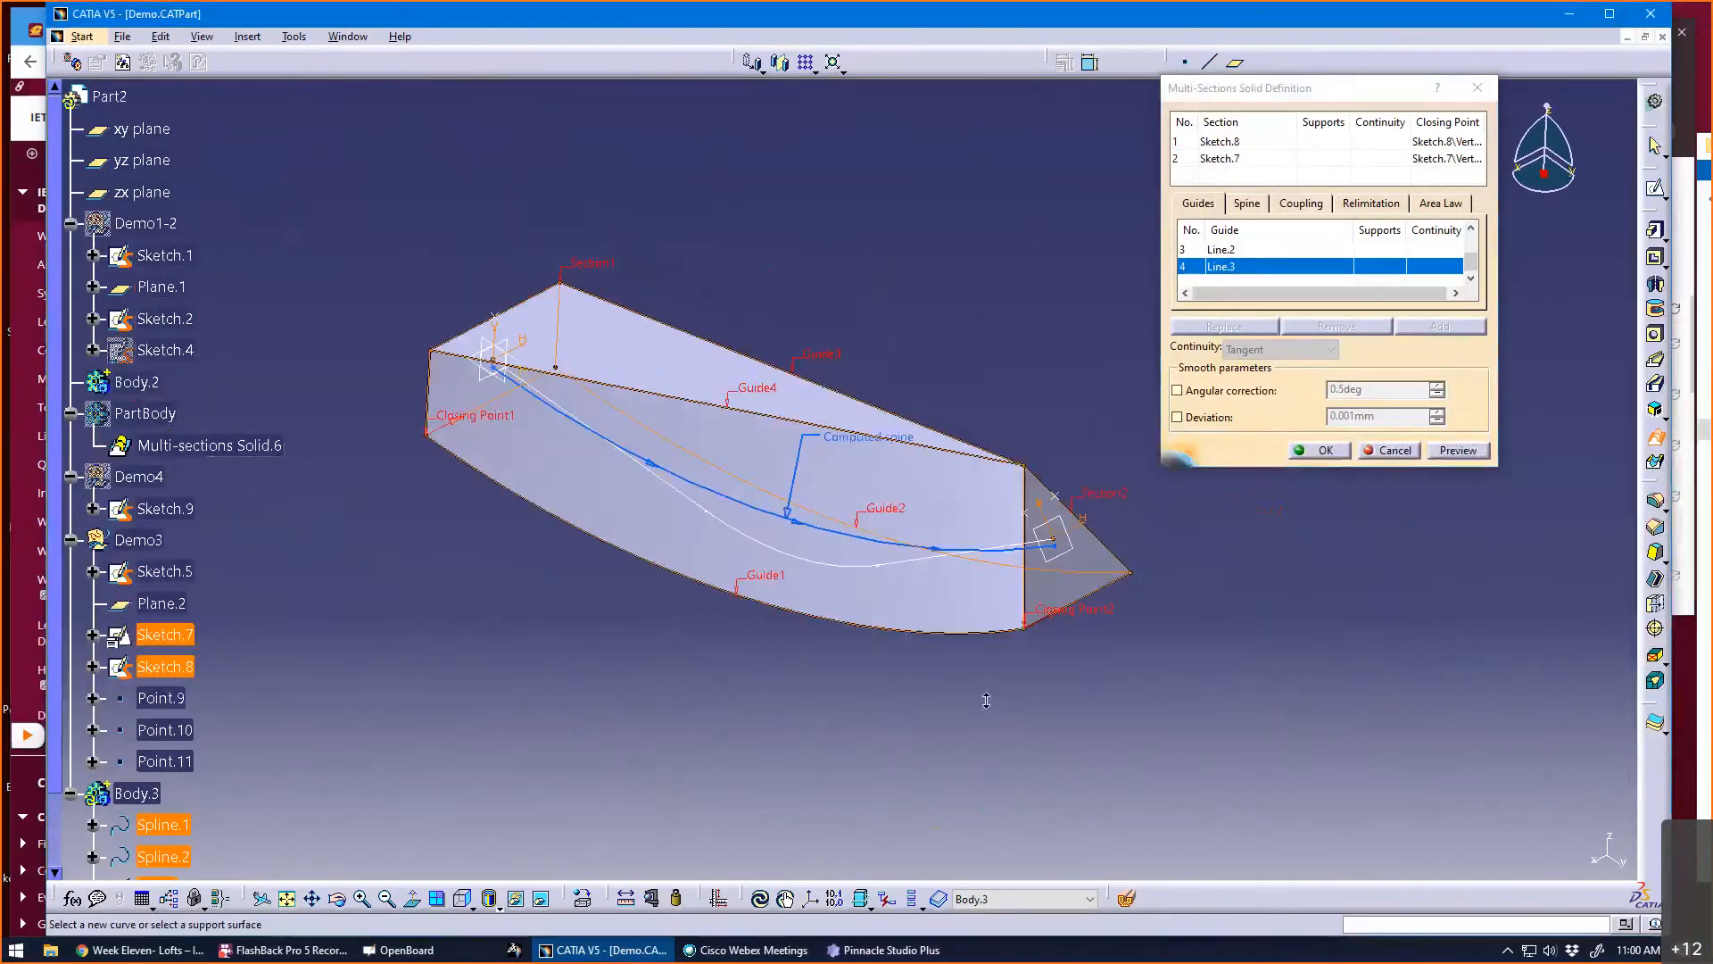
- Use Sketch.5 as the loft's spine instead of the computed one, preview the shape and create the solid
{"action": "middle_click_drag", "start_coordinate": [986, 700], "coordinate": [767, 549]}
{"action": "left_click", "coordinate": [1293, 207]}
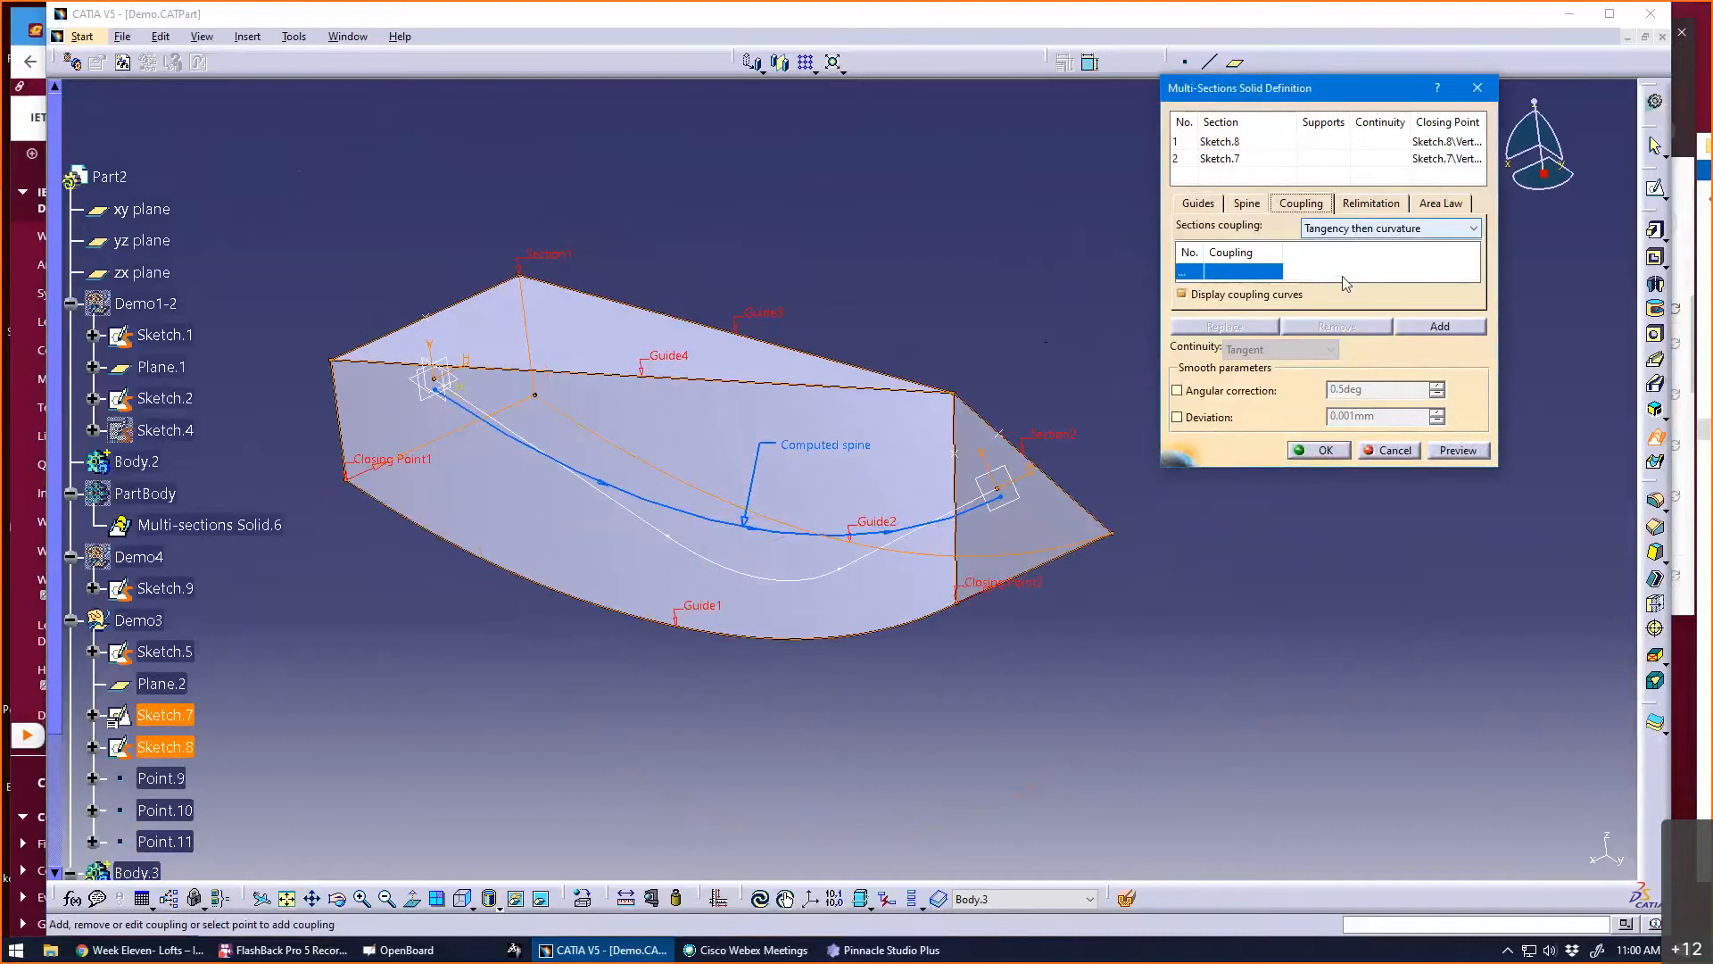
{"action": "middle_click_drag", "start_coordinate": [946, 740], "coordinate": [838, 738]}
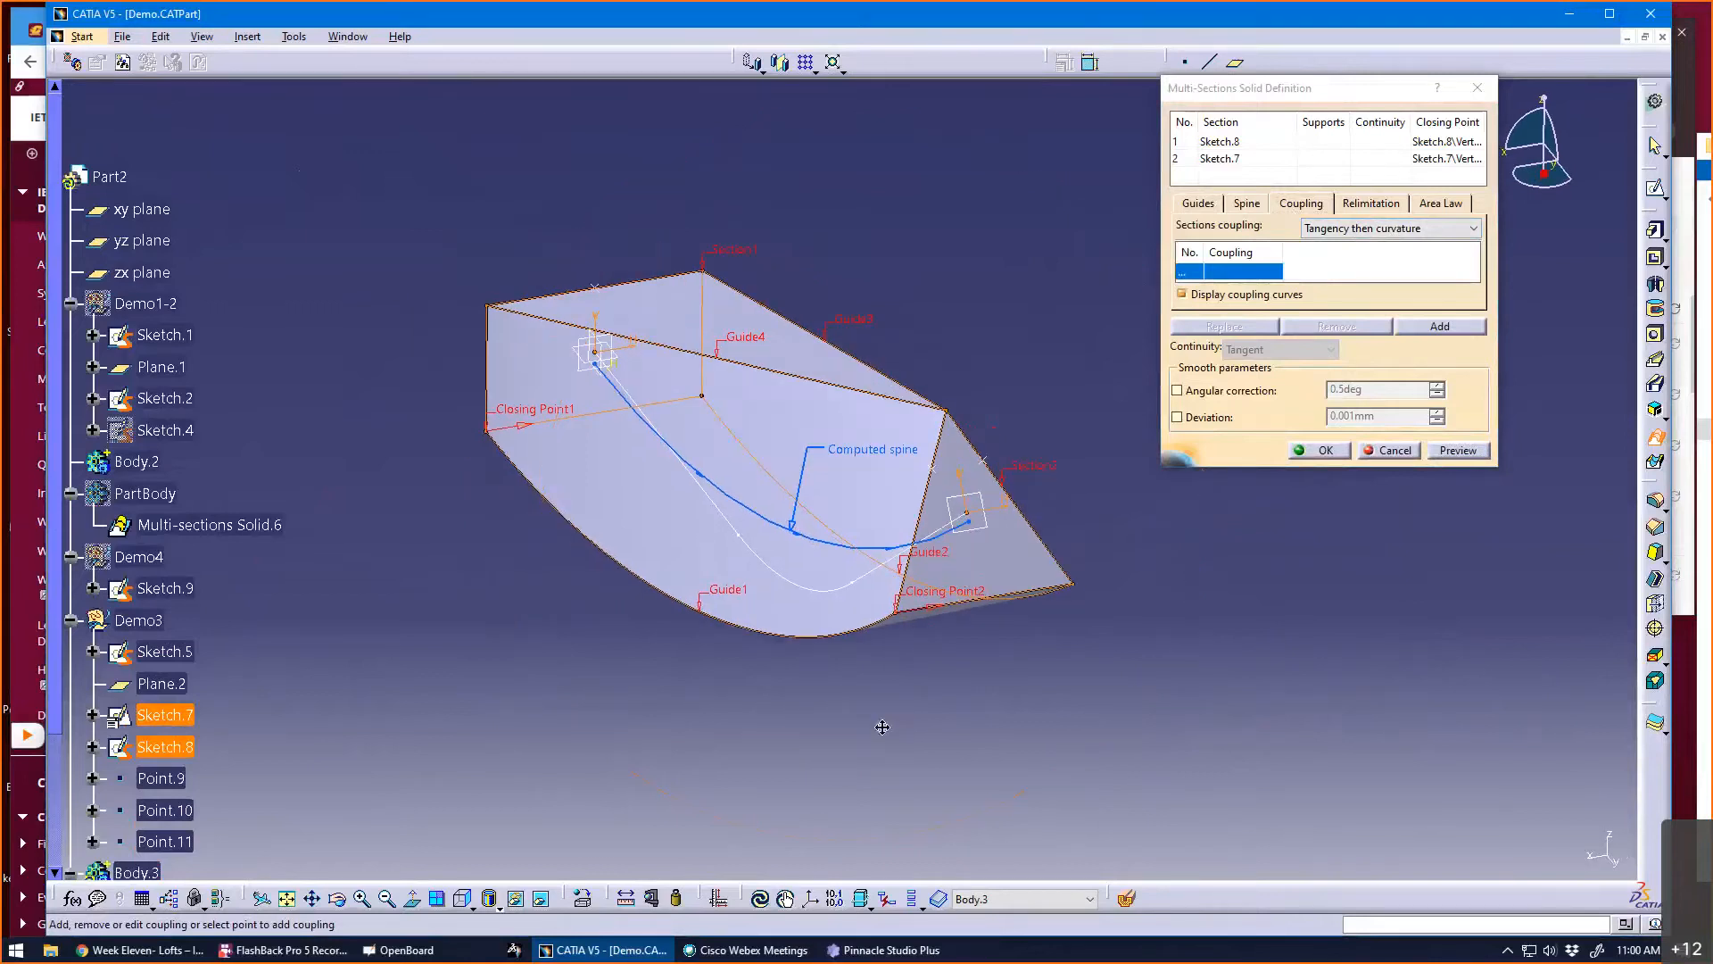
{"action": "left_click", "coordinate": [1241, 202]}
{"action": "left_click", "coordinate": [1250, 250]}
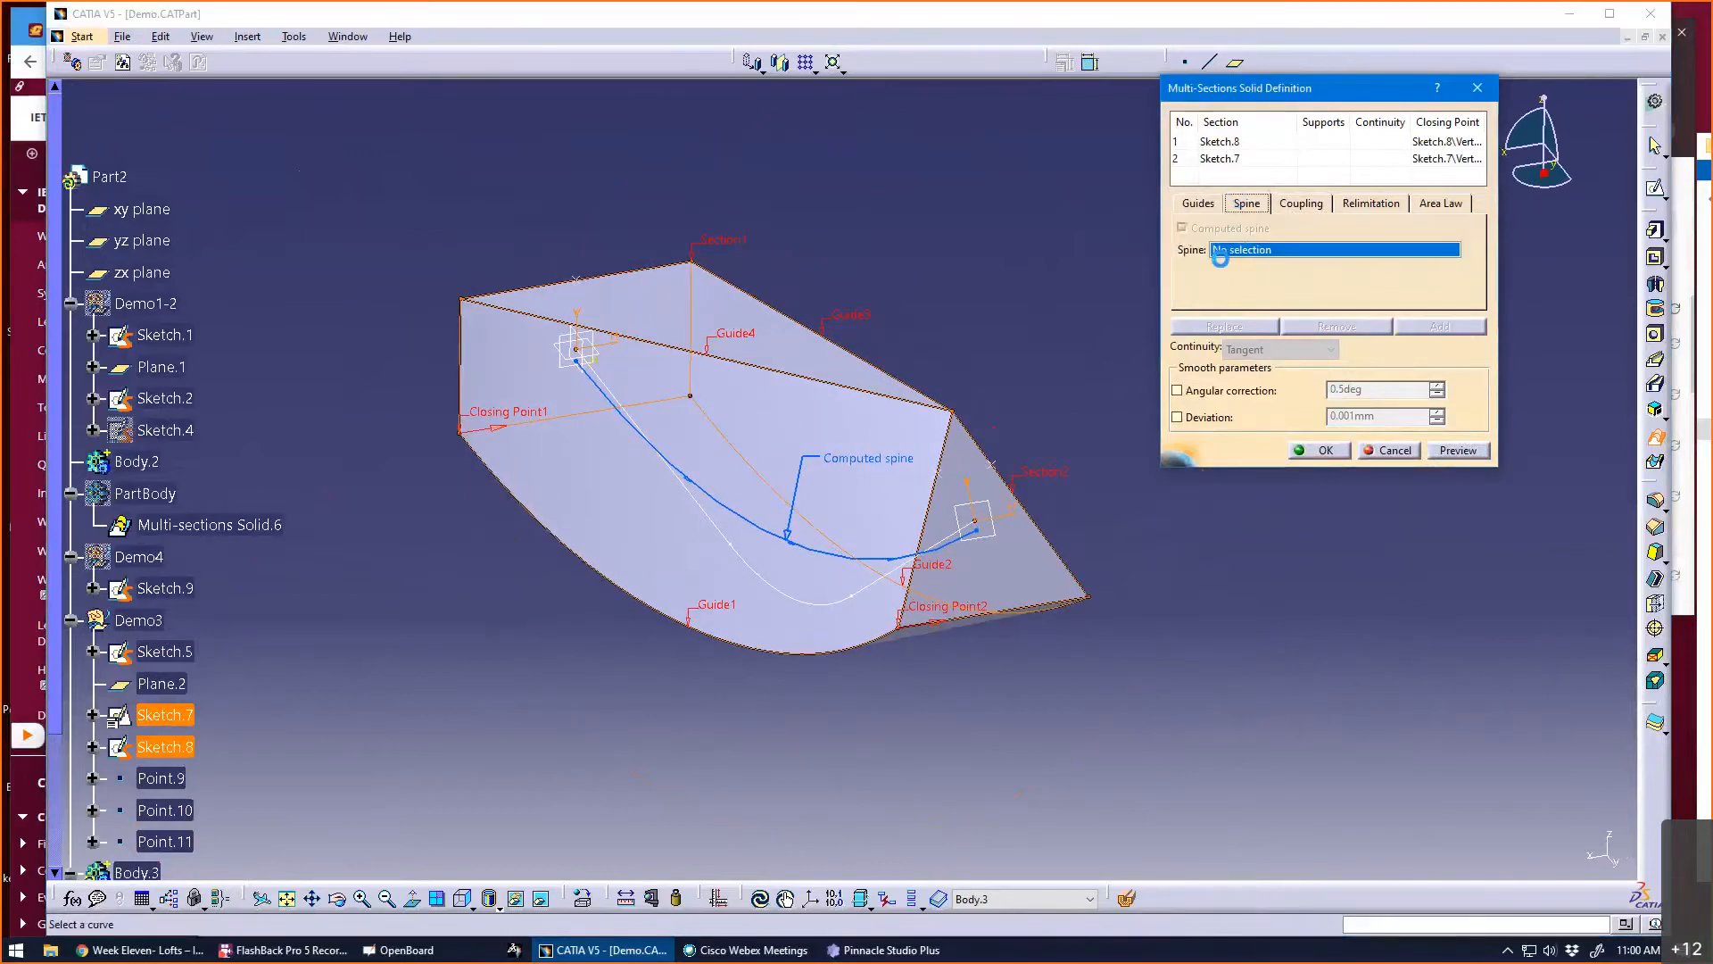
{"action": "left_click", "coordinate": [801, 558]}
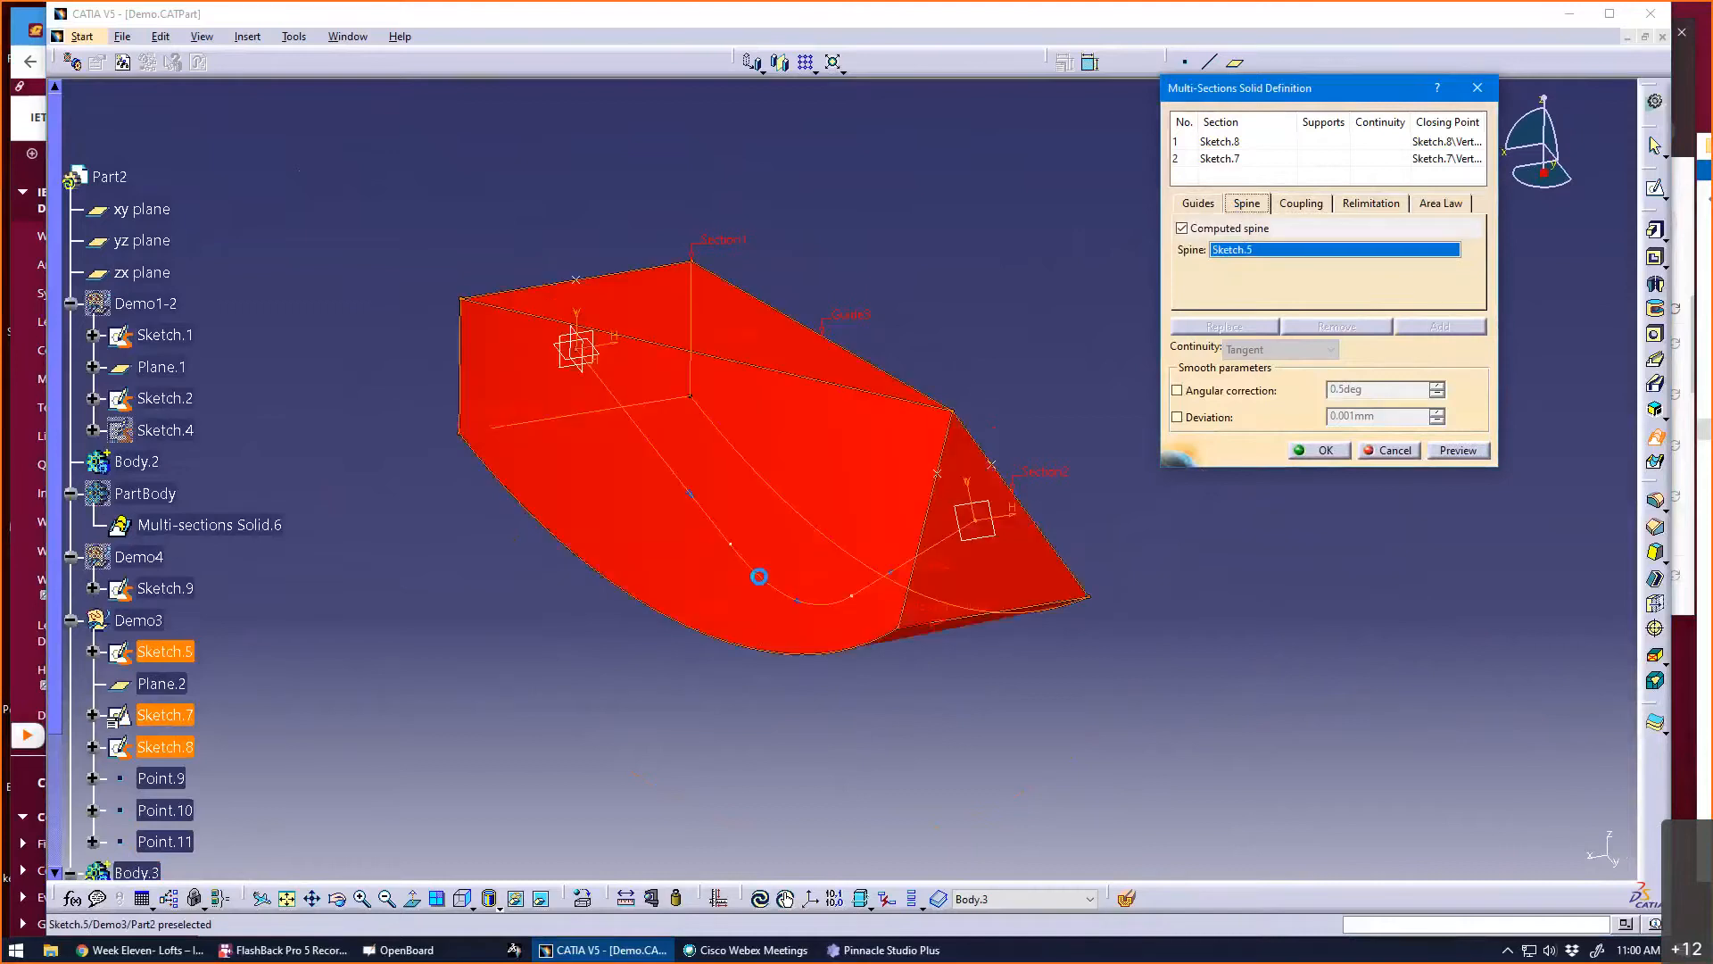
{"action": "left_click", "coordinate": [1455, 452]}
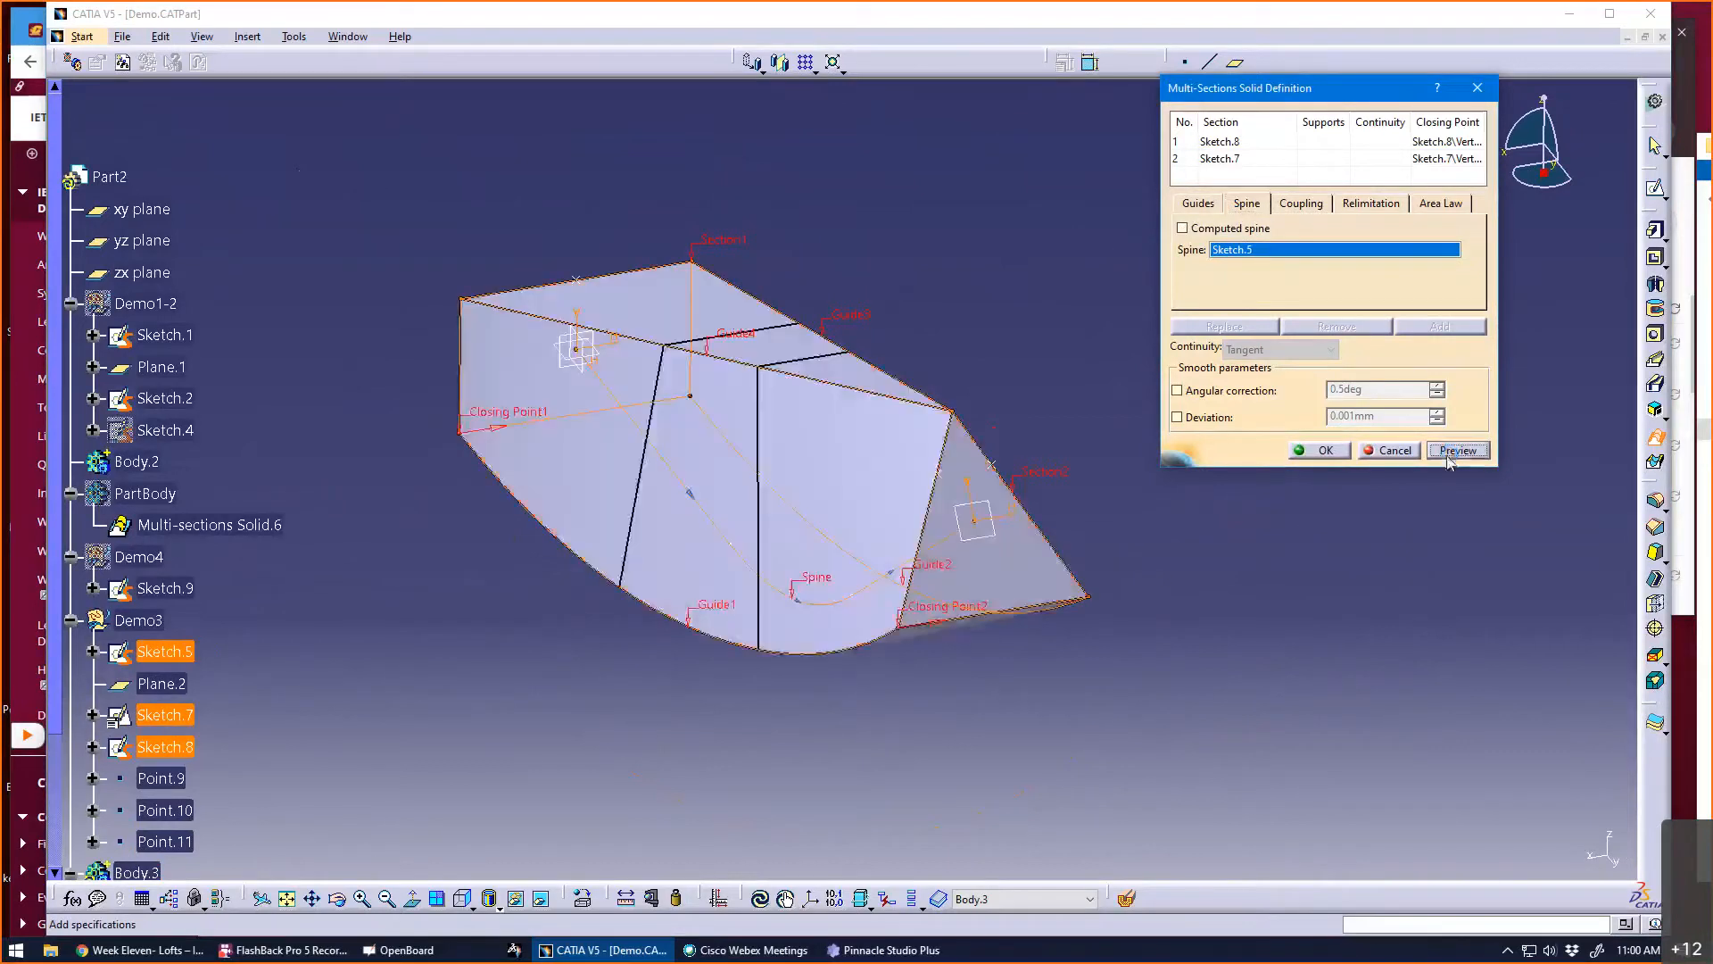
{"action": "middle_click_drag", "start_coordinate": [665, 721], "coordinate": [665, 676]}
{"action": "left_click", "coordinate": [1322, 453]}
- Show the hidden guide curves Spline.1, Spline.2, Line.2 and Line.3 of Body.3 again
{"action": "middle_click_drag", "start_coordinate": [990, 714], "coordinate": [889, 762]}
{"action": "scroll", "coordinate": [888, 762], "scroll_direction": "down", "scroll_amount": 4}
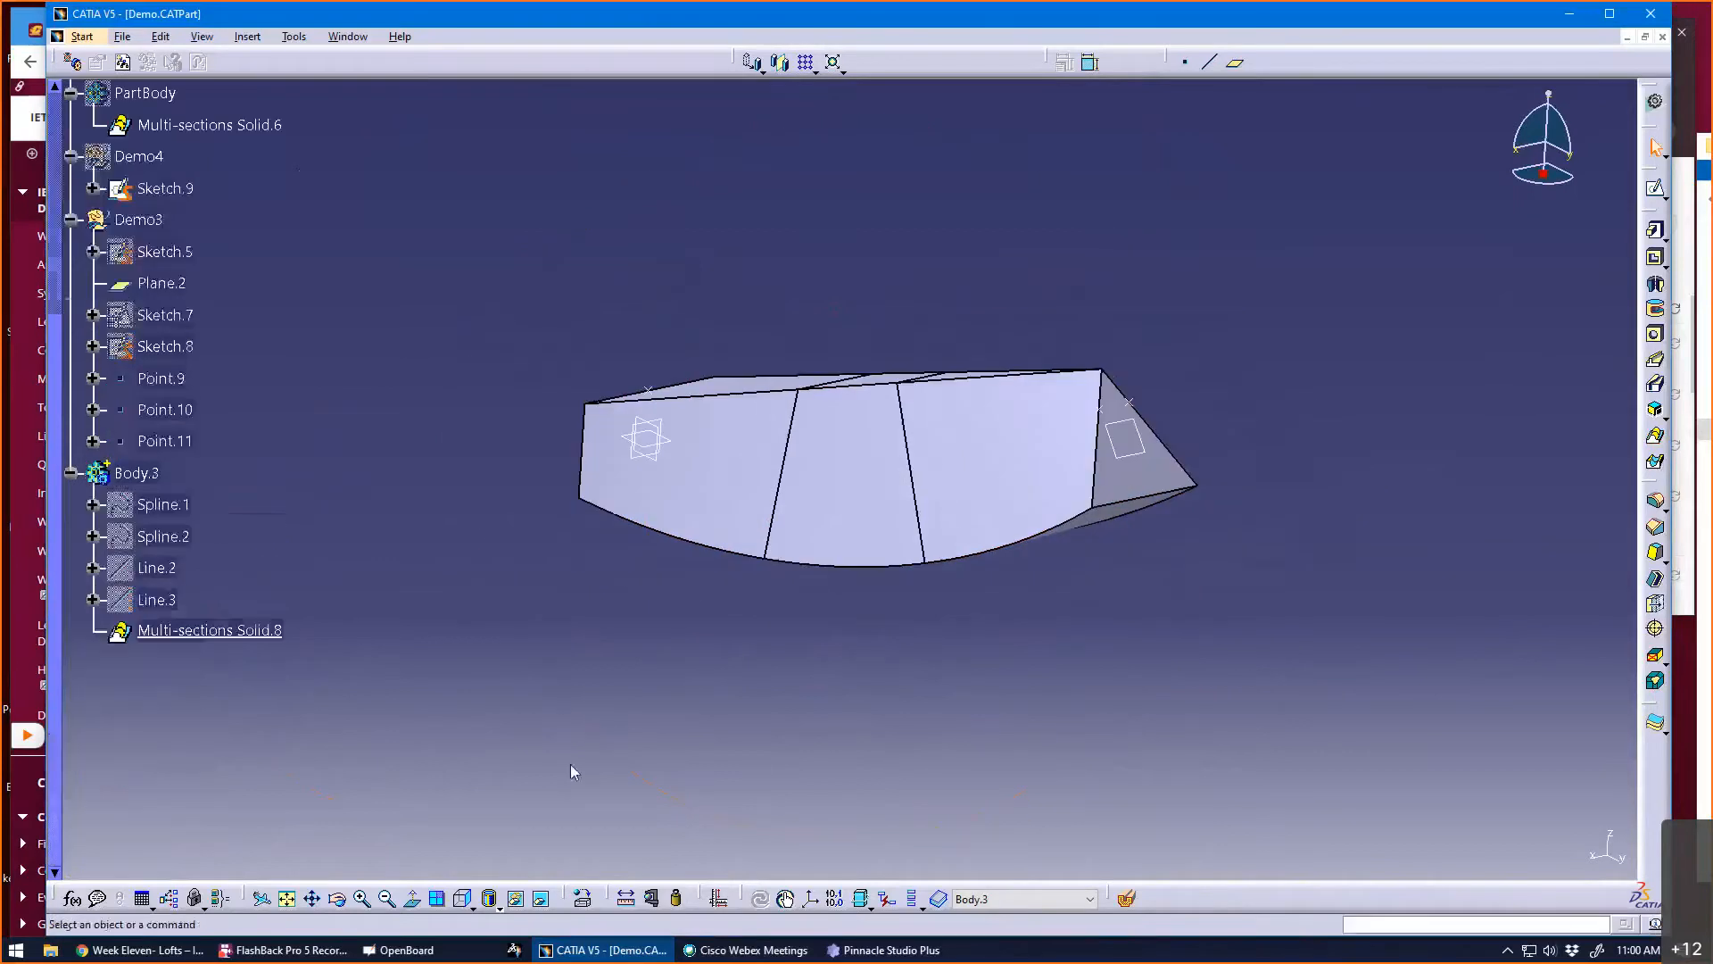
{"action": "left_click", "coordinate": [159, 599]}
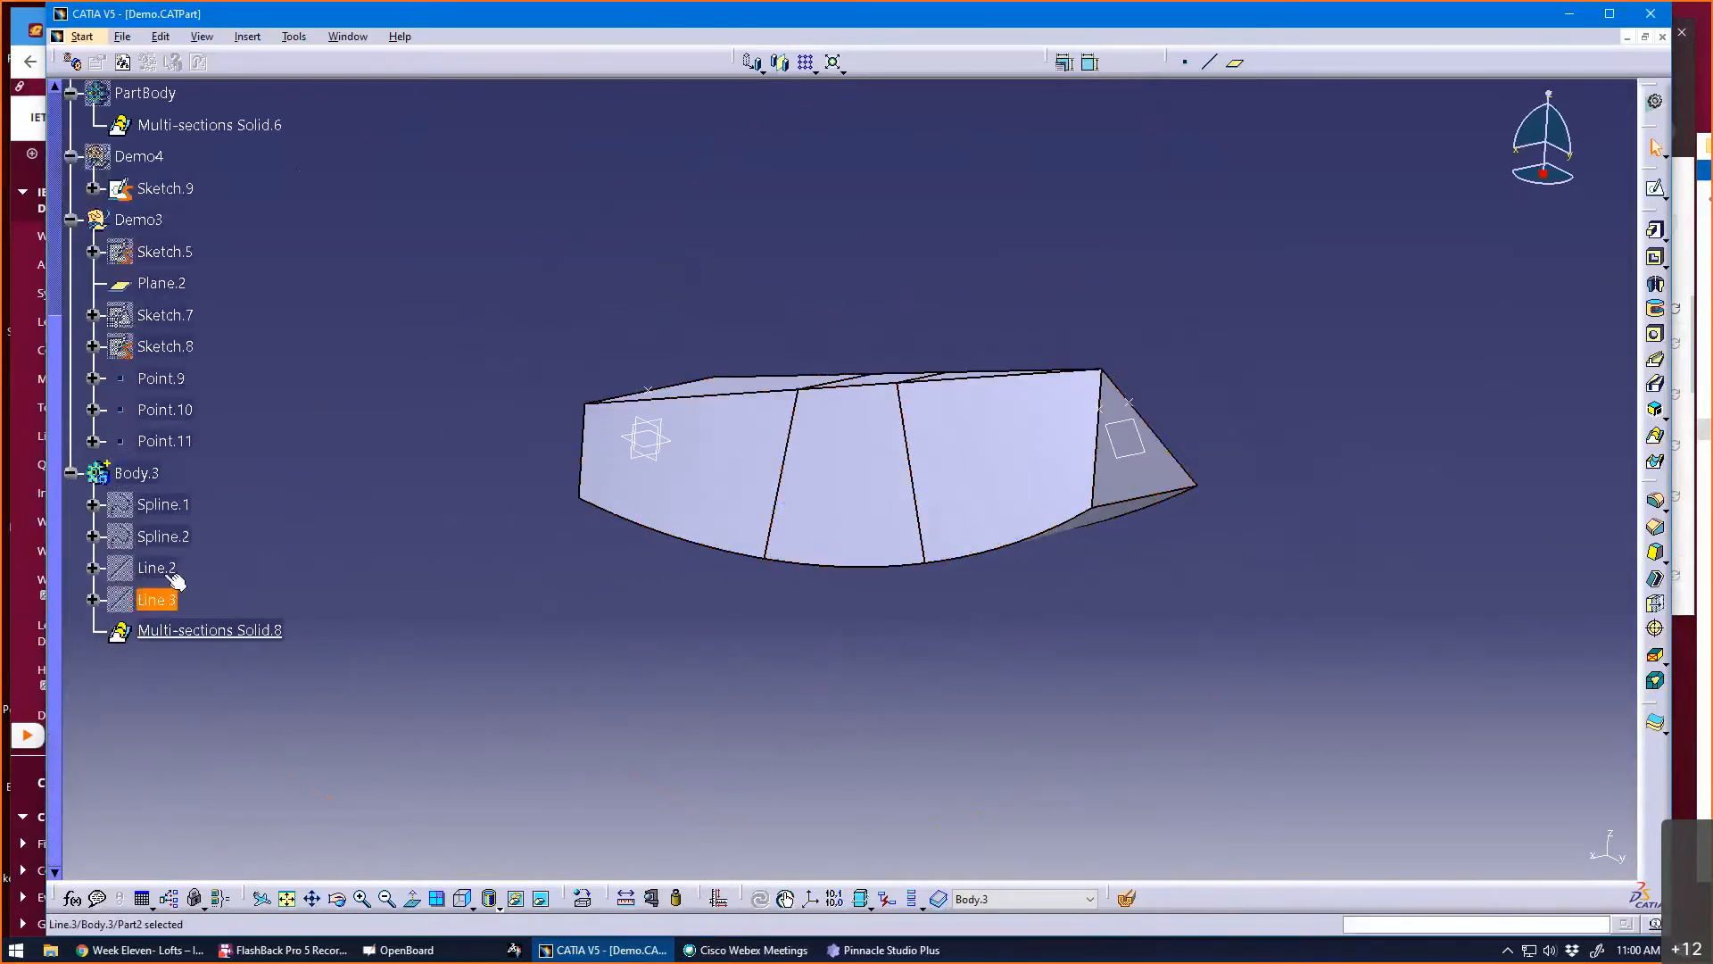
{"action": "left_click", "coordinate": [183, 541], "text": "shift"}
{"action": "left_click", "coordinate": [160, 506], "text": "shift"}
{"action": "right_click", "coordinate": [166, 506]}
{"action": "left_click", "coordinate": [250, 565]}
- Set the tangent tension at Spline.1's second point, on Sketch.7, to 1.2
{"action": "mouse_move", "coordinate": [593, 650]}
{"action": "middle_mouse_down"}
{"action": "mouse_move", "coordinate": [604, 627]}
{"action": "mouse_move", "coordinate": [937, 716]}
{"action": "middle_mouse_up"}
{"action": "scroll", "coordinate": [953, 726], "scroll_direction": "up", "scroll_amount": 2}
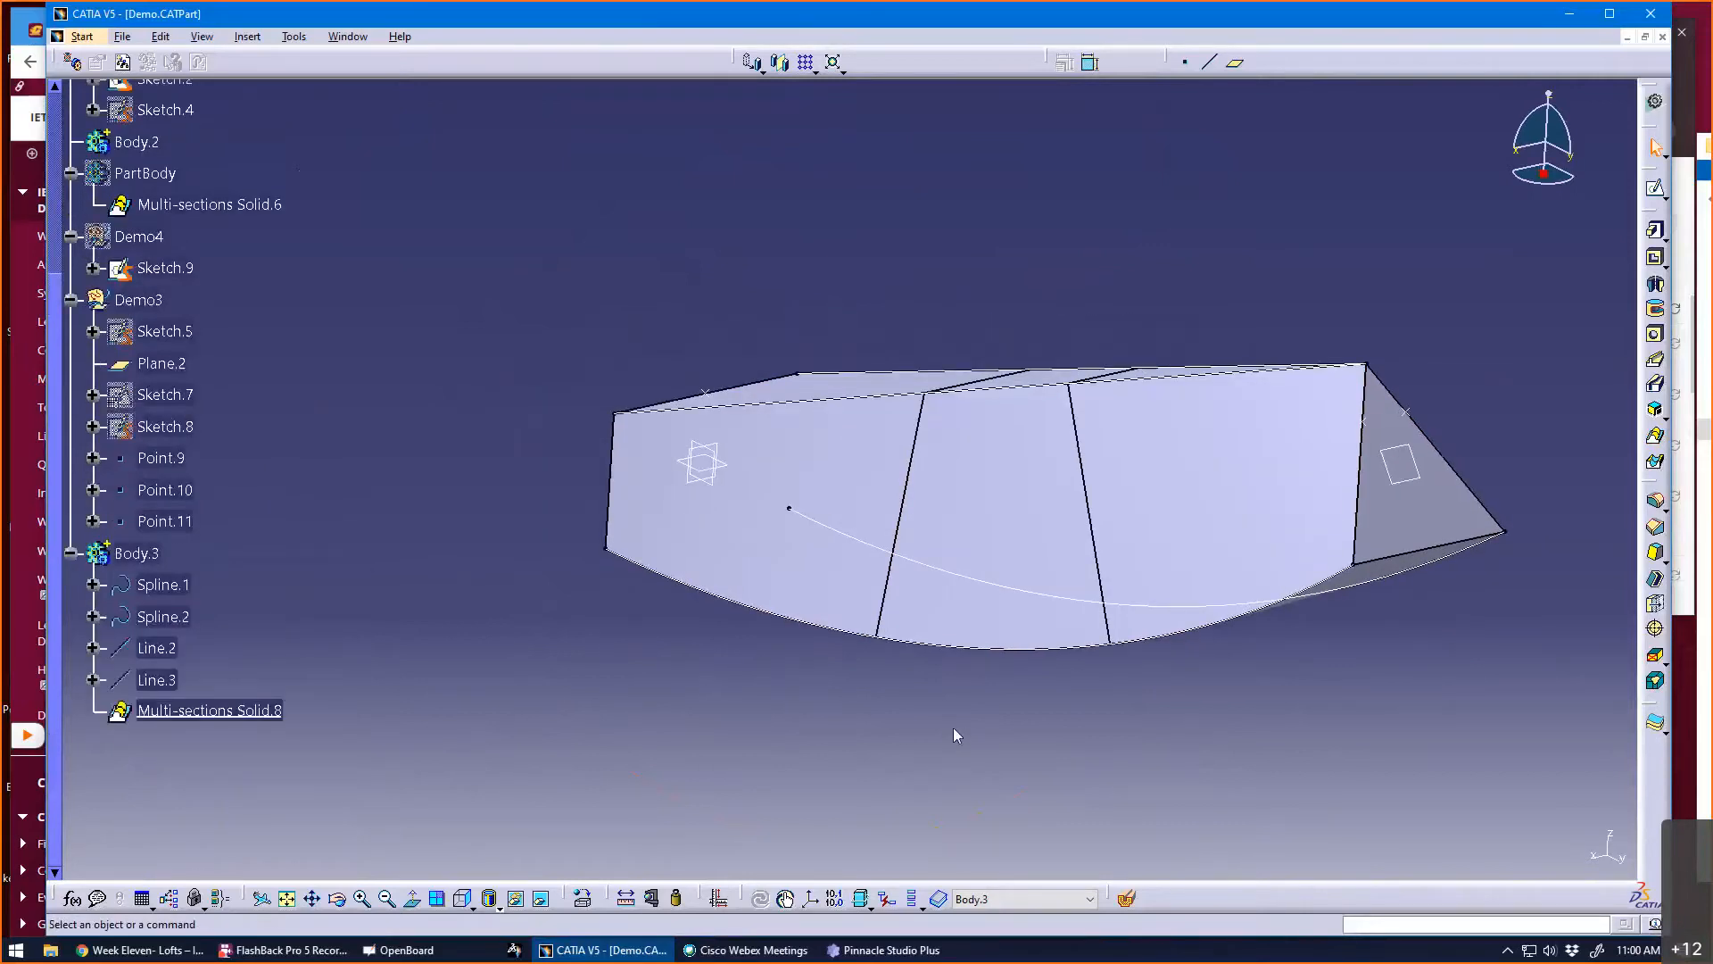
{"action": "double_click", "coordinate": [970, 645]}
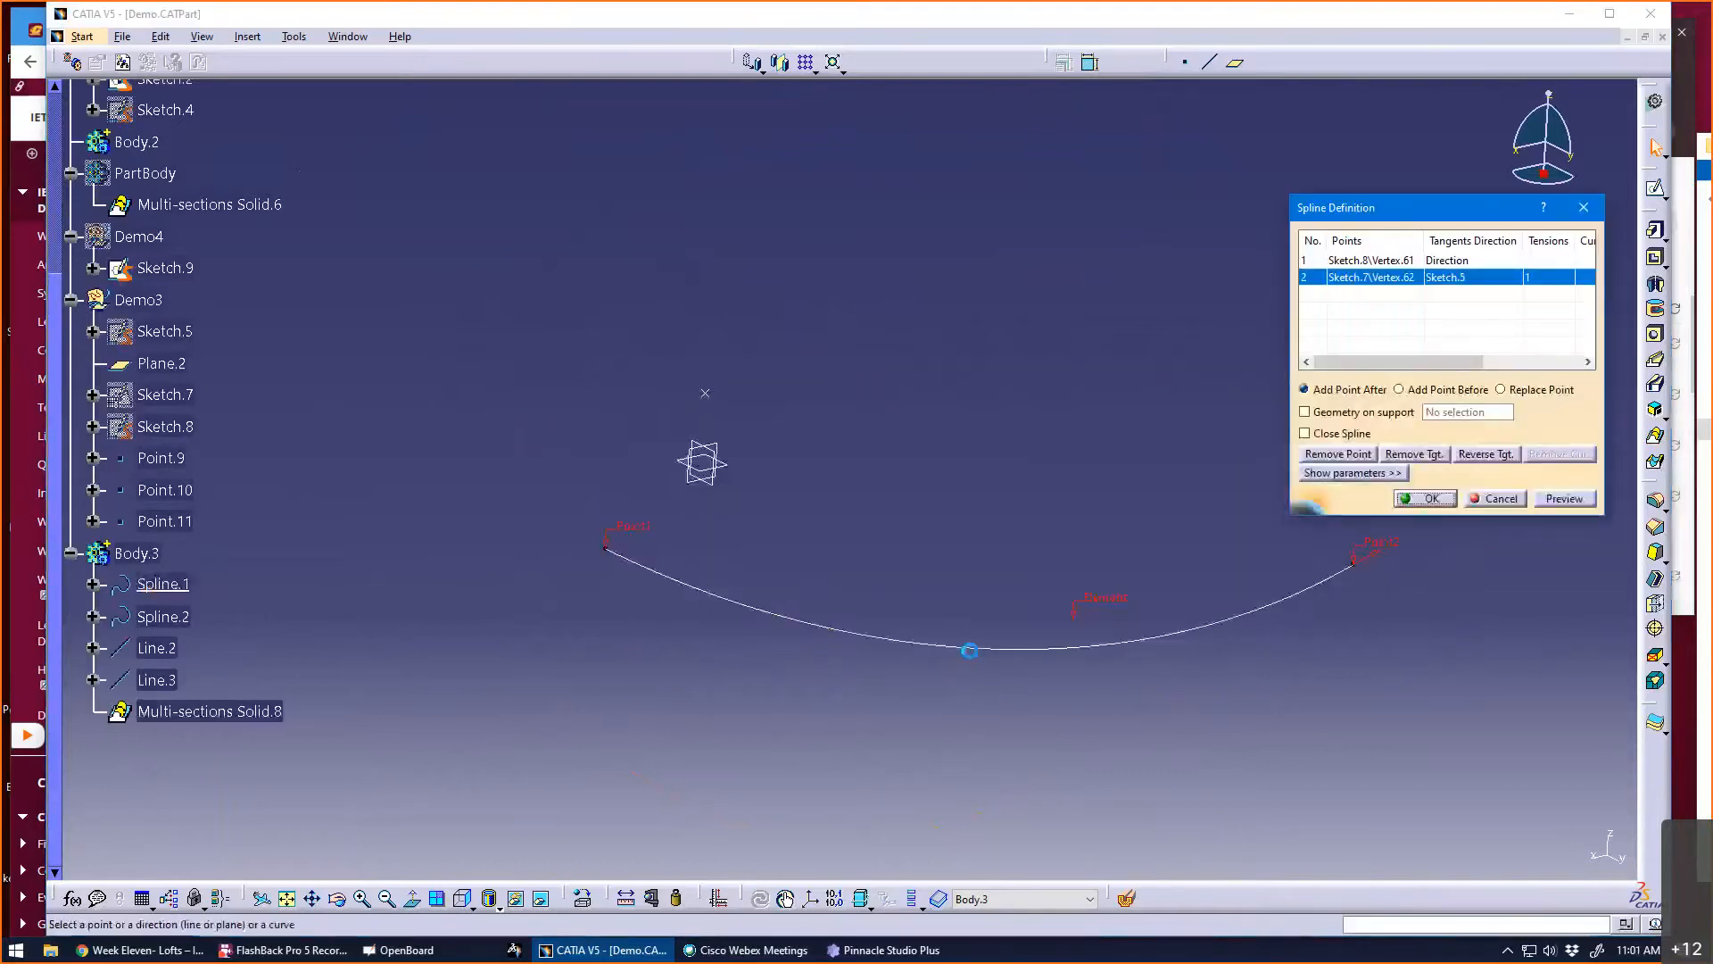
{"action": "middle_click_drag", "start_coordinate": [1092, 739], "coordinate": [861, 746]}
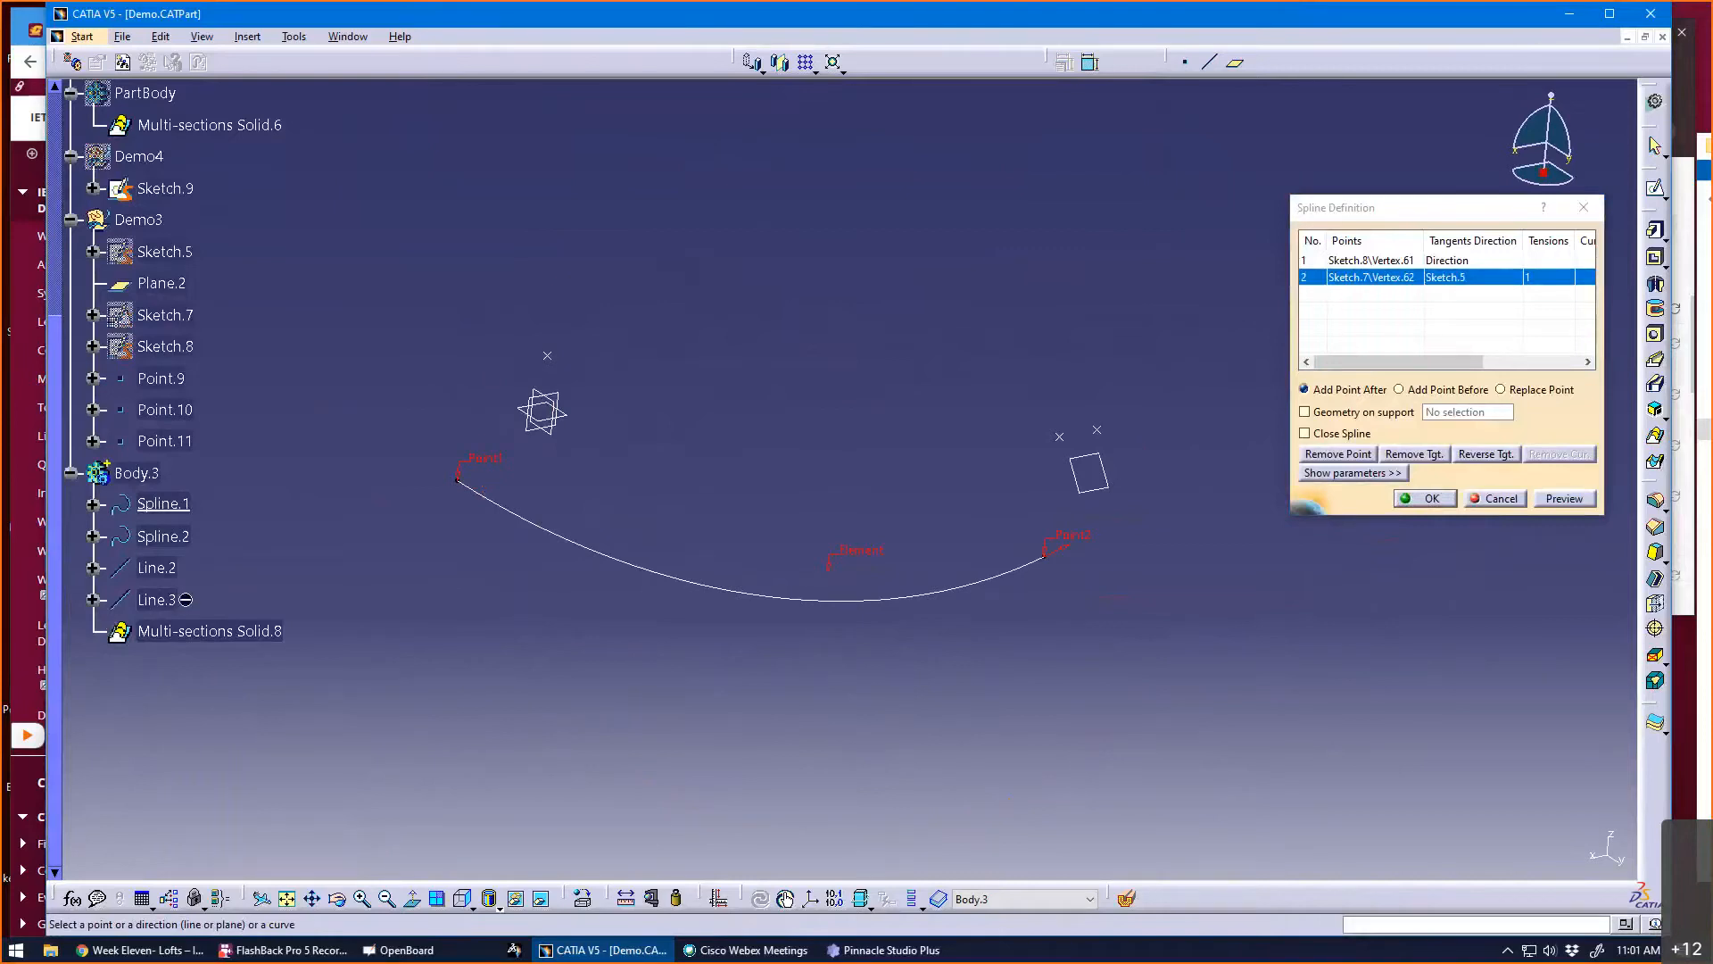
{"action": "middle_click_drag", "start_coordinate": [601, 694], "coordinate": [596, 698]}
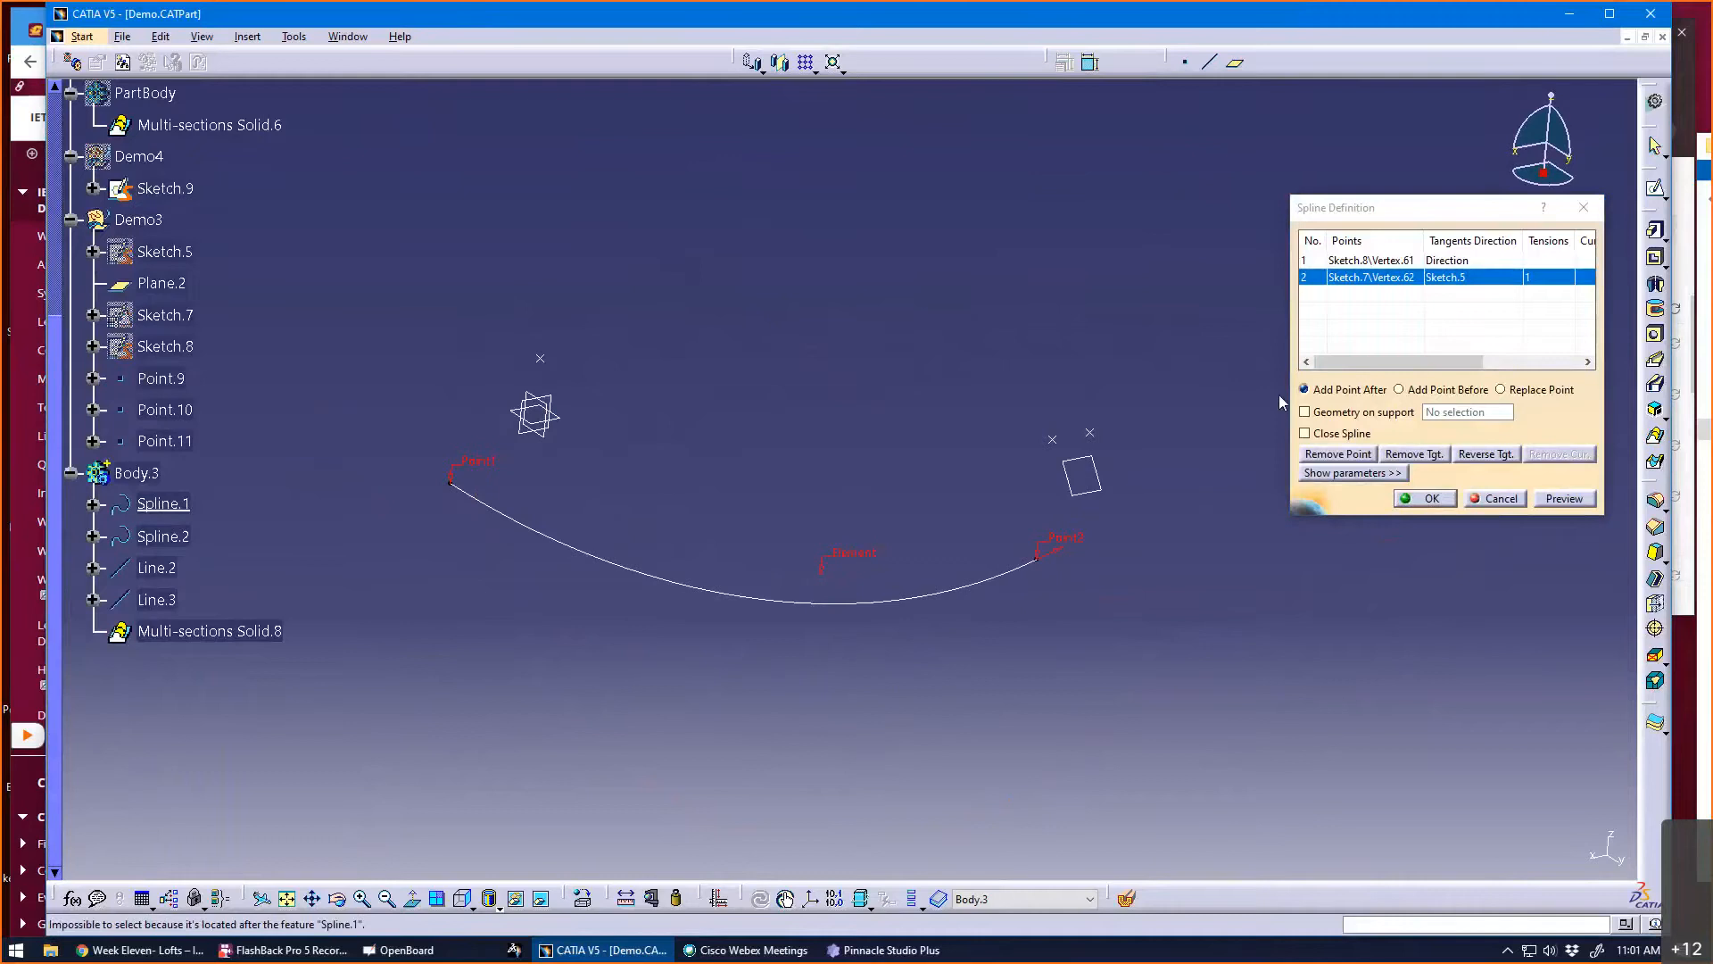
{"action": "left_click", "coordinate": [1396, 475]}
{"action": "left_click", "coordinate": [1661, 469]}
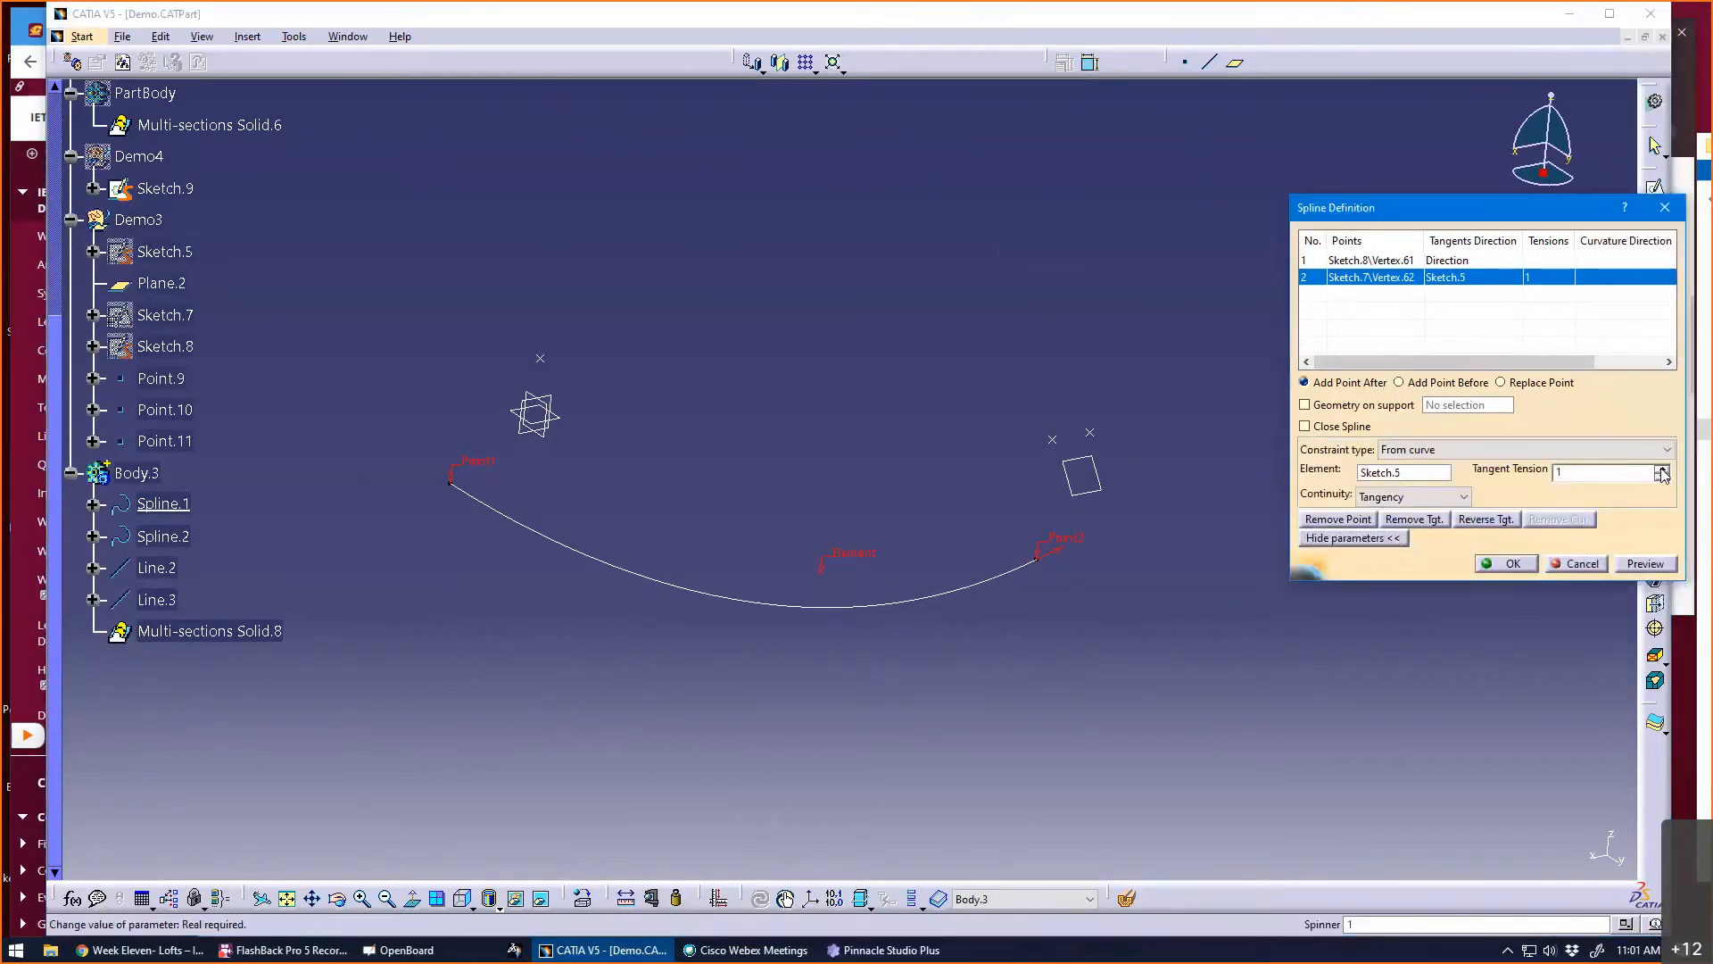
{"action": "left_click", "coordinate": [1662, 468]}
{"action": "left_click", "coordinate": [1501, 563]}
- Set the tangent tension at Spline.1's first point, on Sketch.8, to 1
{"action": "middle_click_drag", "start_coordinate": [856, 658], "coordinate": [779, 631]}
{"action": "double_click", "coordinate": [776, 610]}
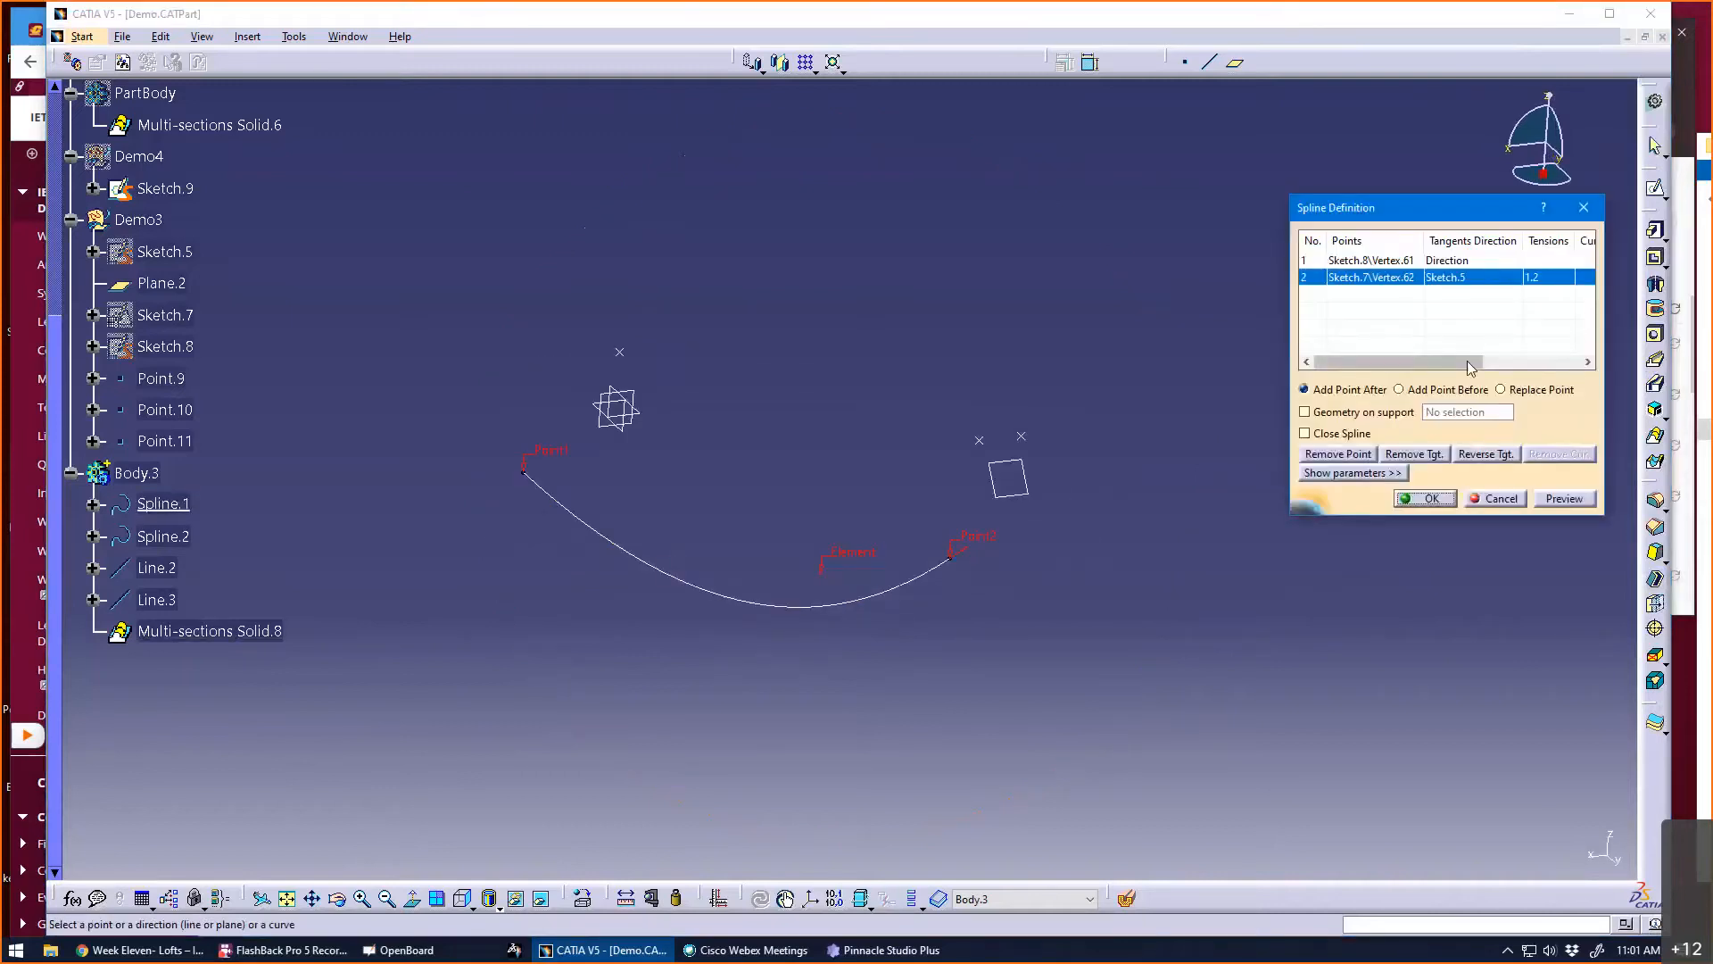
{"action": "left_click", "coordinate": [1353, 472]}
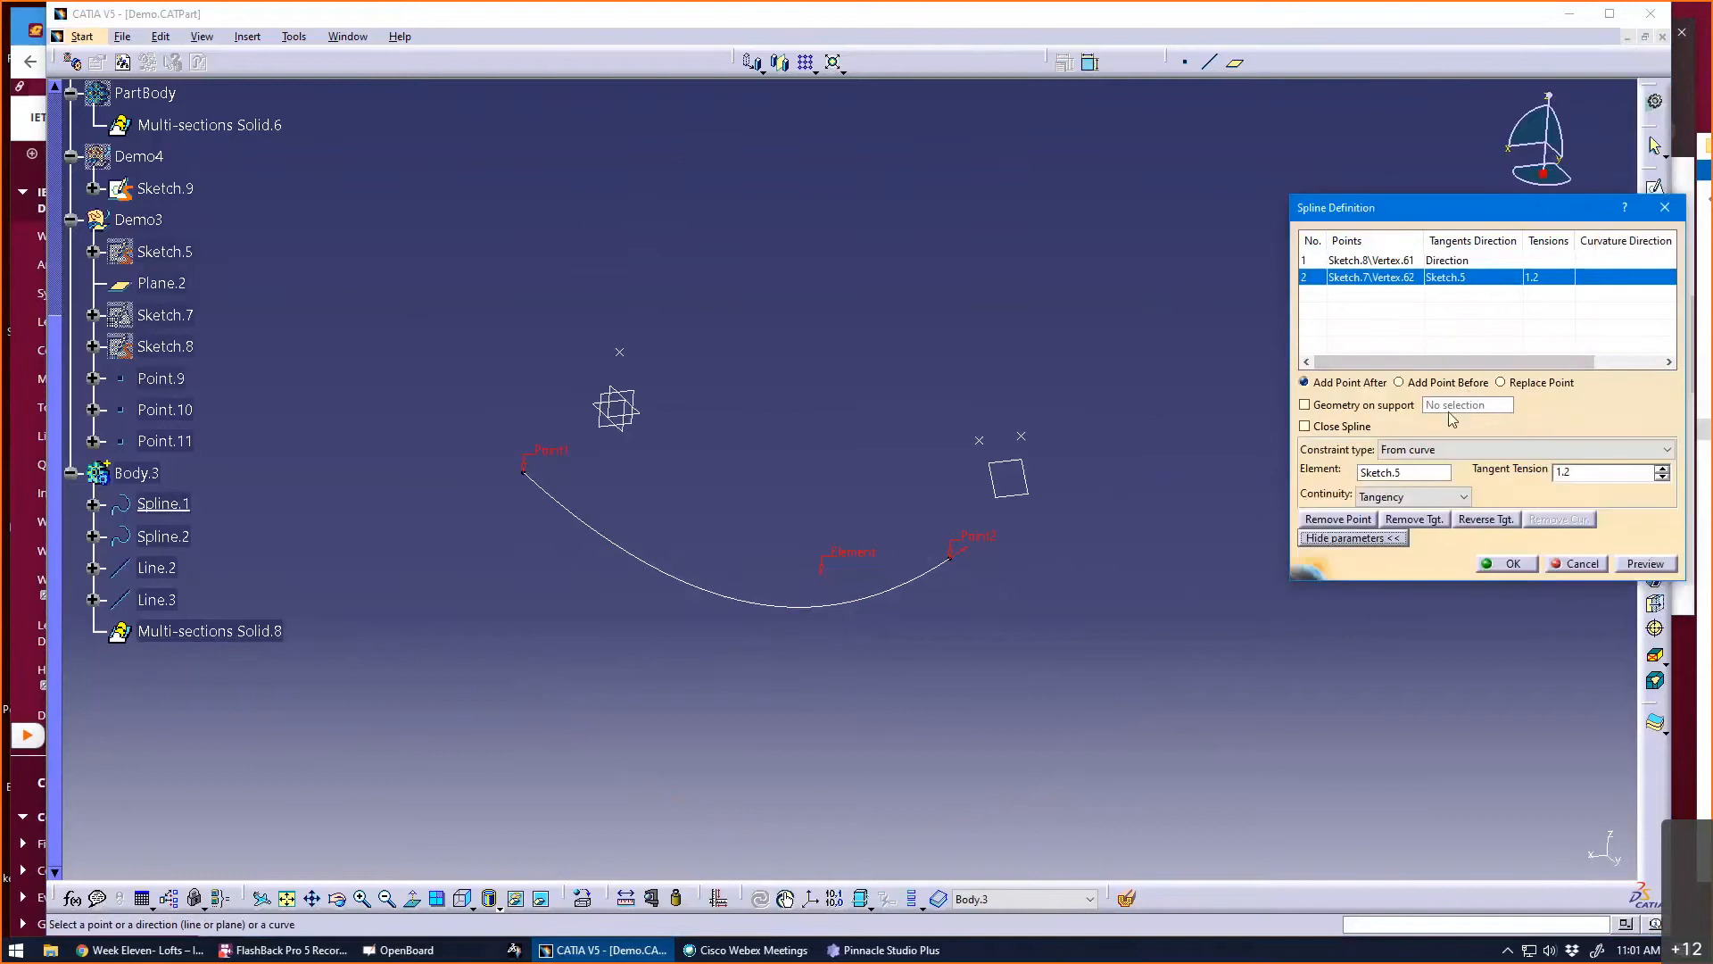
{"action": "left_click", "coordinate": [1450, 260]}
{"action": "left_click", "coordinate": [1657, 469]}
{"action": "left_click", "coordinate": [1658, 468]}
{"action": "left_click", "coordinate": [1658, 469]}
{"action": "left_click", "coordinate": [1658, 468]}
{"action": "left_click", "coordinate": [1658, 469]}
{"action": "left_click", "coordinate": [1657, 468]}
{"action": "left_click", "coordinate": [1658, 469]}
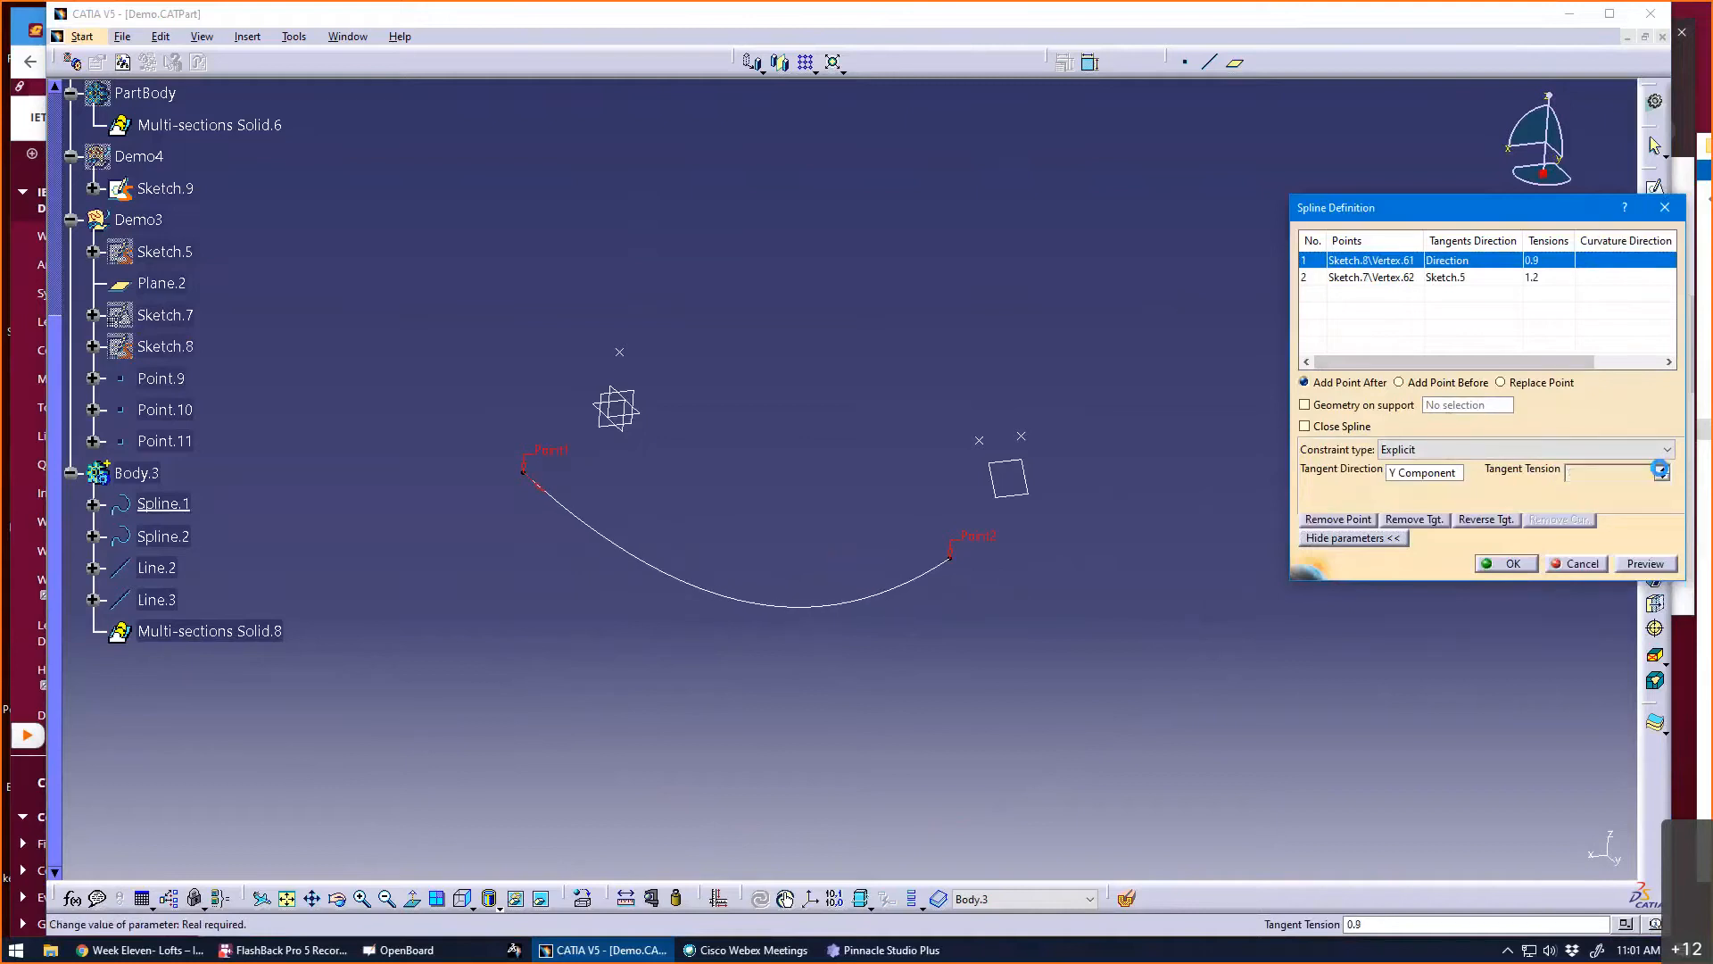
{"action": "left_click", "coordinate": [1506, 563]}
- Delete Multi-sections Solid.8 from Body.3 while keeping its parent geometry
{"action": "middle_click_drag", "start_coordinate": [715, 642], "coordinate": [851, 685]}
{"action": "middle_click_drag", "start_coordinate": [665, 730], "coordinate": [799, 721]}
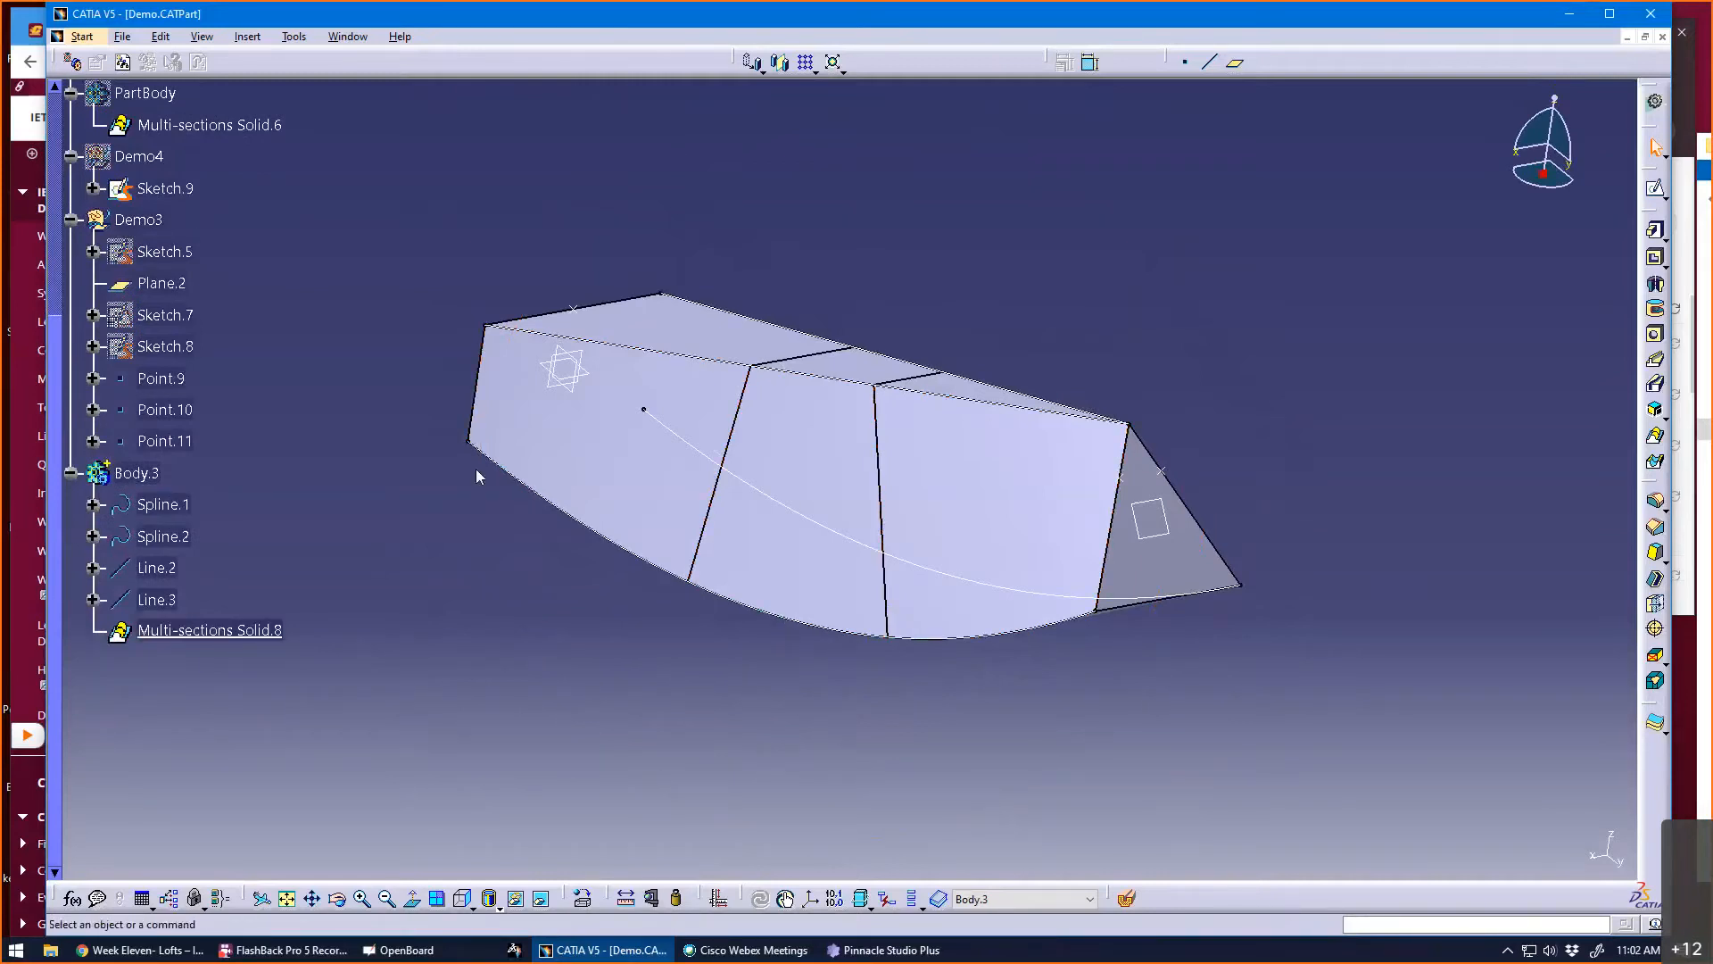
{"action": "middle_click_drag", "start_coordinate": [848, 725], "coordinate": [843, 687]}
{"action": "middle_click_drag", "start_coordinate": [802, 622], "coordinate": [721, 662], "text": "ctrl"}
{"action": "scroll", "coordinate": [720, 662], "scroll_direction": "up", "scroll_amount": 1}
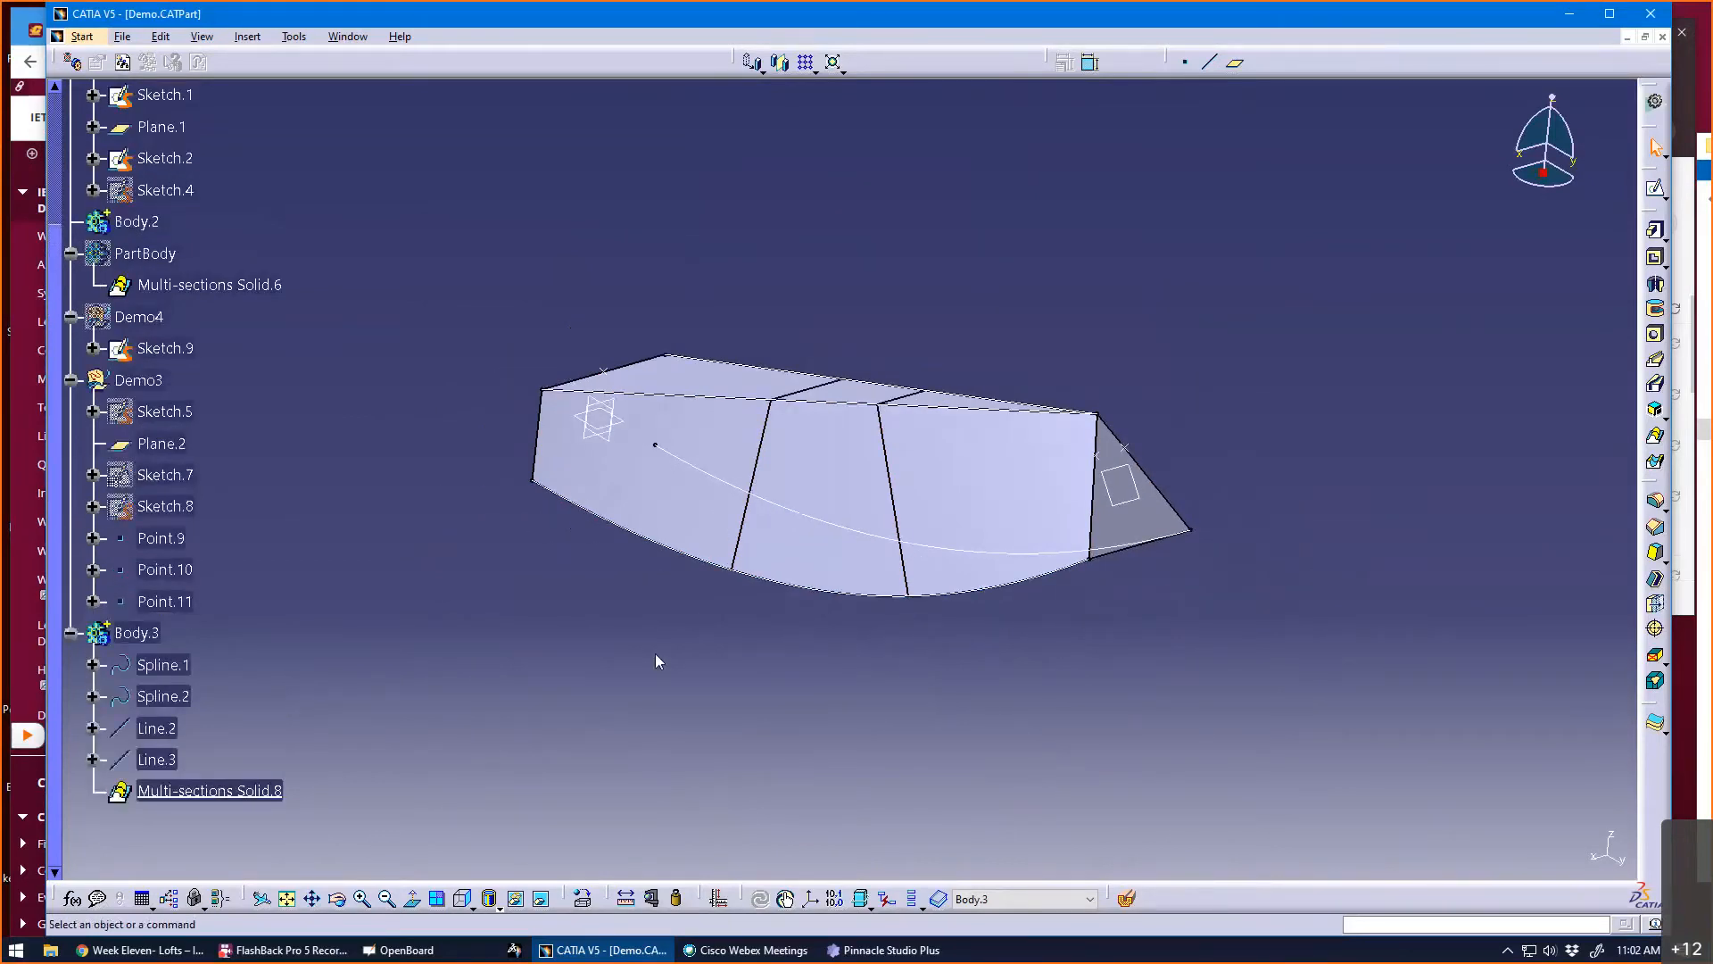
{"action": "middle_click_drag", "start_coordinate": [715, 639], "coordinate": [670, 632]}
{"action": "left_click", "coordinate": [209, 790]}
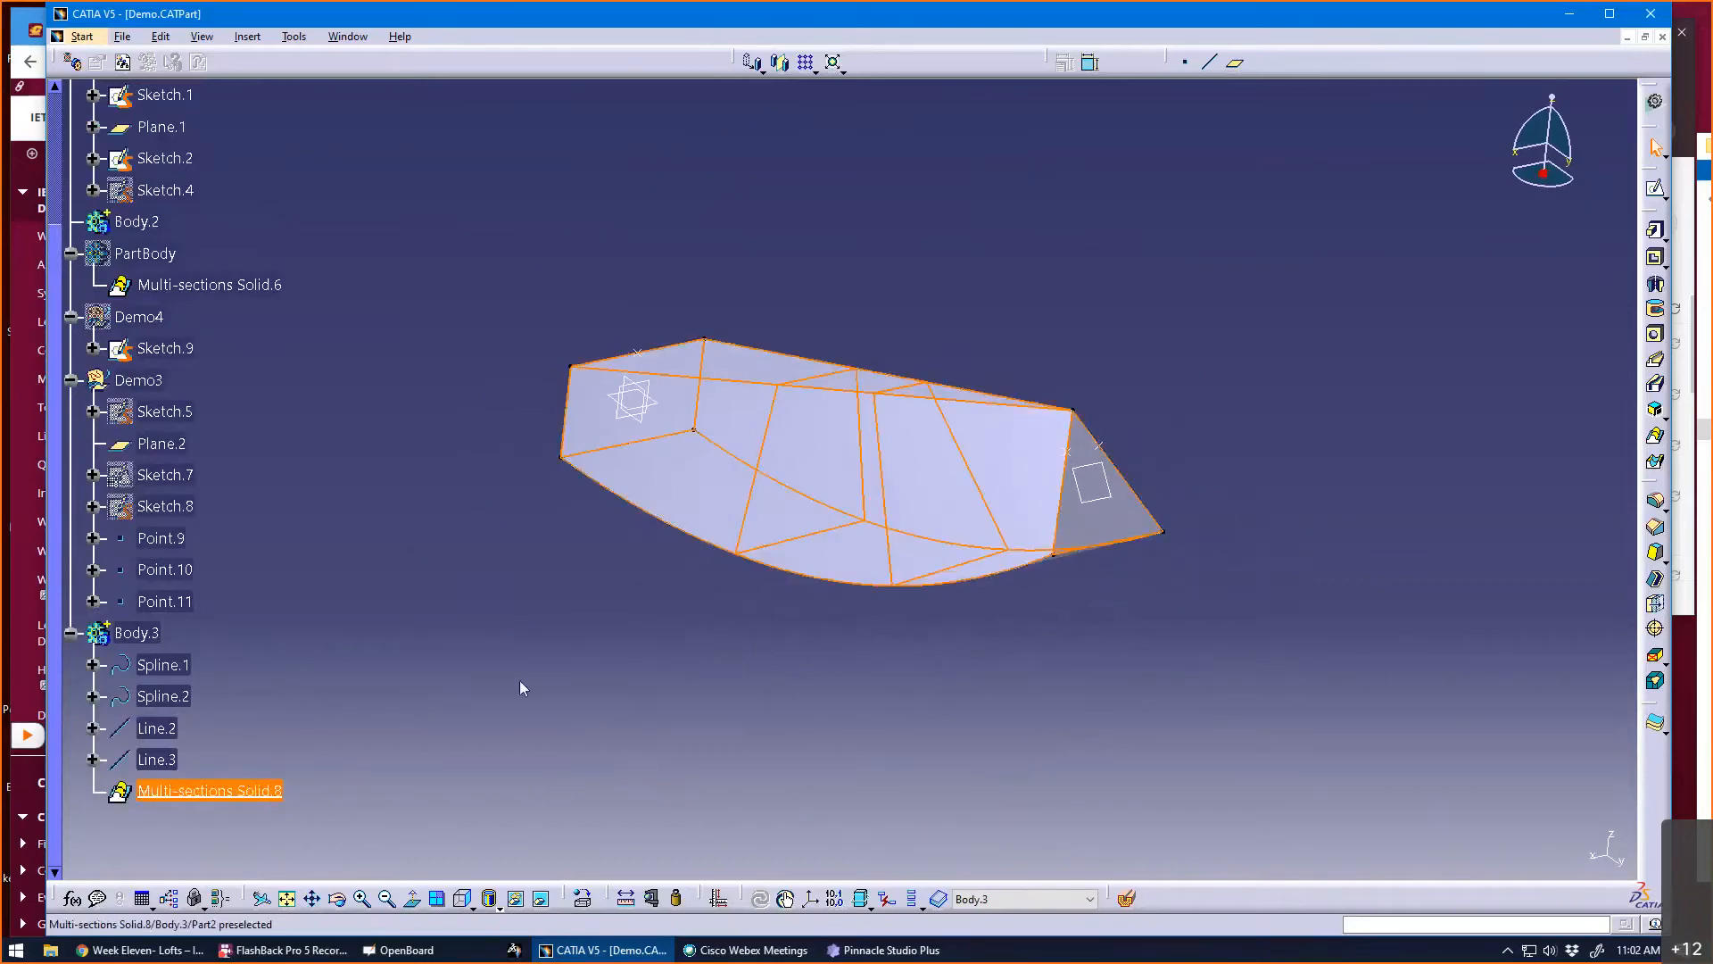
{"action": "key", "text": "Delete"}
{"action": "left_click", "coordinate": [1206, 330]}
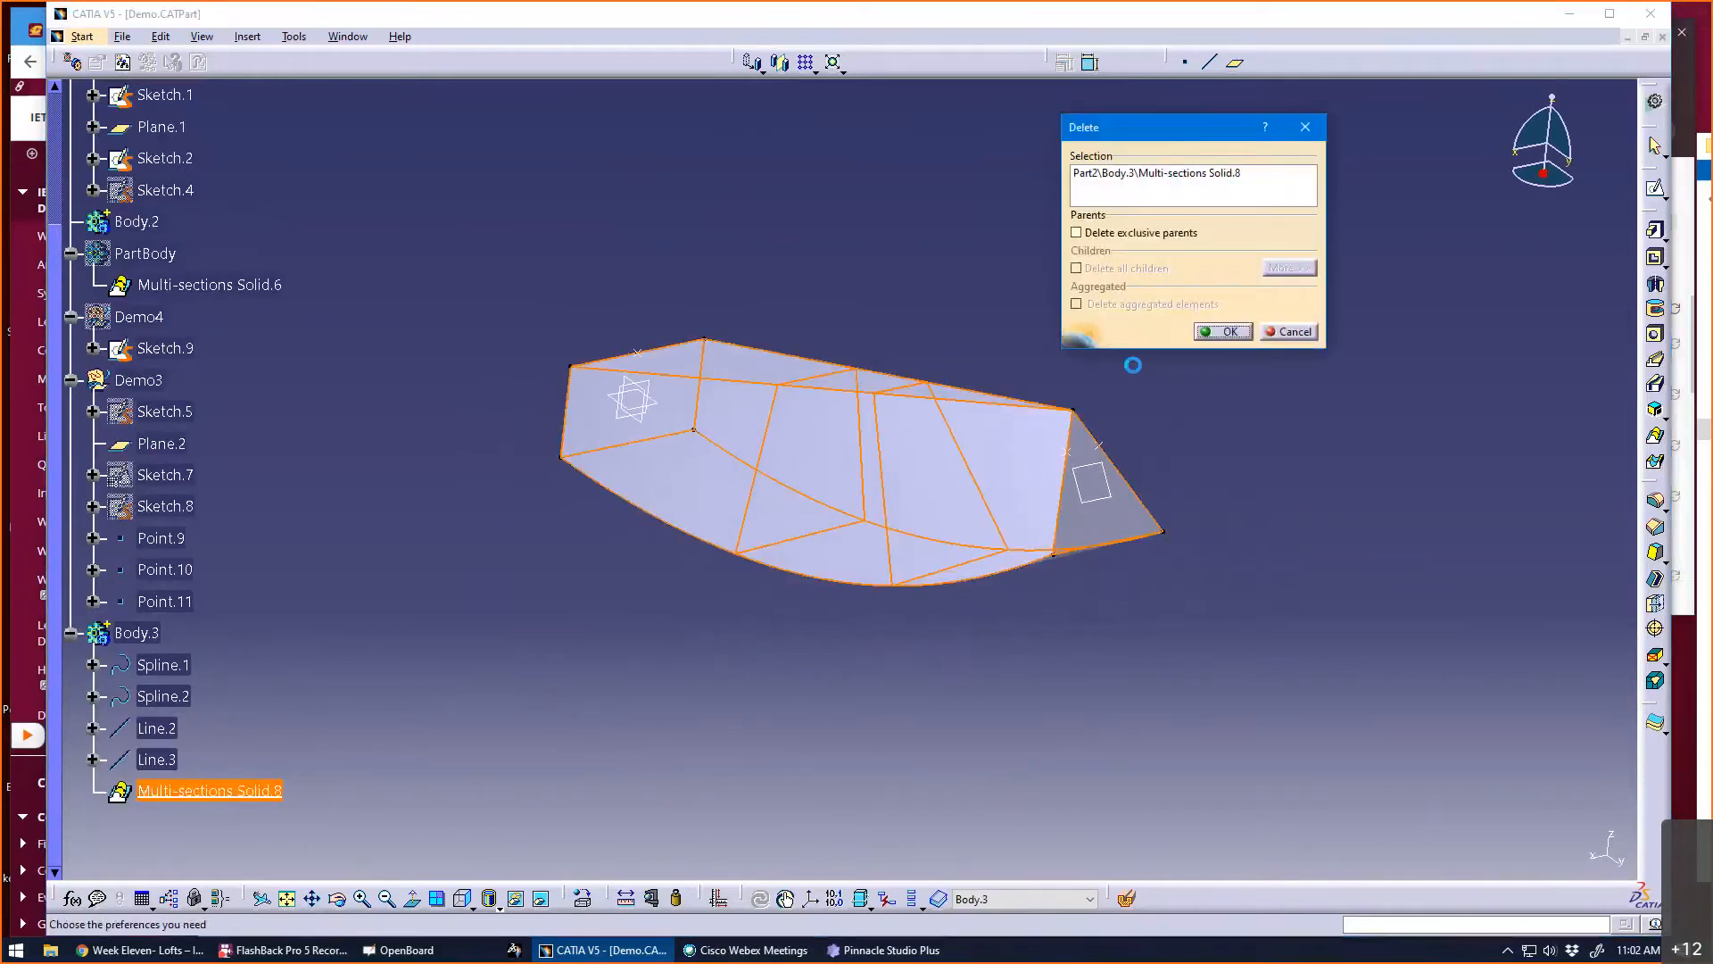
- Cut Spline.1, Spline.2, Line.2 and Line.3 from Body.3 and paste them into the Demo3 geometrical set
{"action": "left_click", "coordinate": [183, 668]}
{"action": "left_click", "coordinate": [156, 759], "text": "shift"}
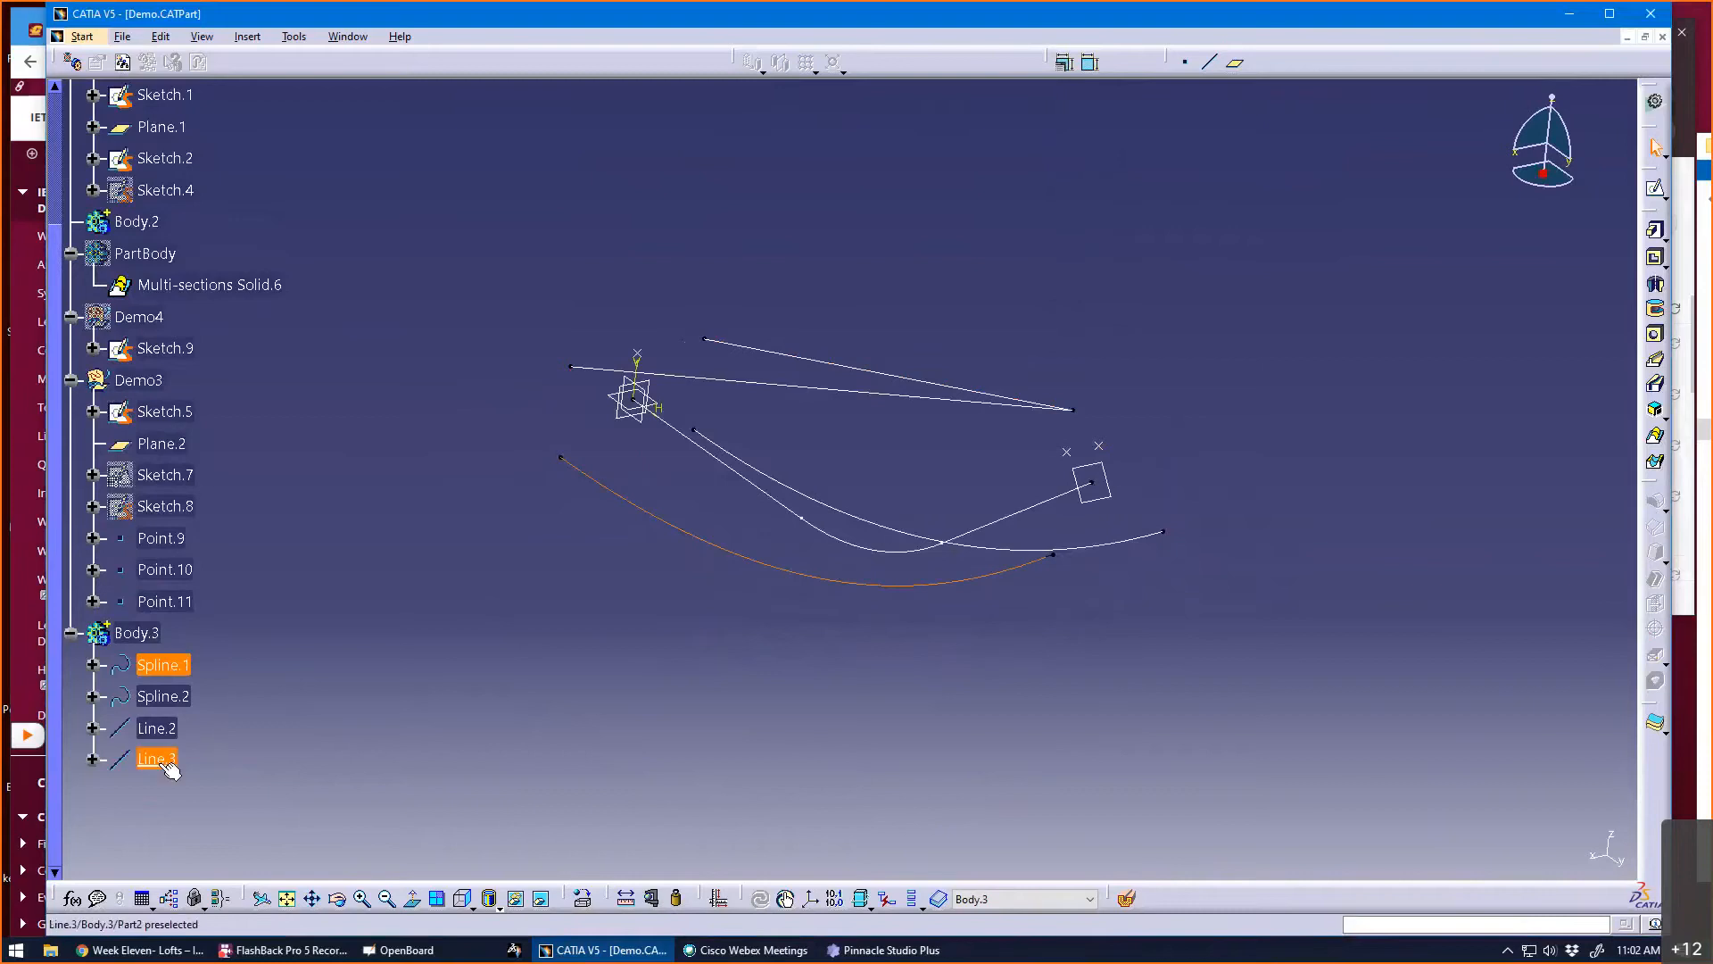
{"action": "key", "text": "Delete"}
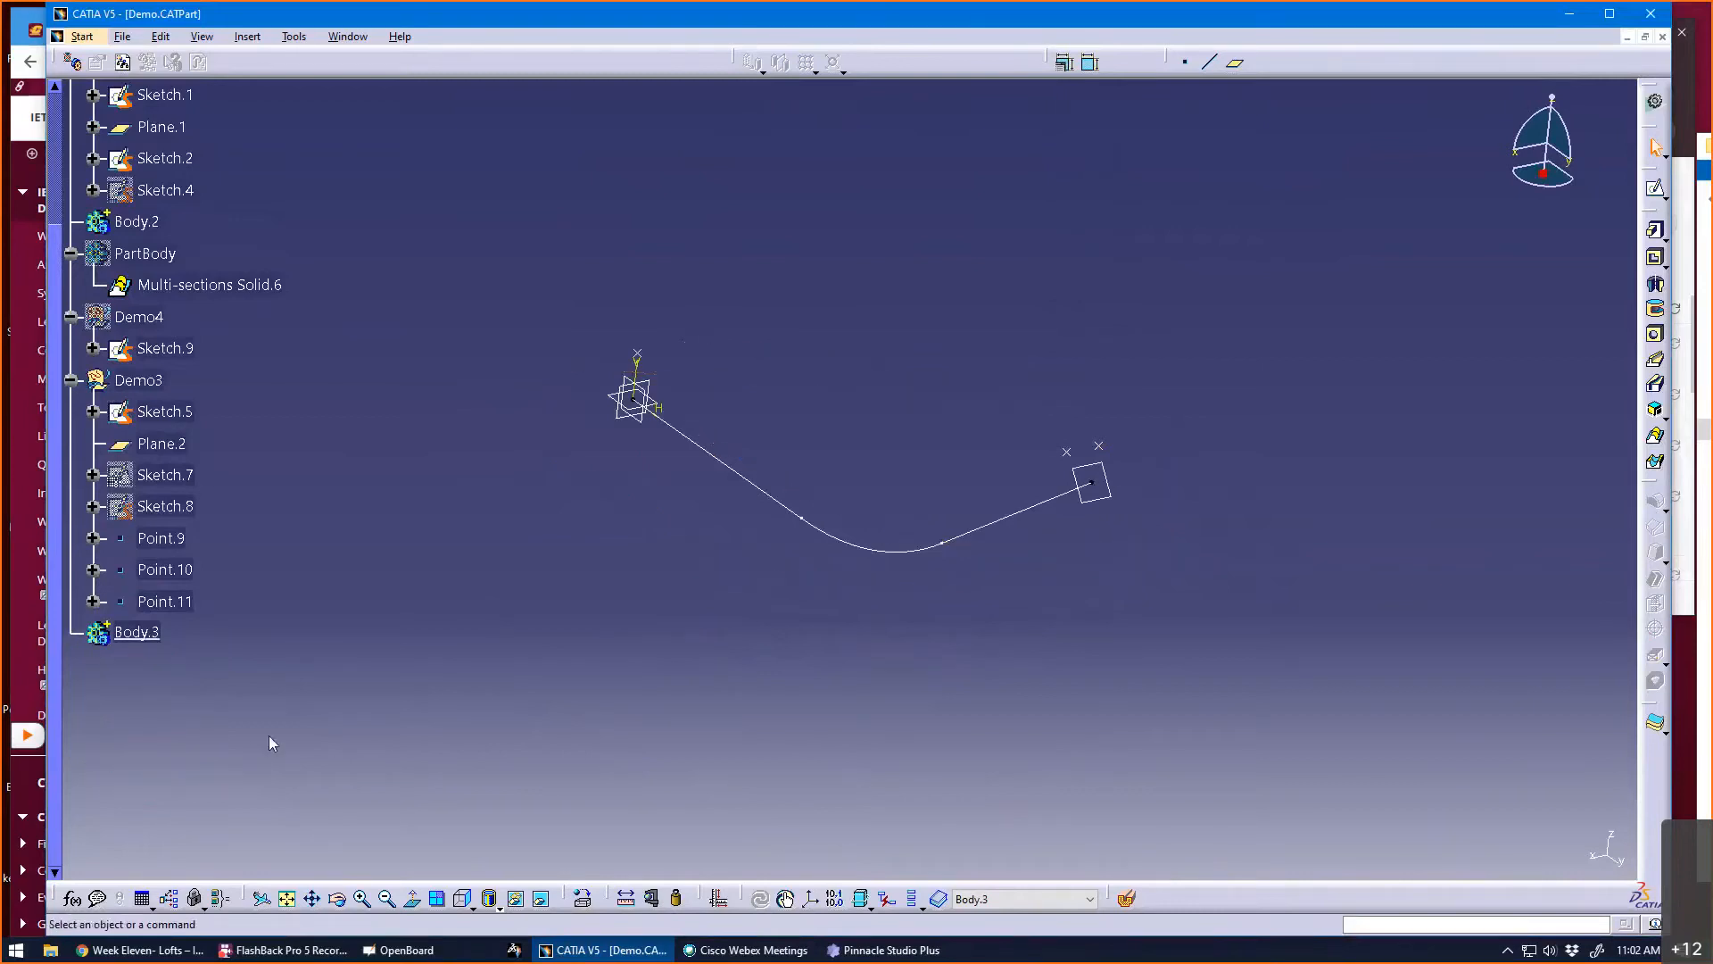
{"action": "right_click", "coordinate": [142, 381]}
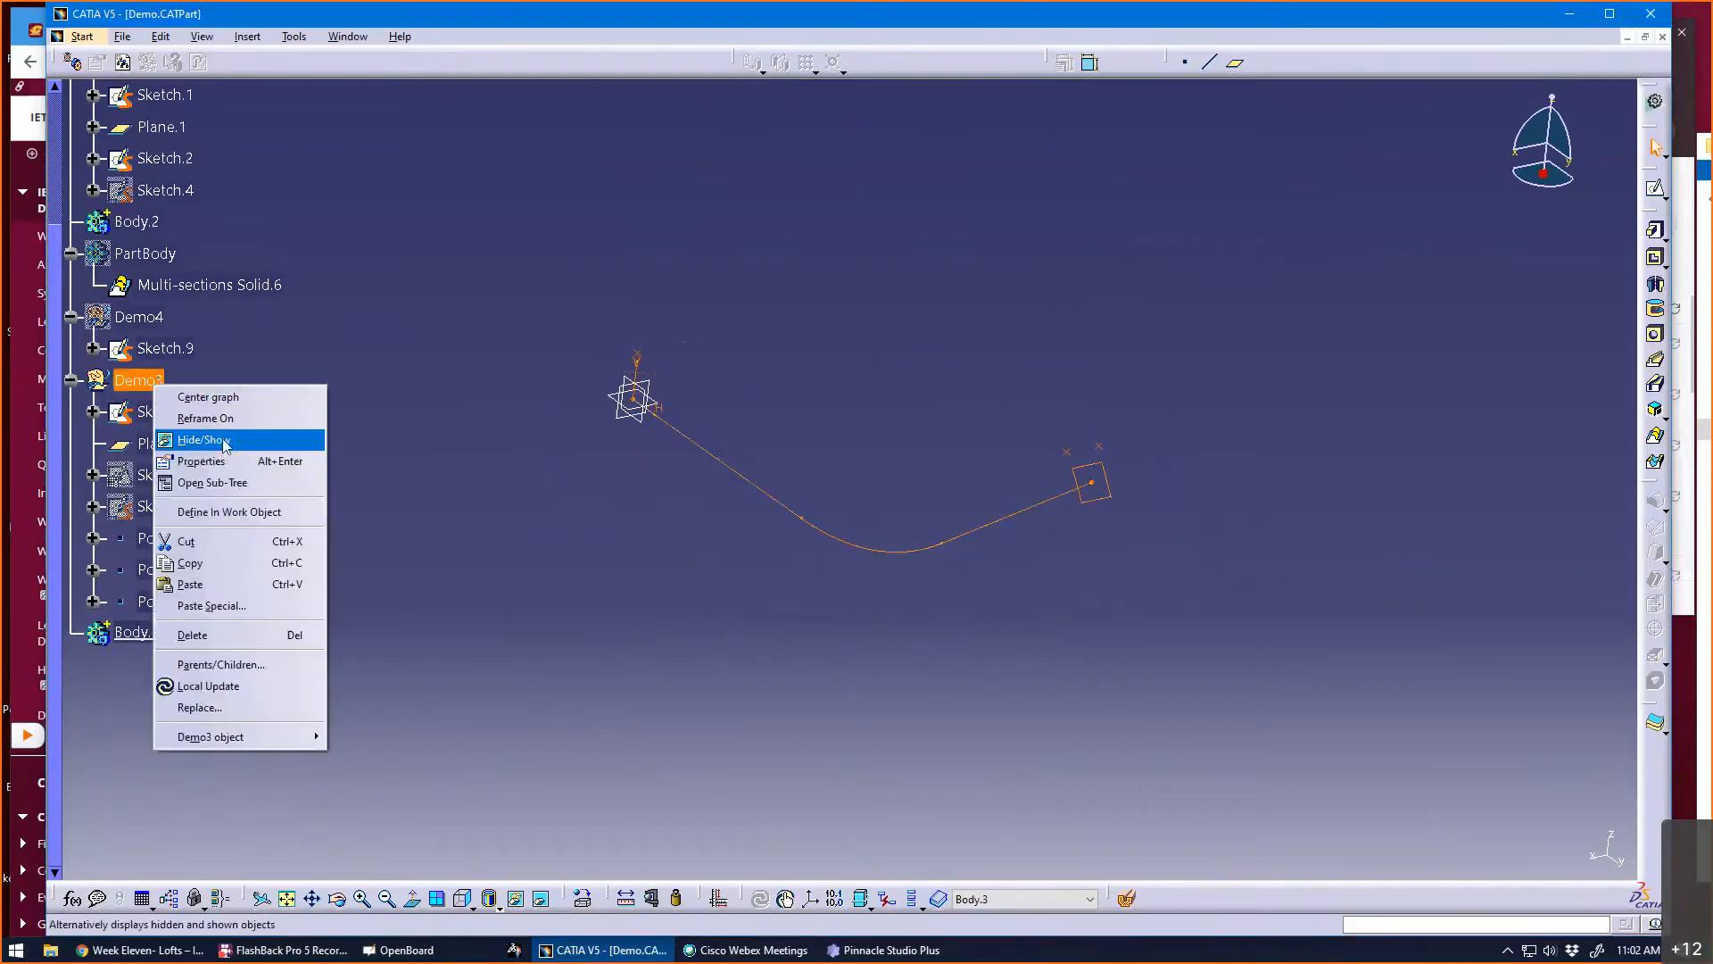
{"action": "left_click", "coordinate": [254, 605]}
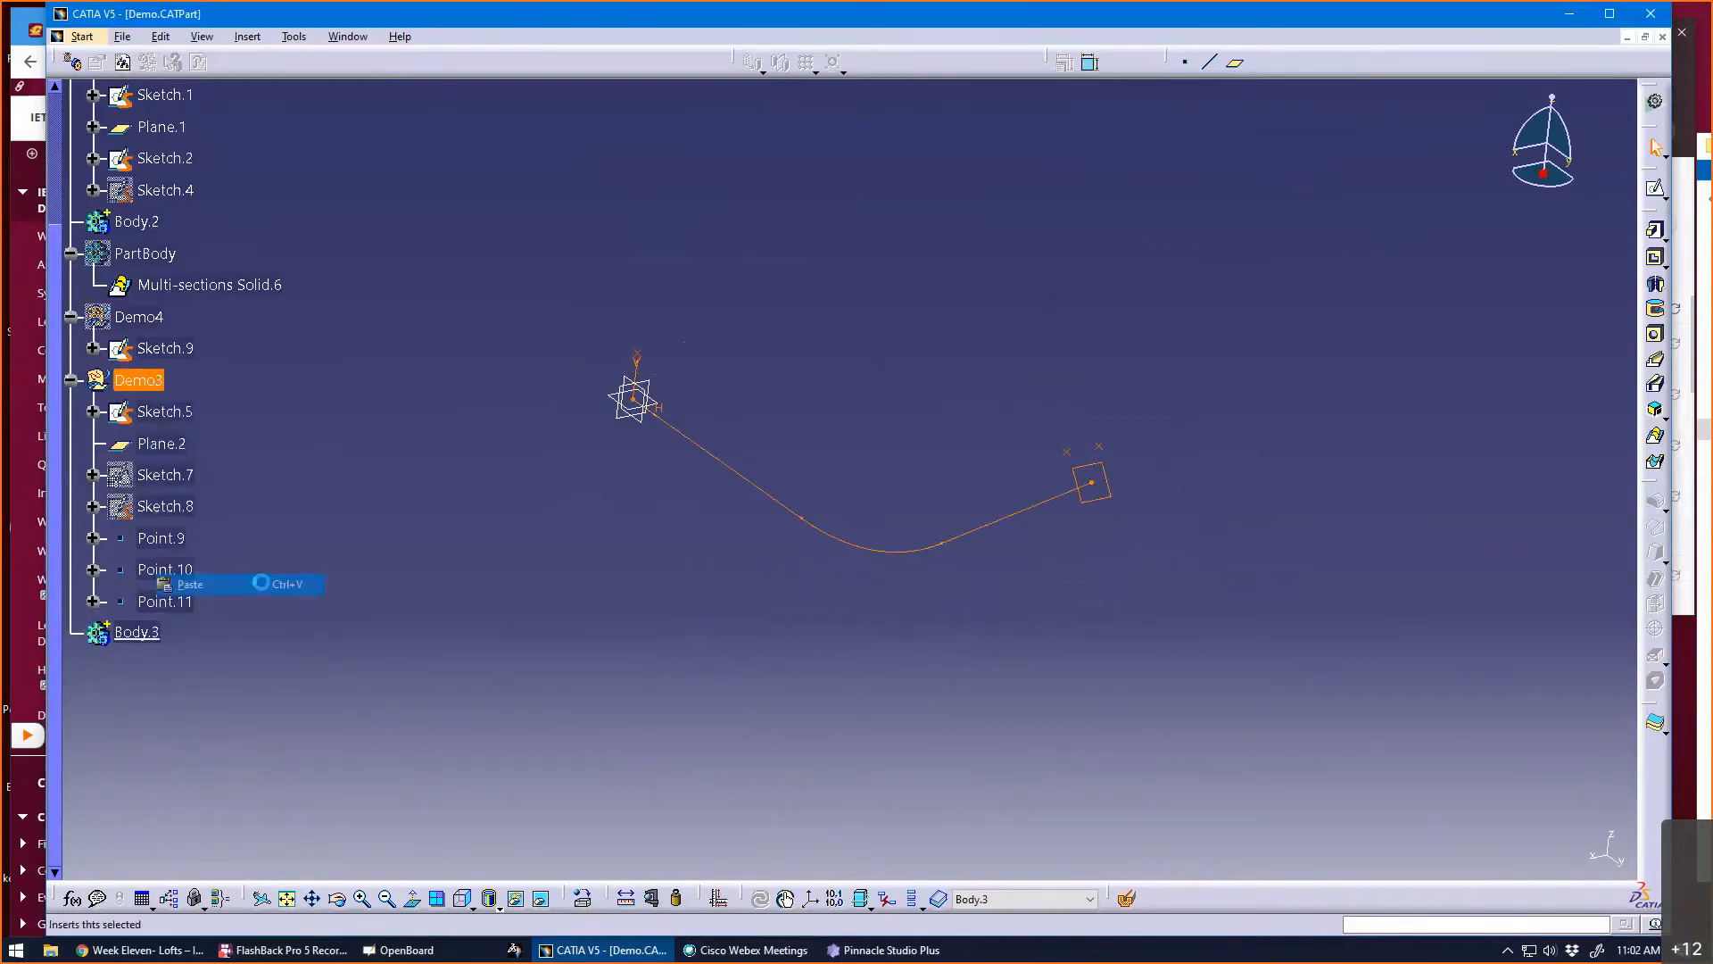
{"action": "middle_click_drag", "start_coordinate": [640, 645], "coordinate": [687, 603]}
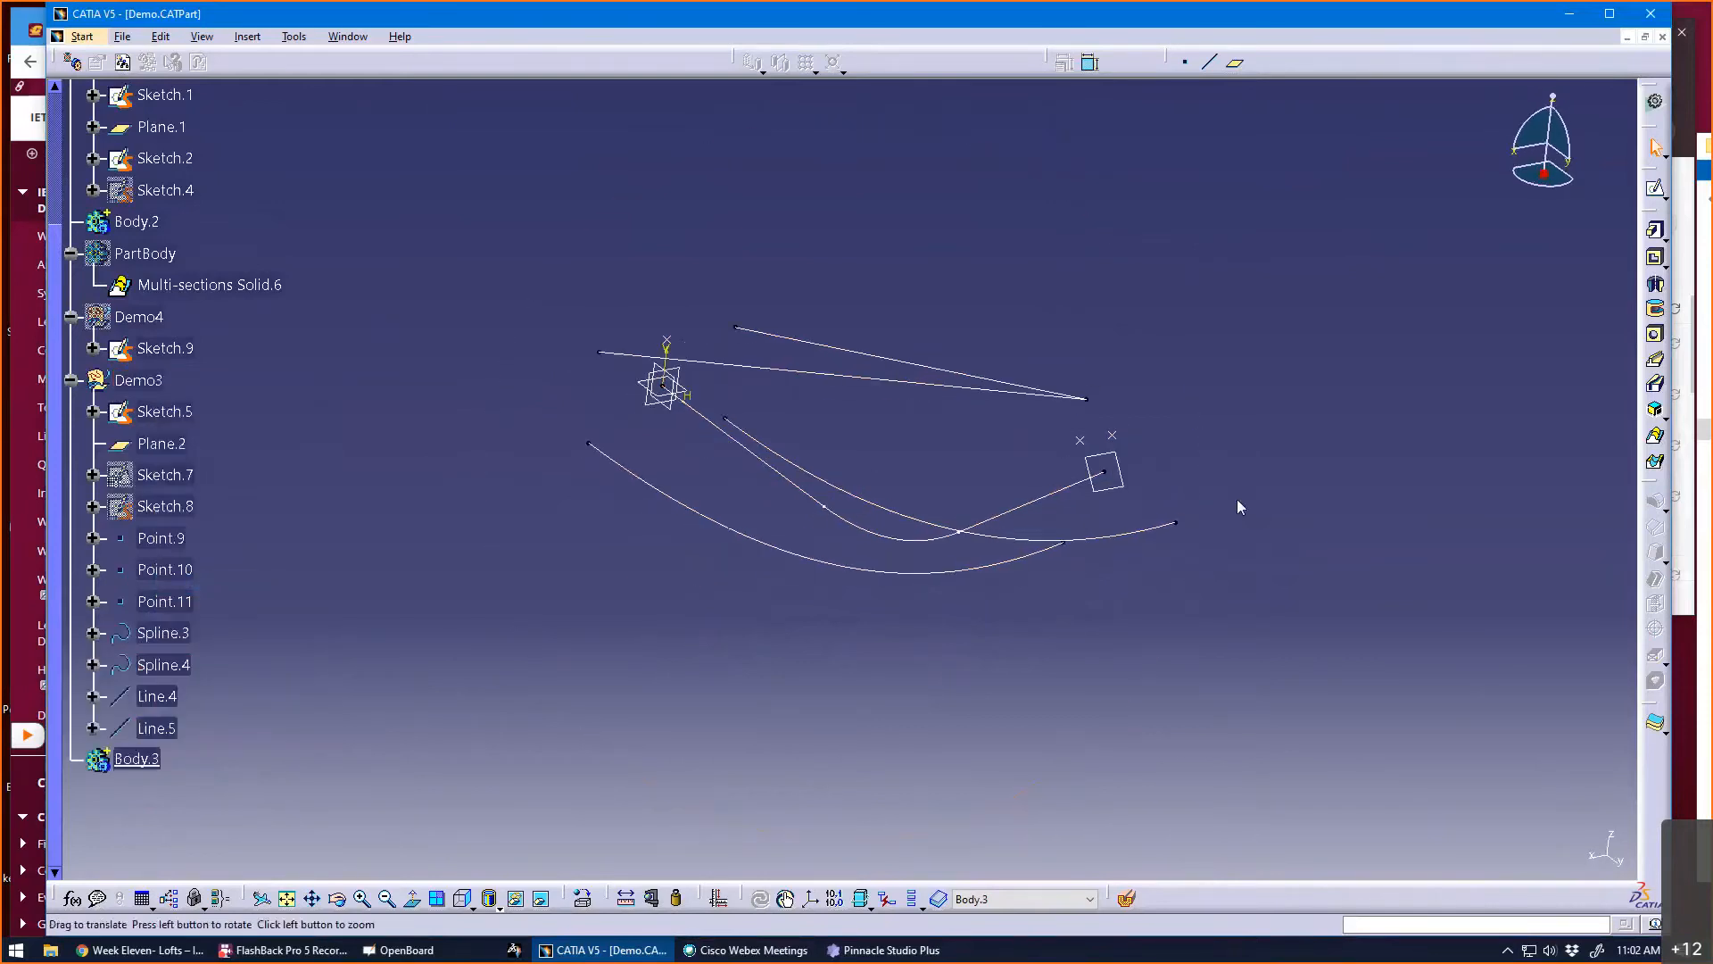
- Show the hidden section sketches Sketch.7 and Sketch.8 in Demo3
{"action": "left_click", "coordinate": [1655, 434]}
{"action": "left_click", "coordinate": [1389, 450]}
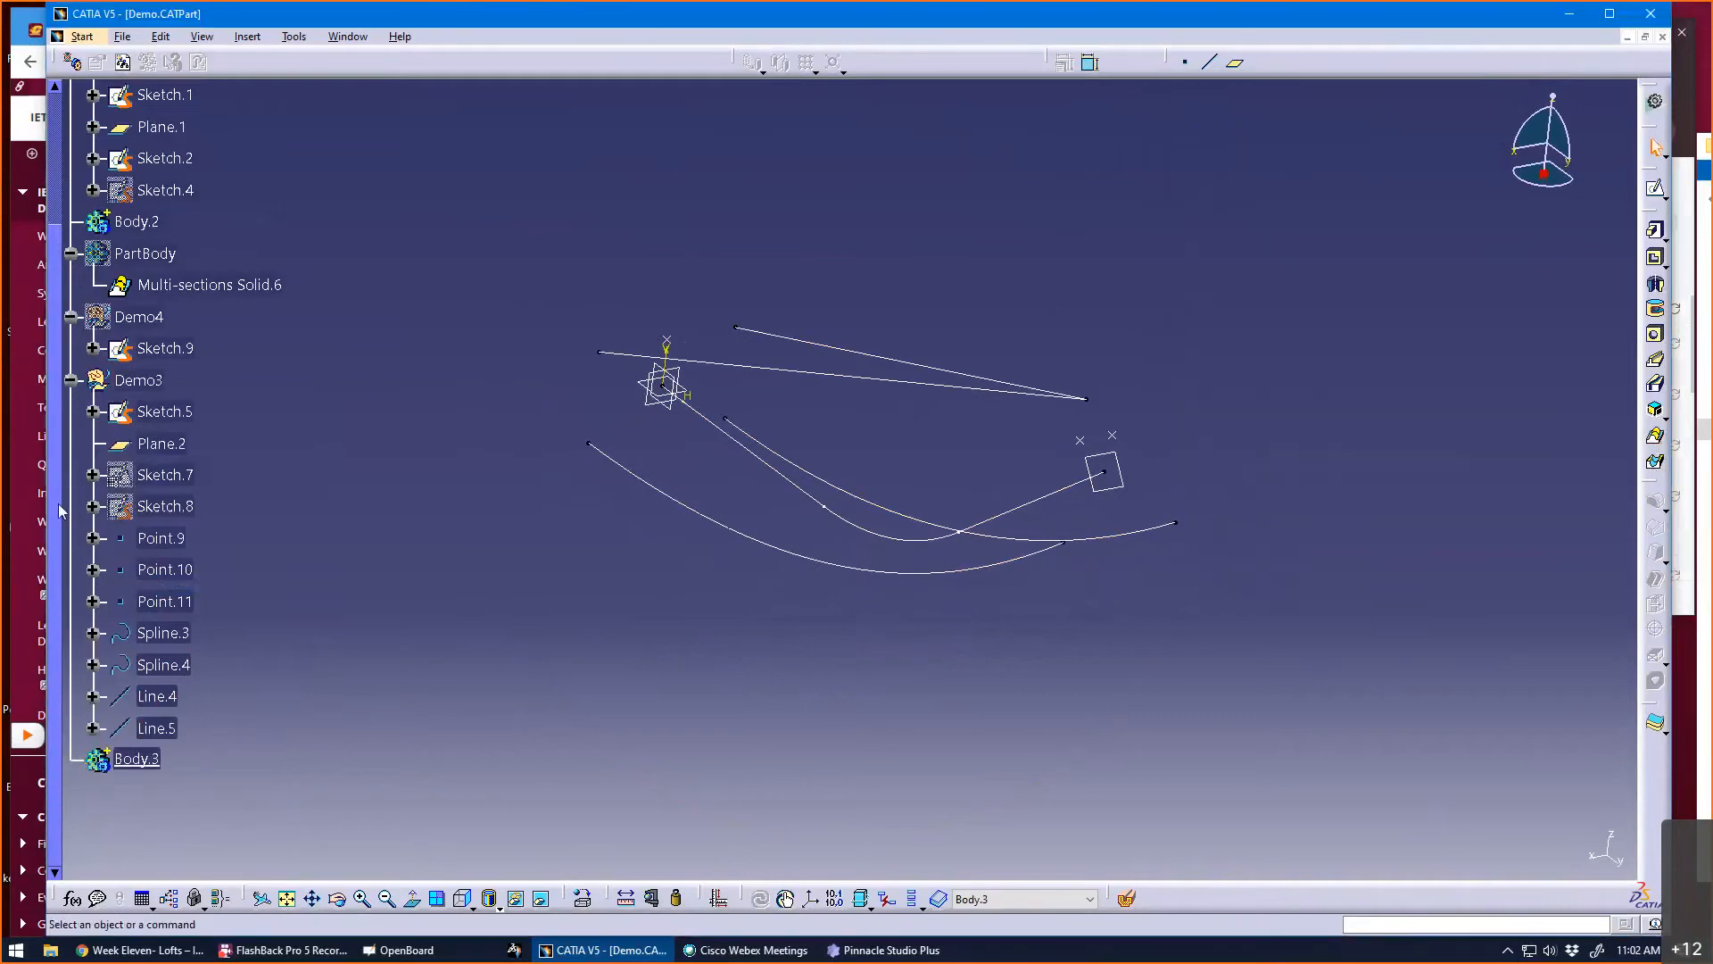
{"action": "left_click", "coordinate": [165, 506]}
{"action": "left_click", "coordinate": [169, 477], "text": "ctrl"}
{"action": "right_click", "coordinate": [170, 482]}
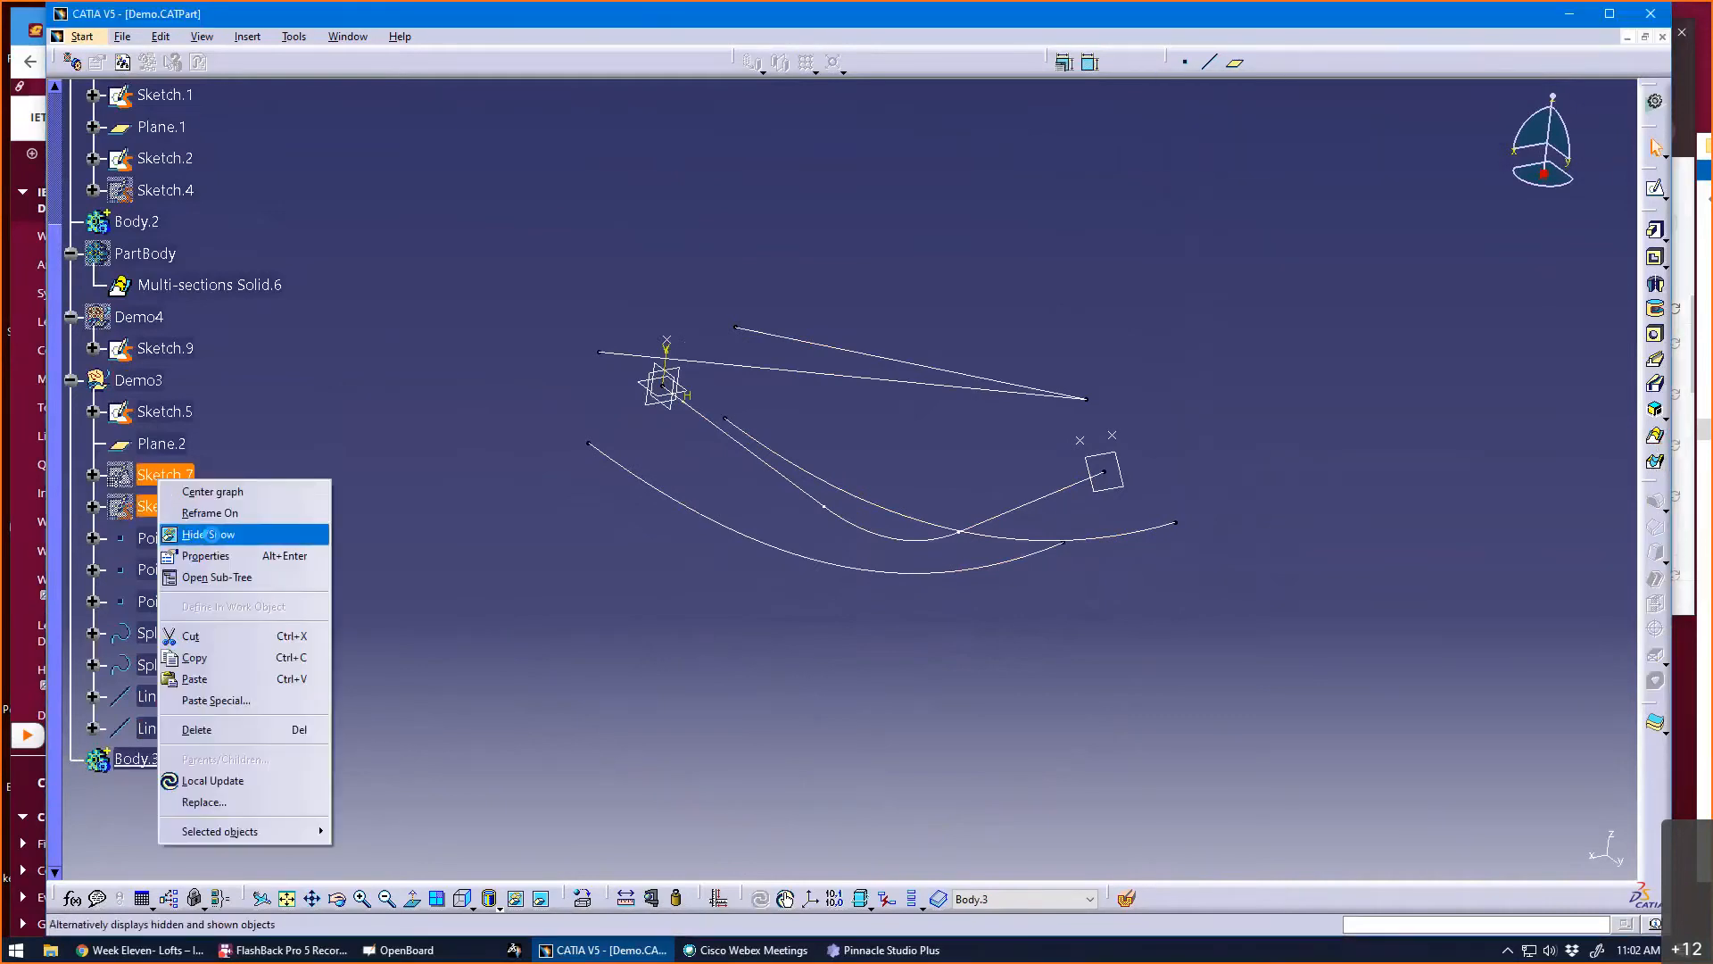
{"action": "left_click", "coordinate": [206, 532]}
- Start a new multi-sections solid with the rectangle Sketch.8 and the triangle Sketch.7 as its sections
{"action": "left_click", "coordinate": [1655, 435]}
{"action": "mouse_move", "coordinate": [810, 446]}
{"action": "middle_mouse_down"}
{"action": "mouse_move", "coordinate": [812, 471]}
{"action": "mouse_move", "coordinate": [734, 575]}
{"action": "mouse_move", "coordinate": [604, 547]}
{"action": "mouse_move", "coordinate": [566, 562]}
{"action": "mouse_move", "coordinate": [474, 456]}
{"action": "middle_mouse_up"}
{"action": "left_click", "coordinate": [509, 497]}
{"action": "scroll", "coordinate": [566, 562], "scroll_direction": "up", "scroll_amount": 1}
{"action": "left_click", "coordinate": [1119, 626]}
{"action": "mouse_move", "coordinate": [969, 718]}
{"action": "middle_mouse_down"}
{"action": "mouse_move", "coordinate": [1079, 724]}
{"action": "mouse_move", "coordinate": [612, 631]}
{"action": "mouse_move", "coordinate": [627, 626]}
{"action": "middle_mouse_up"}
- Add Spline.3, Spline.4, Line.4 and Line.5 as guides of the multi-sections solid and preview the shape
{"action": "left_click", "coordinate": [1196, 252]}
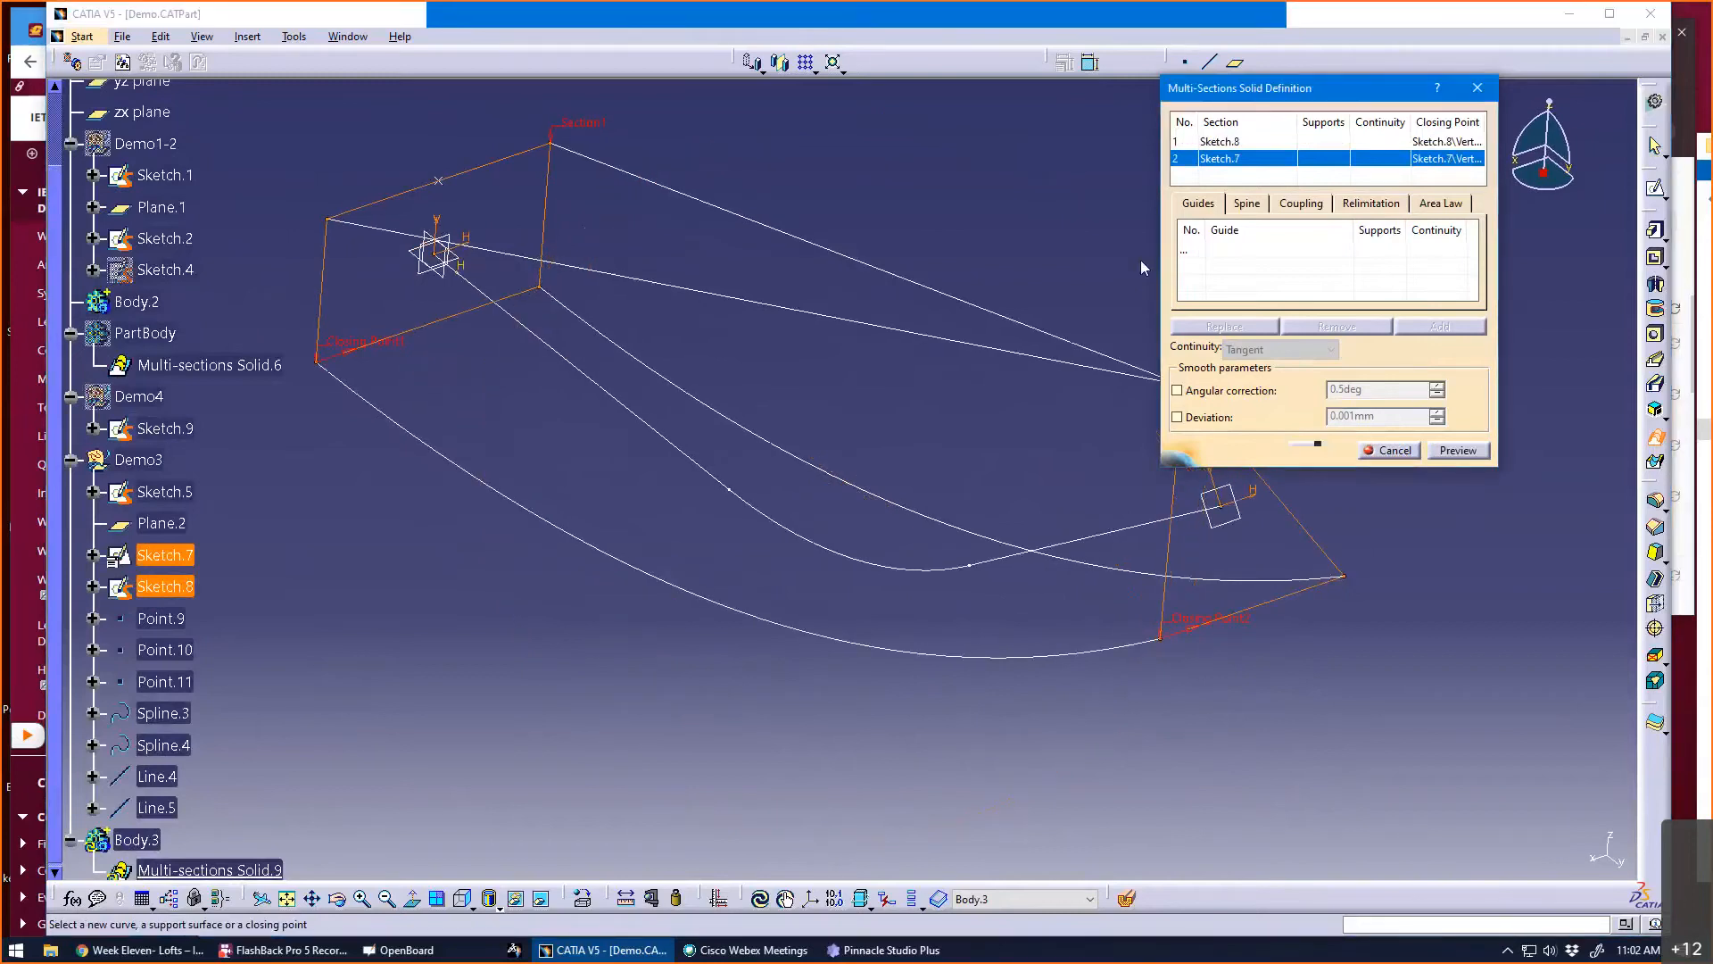
{"action": "left_click", "coordinate": [678, 586]}
{"action": "middle_click_drag", "start_coordinate": [751, 679], "coordinate": [720, 671]}
{"action": "left_click", "coordinate": [917, 526]}
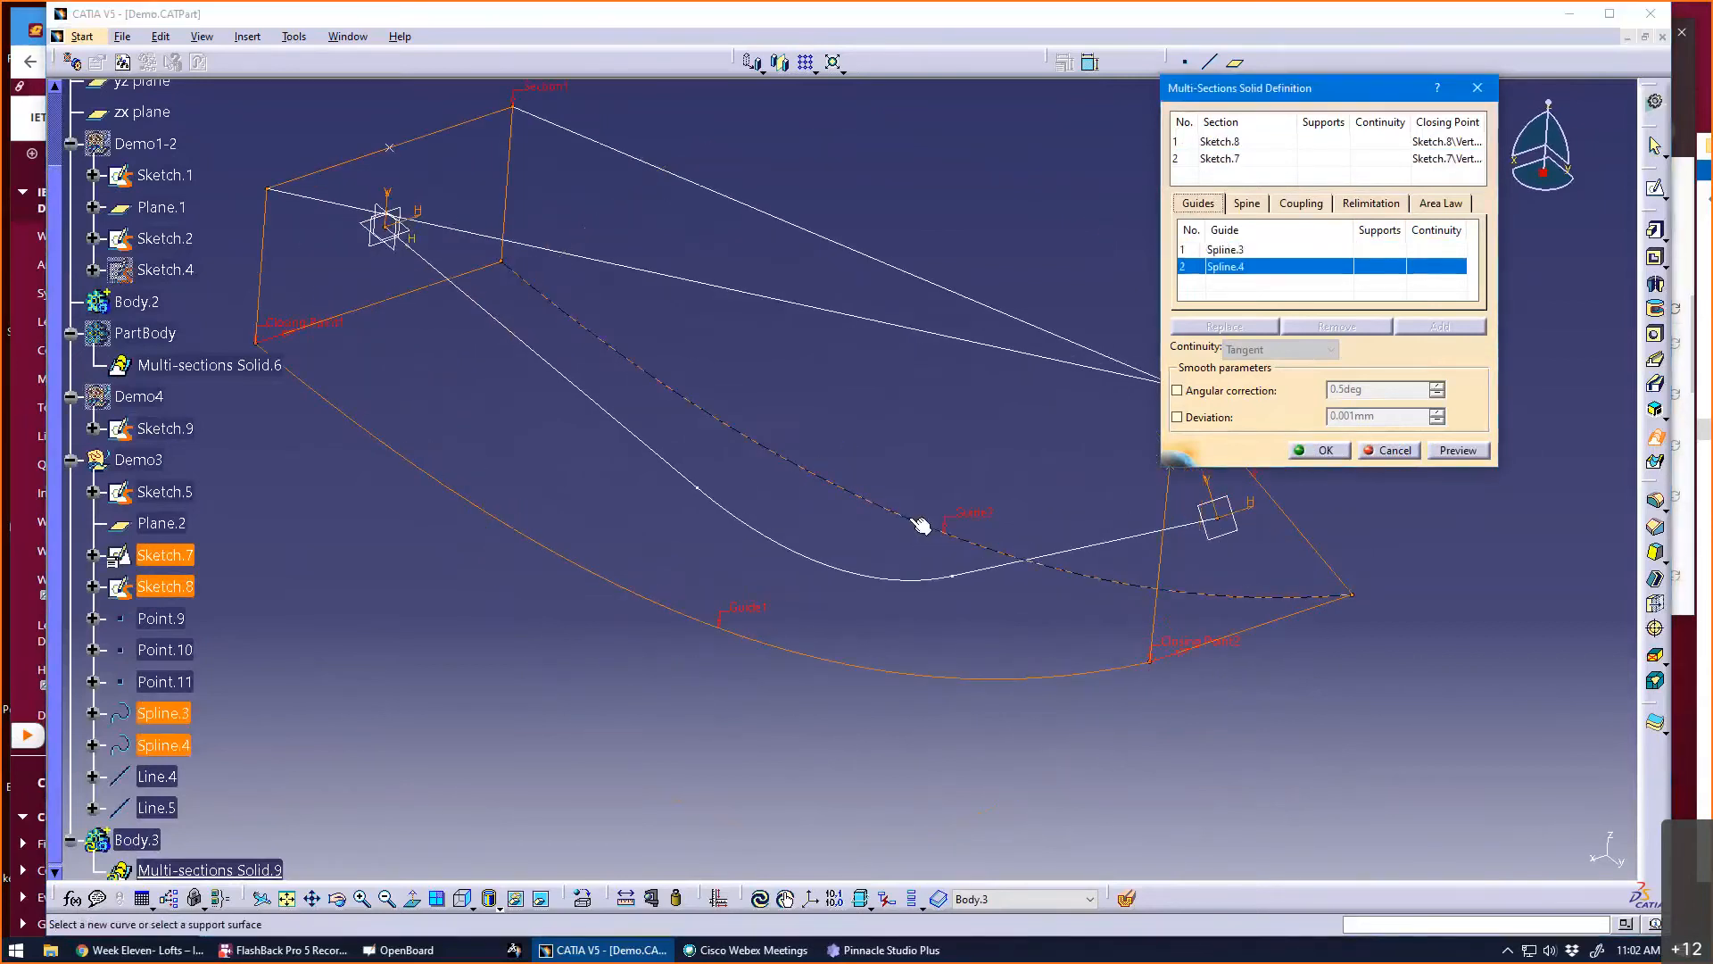
{"action": "left_click", "coordinate": [888, 270]}
{"action": "left_click", "coordinate": [862, 319]}
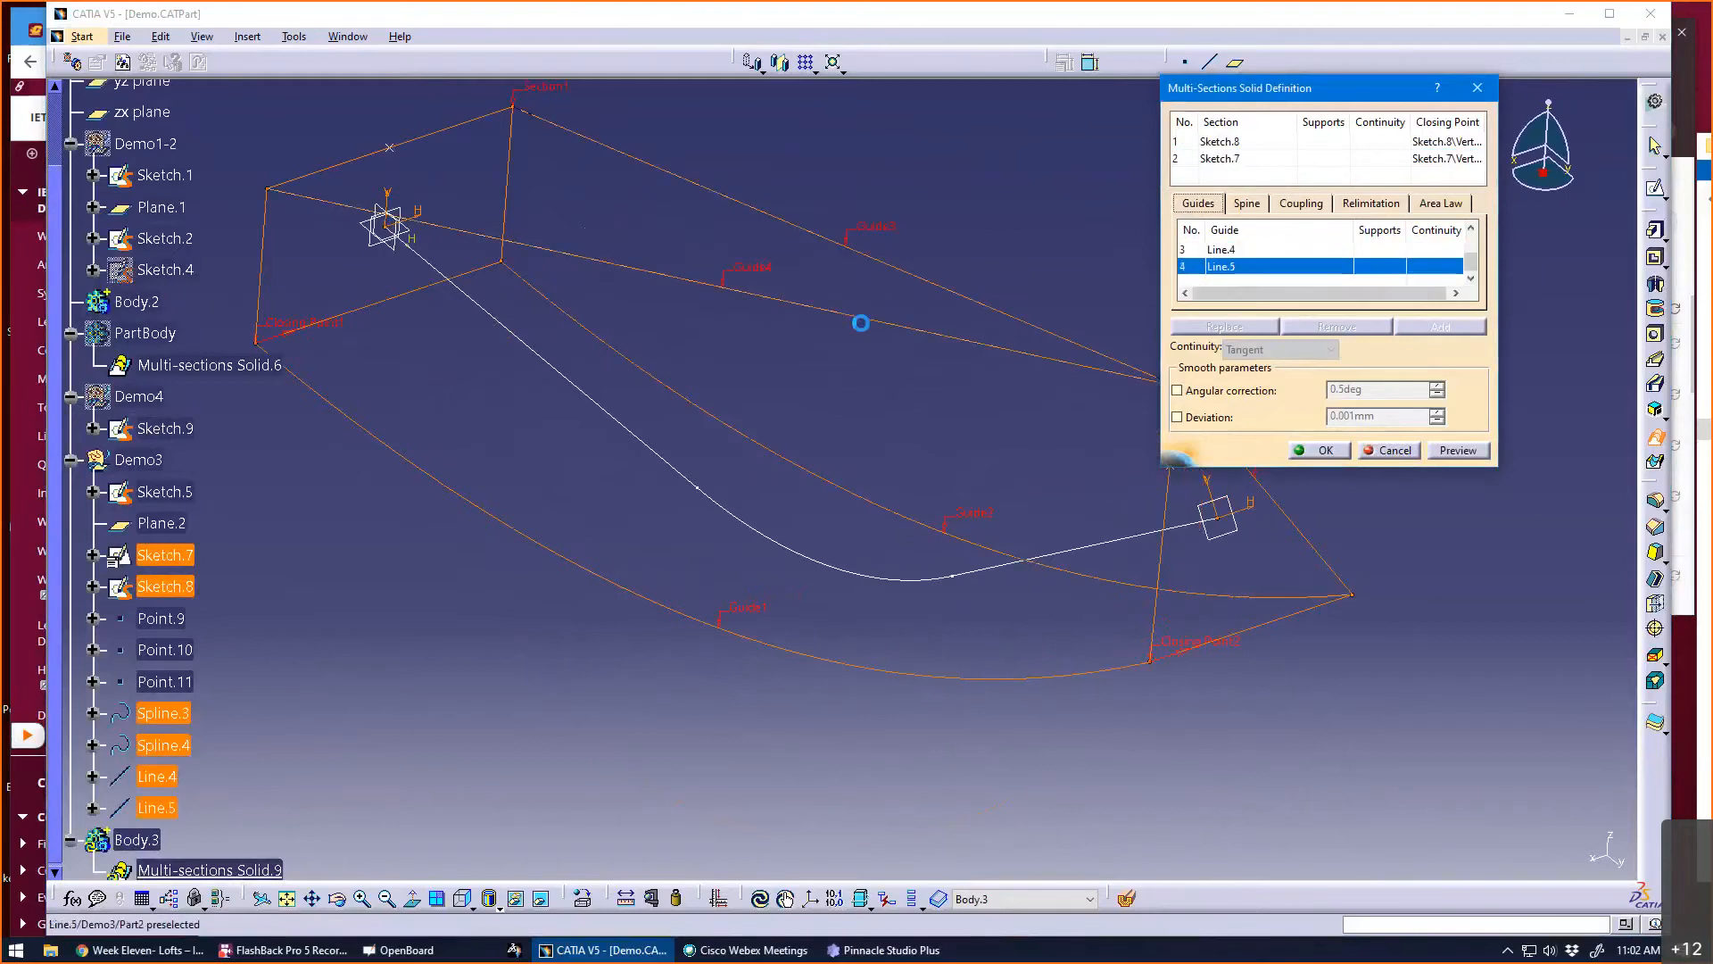
{"action": "left_click", "coordinate": [1446, 451]}
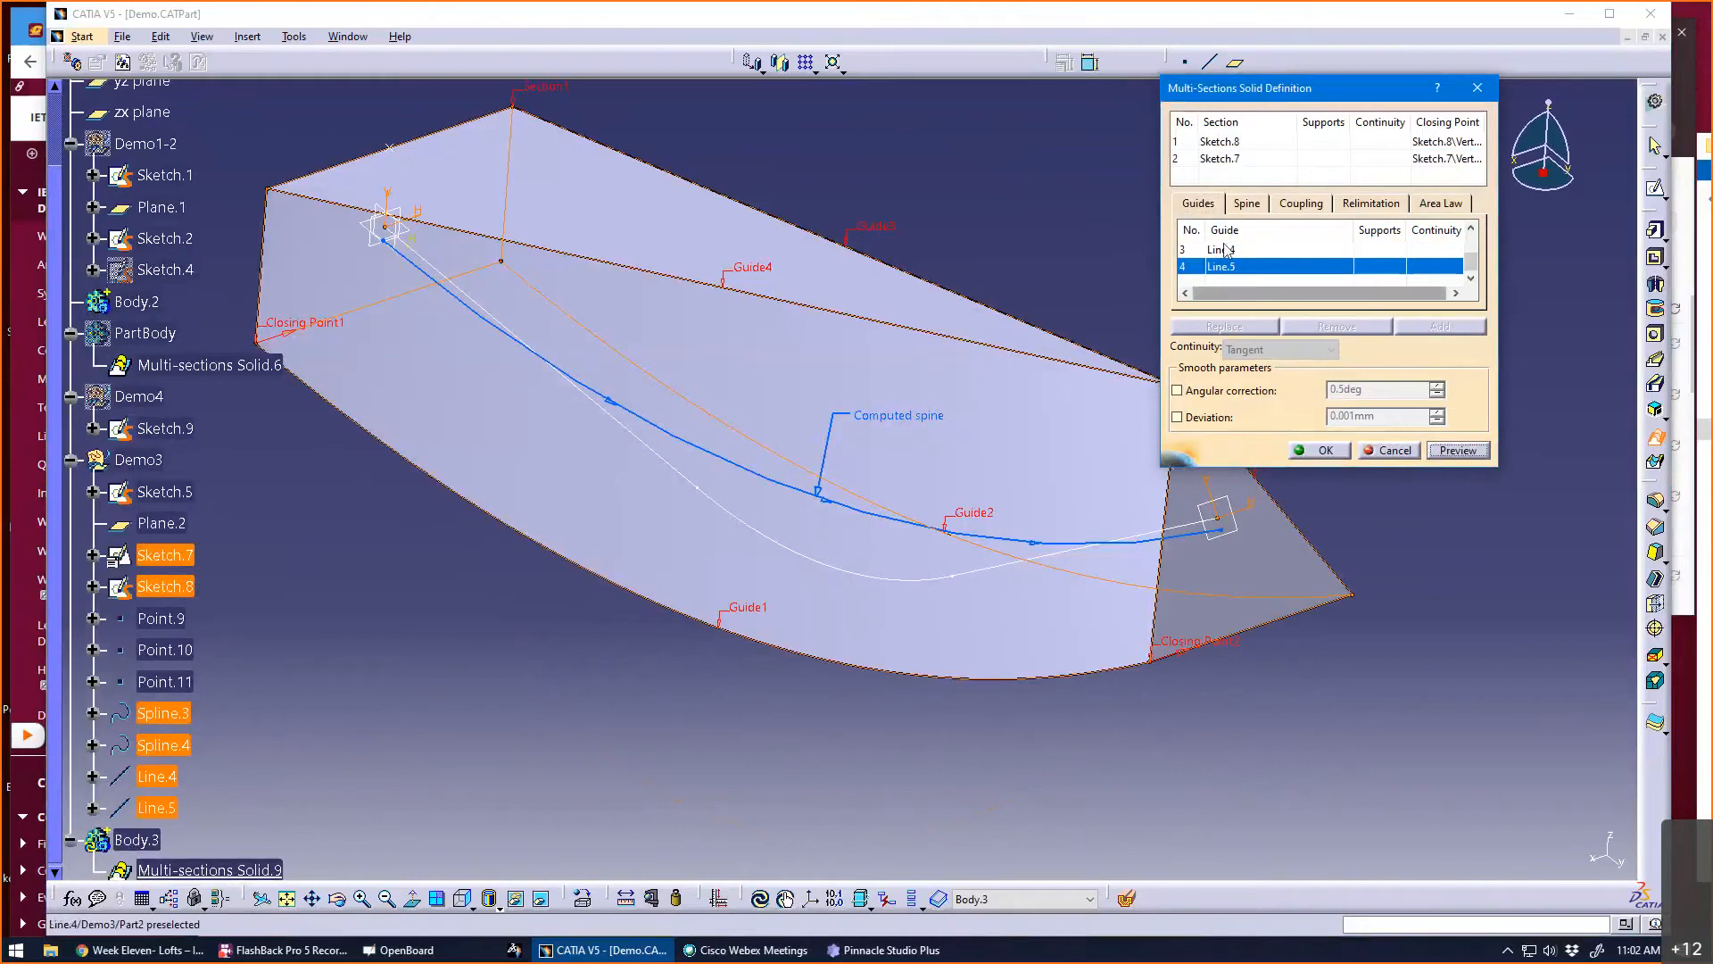
- Use the Sketch.5 curve as the spine in place of the computed one and create the solid
{"action": "left_click", "coordinate": [1246, 203]}
{"action": "left_click", "coordinate": [1258, 251]}
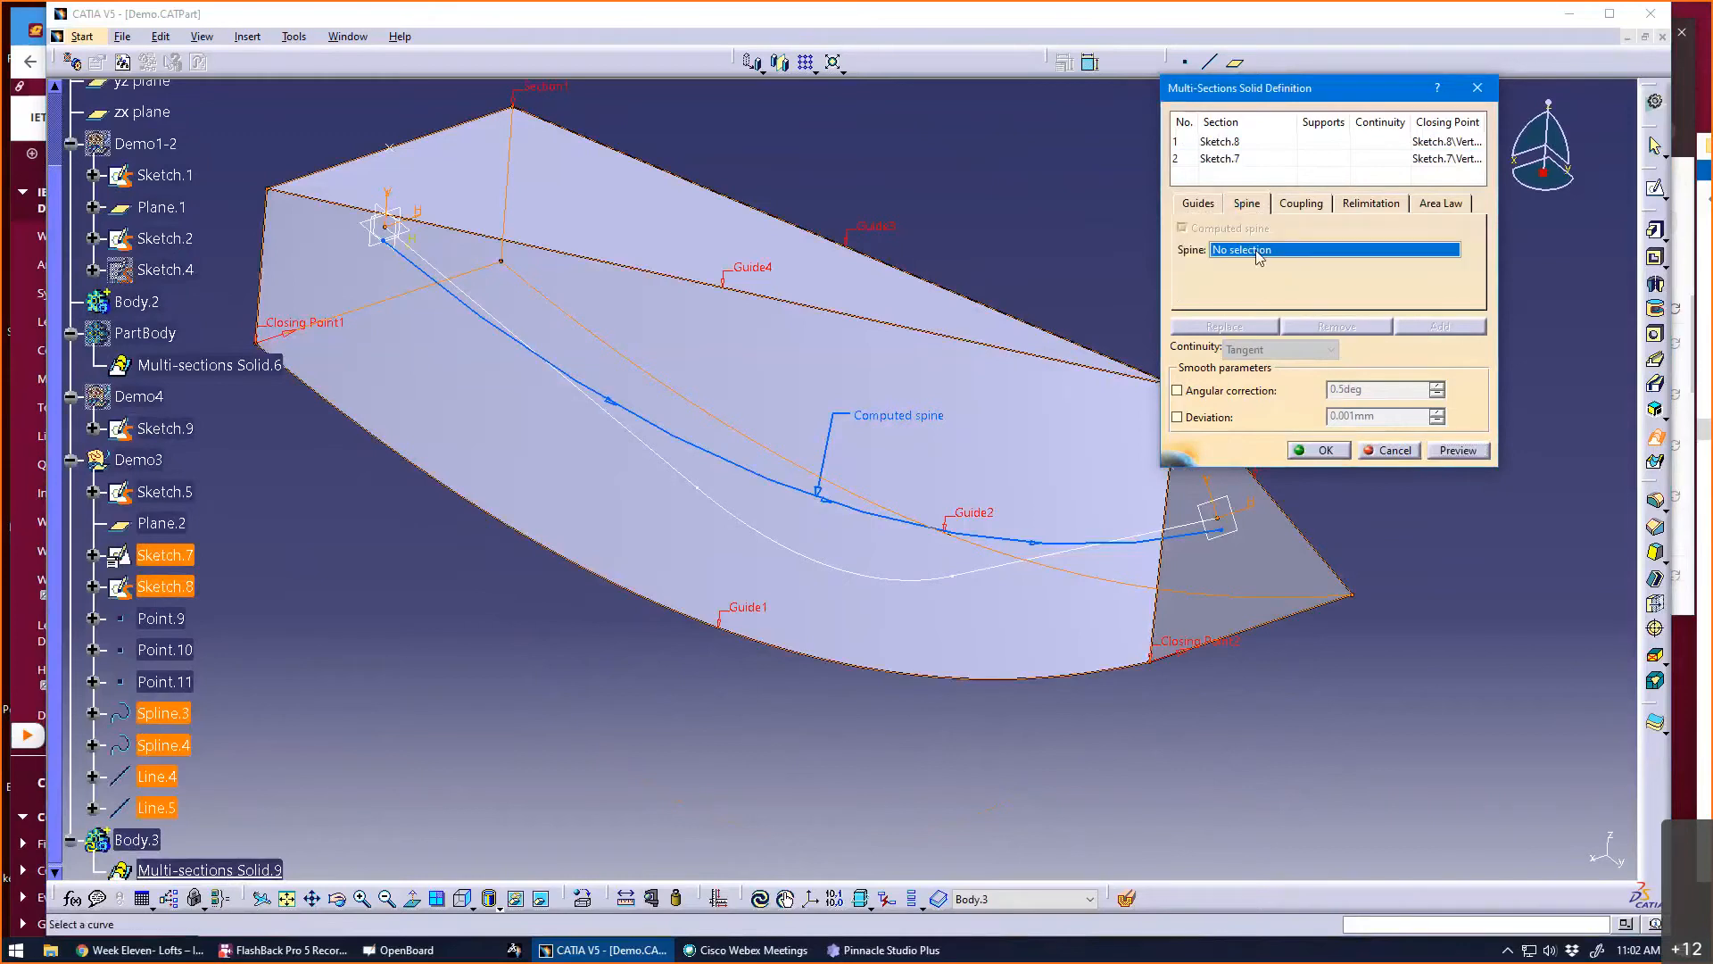
{"action": "left_click", "coordinate": [882, 575]}
{"action": "left_click", "coordinate": [1307, 452]}
- Show the hidden guide curves Spline.3, Spline.4, Line.4 and Line.5 in Demo3
{"action": "middle_click_drag", "start_coordinate": [830, 657], "coordinate": [530, 674]}
{"action": "scroll", "coordinate": [400, 675], "scroll_direction": "down", "scroll_amount": 3}
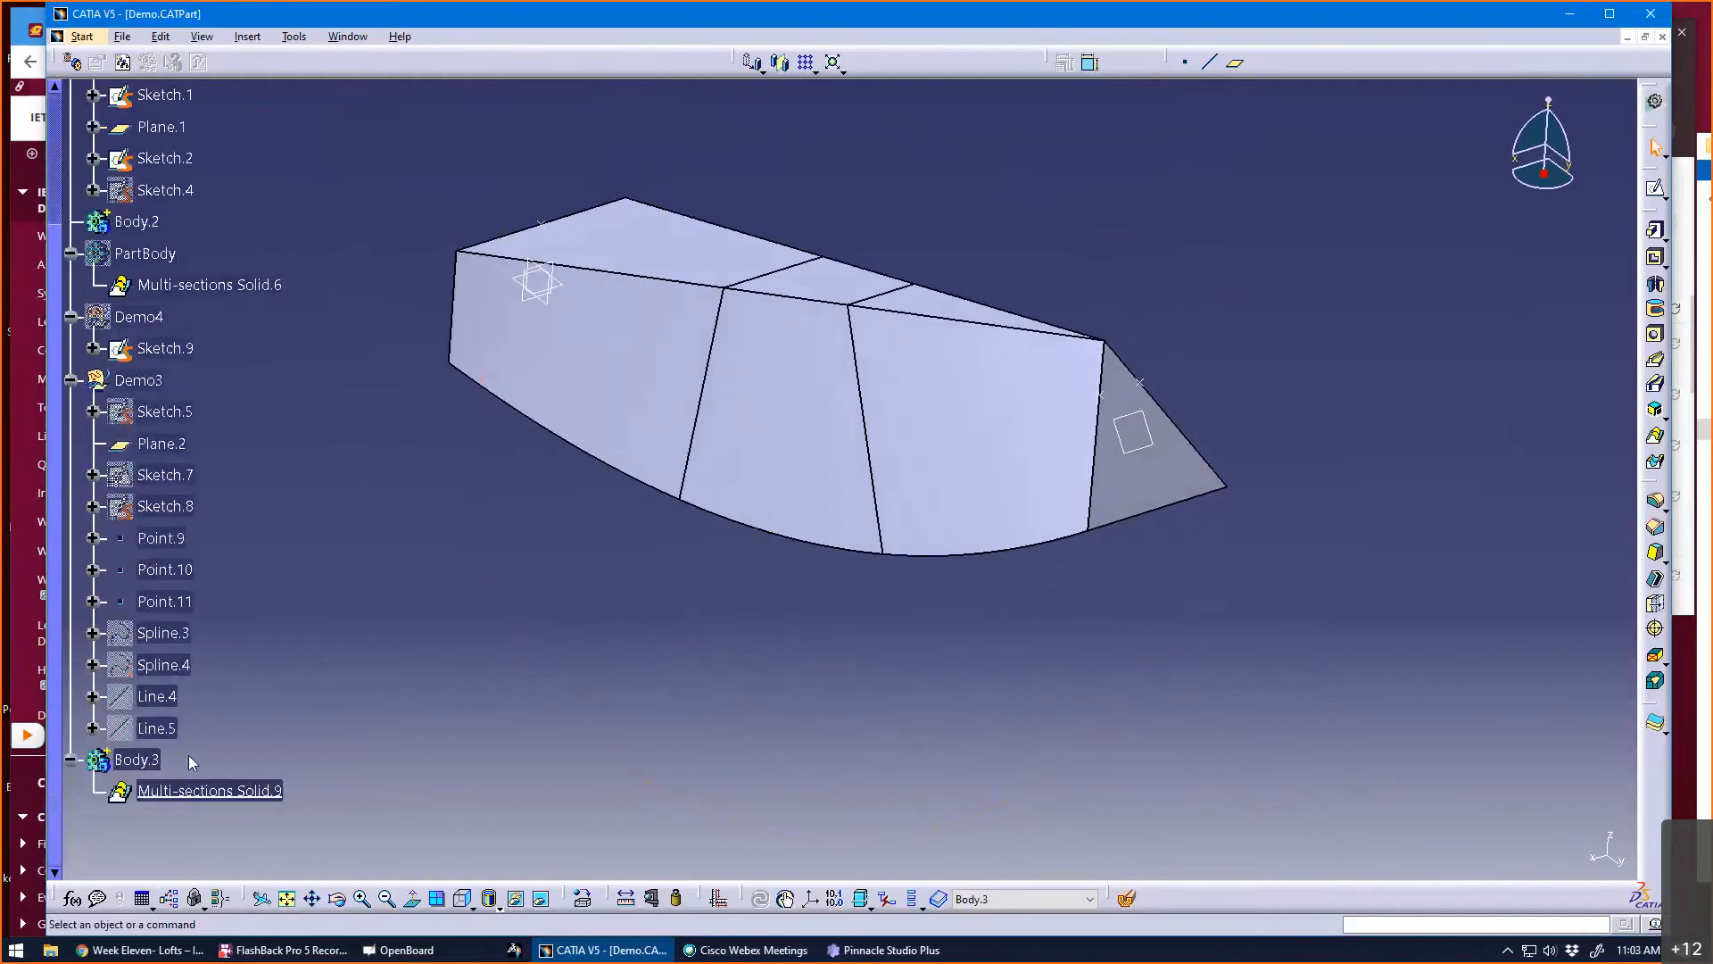
{"action": "left_click", "coordinate": [157, 728]}
{"action": "left_click", "coordinate": [163, 665], "text": "ctrl"}
{"action": "left_click", "coordinate": [168, 636], "text": "ctrl"}
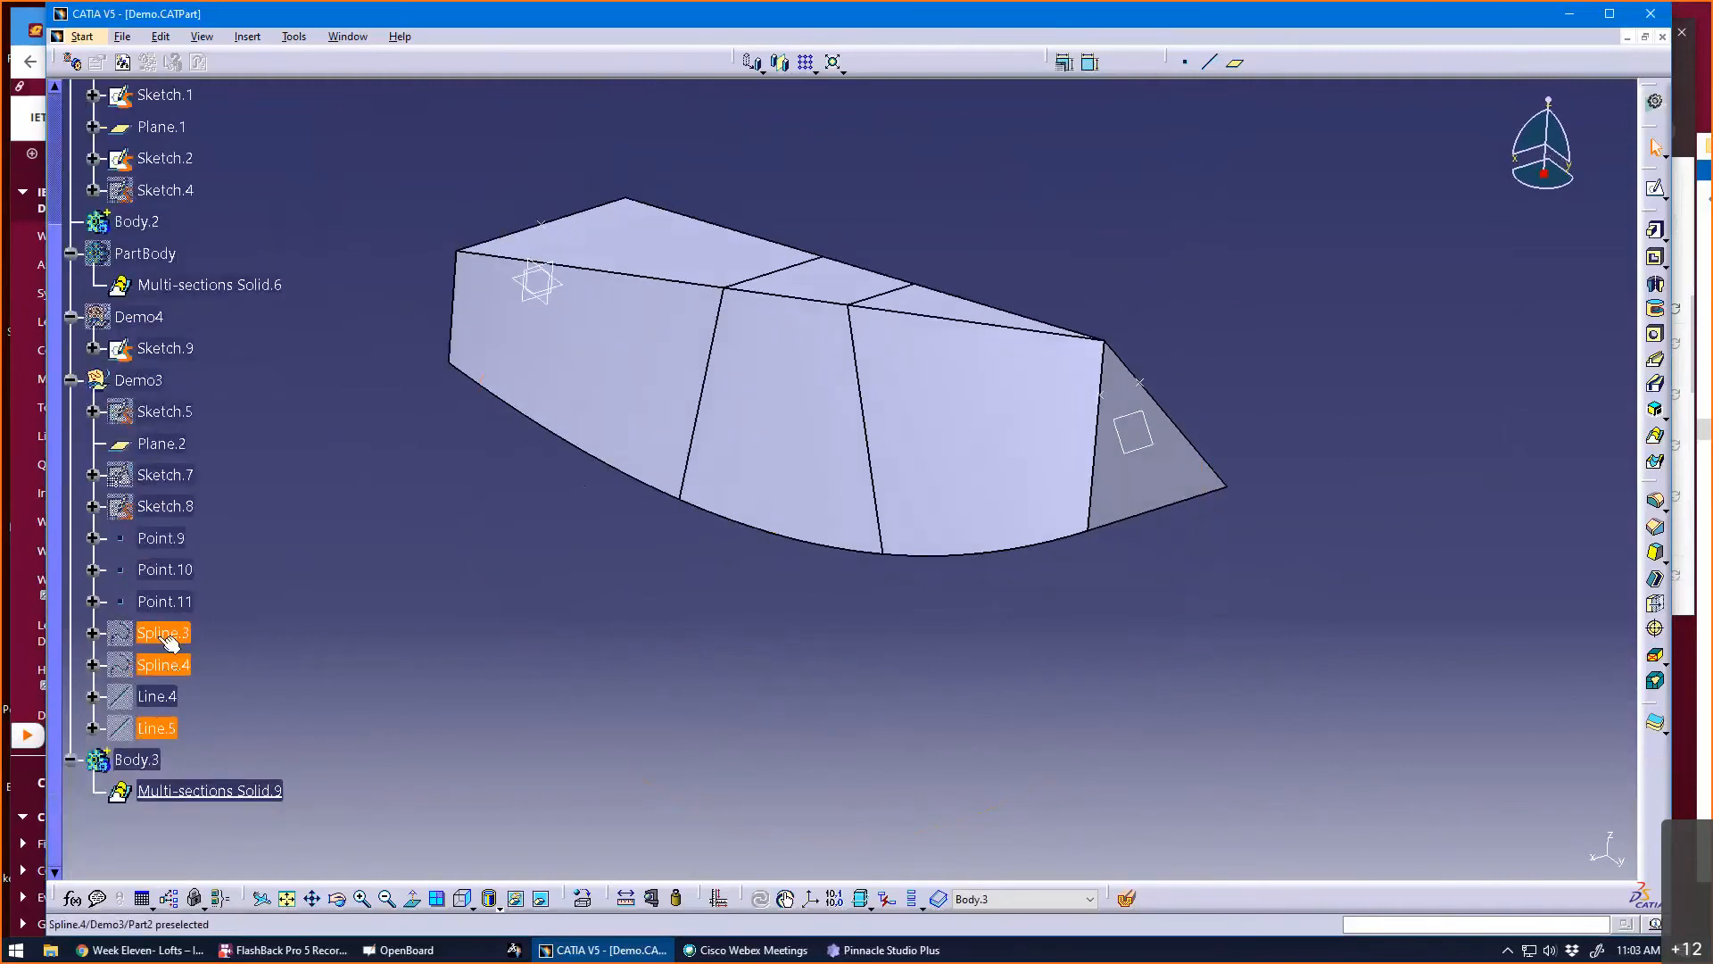
{"action": "left_click", "coordinate": [157, 695], "text": "ctrl"}
{"action": "right_click", "coordinate": [163, 661]}
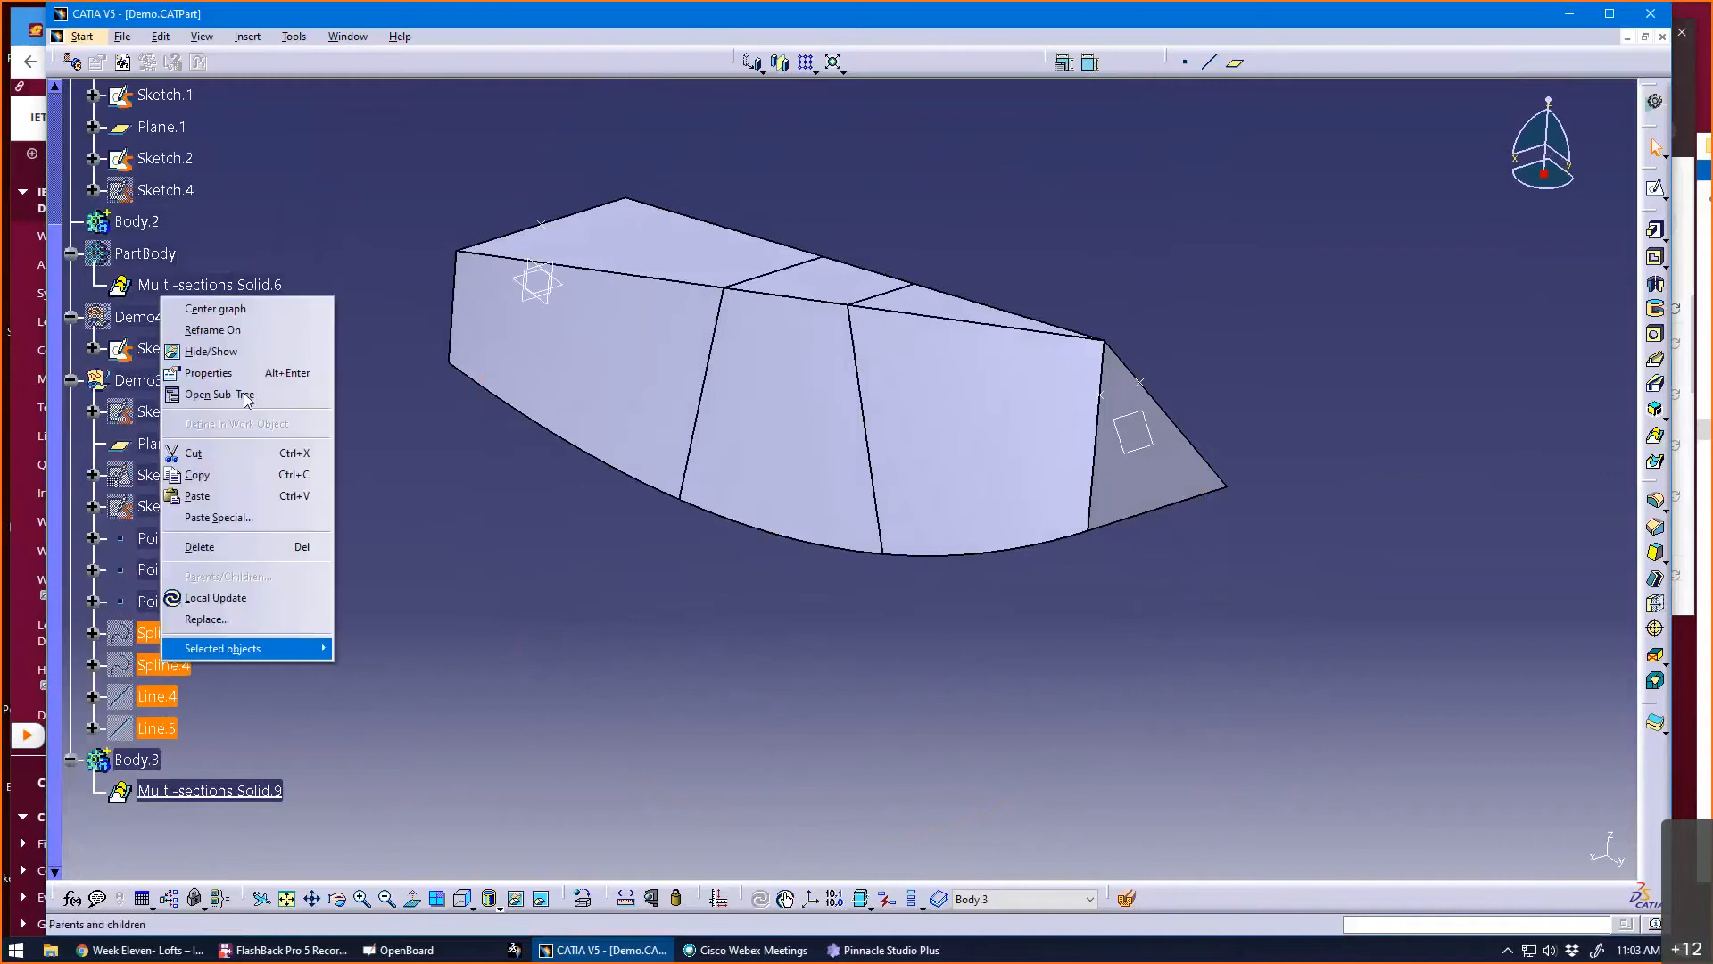
{"action": "left_click", "coordinate": [212, 350]}
- Set the tangent tension at Spline.3's second point, on Sketch.7, to 1.6
{"action": "middle_click_drag", "start_coordinate": [533, 618], "coordinate": [587, 600]}
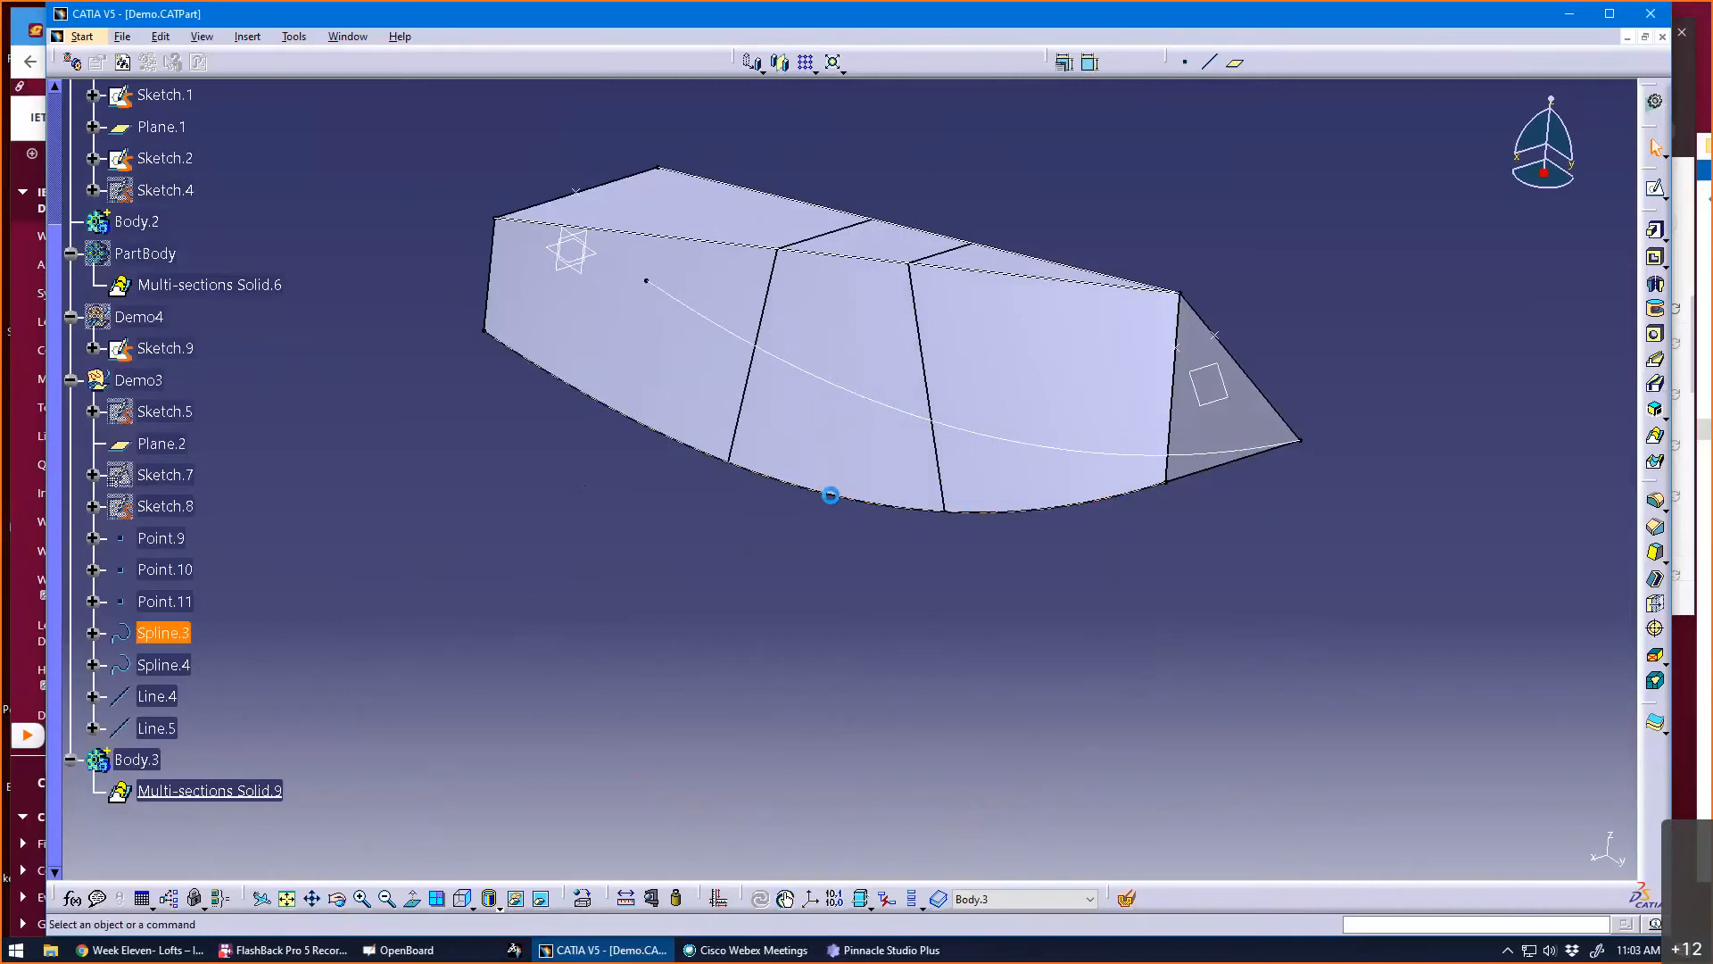
{"action": "double_click", "coordinate": [830, 494]}
{"action": "middle_click_drag", "start_coordinate": [798, 575], "coordinate": [730, 630]}
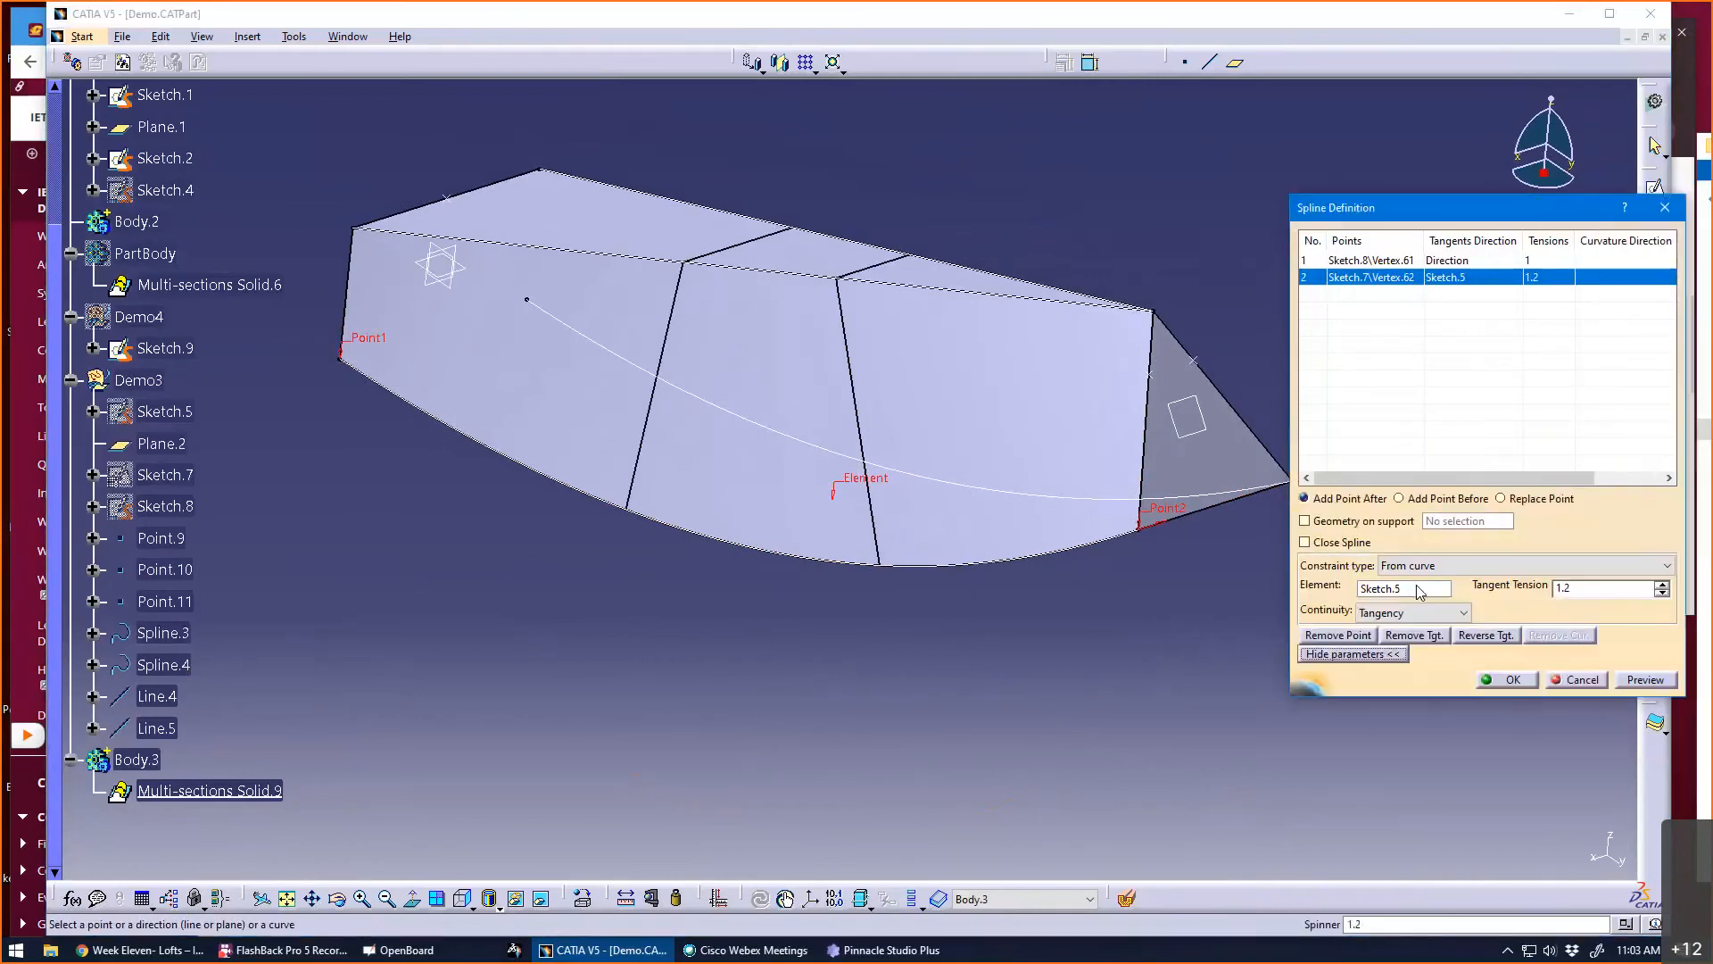
{"action": "left_click", "coordinate": [1663, 586]}
{"action": "left_click", "coordinate": [1662, 586]}
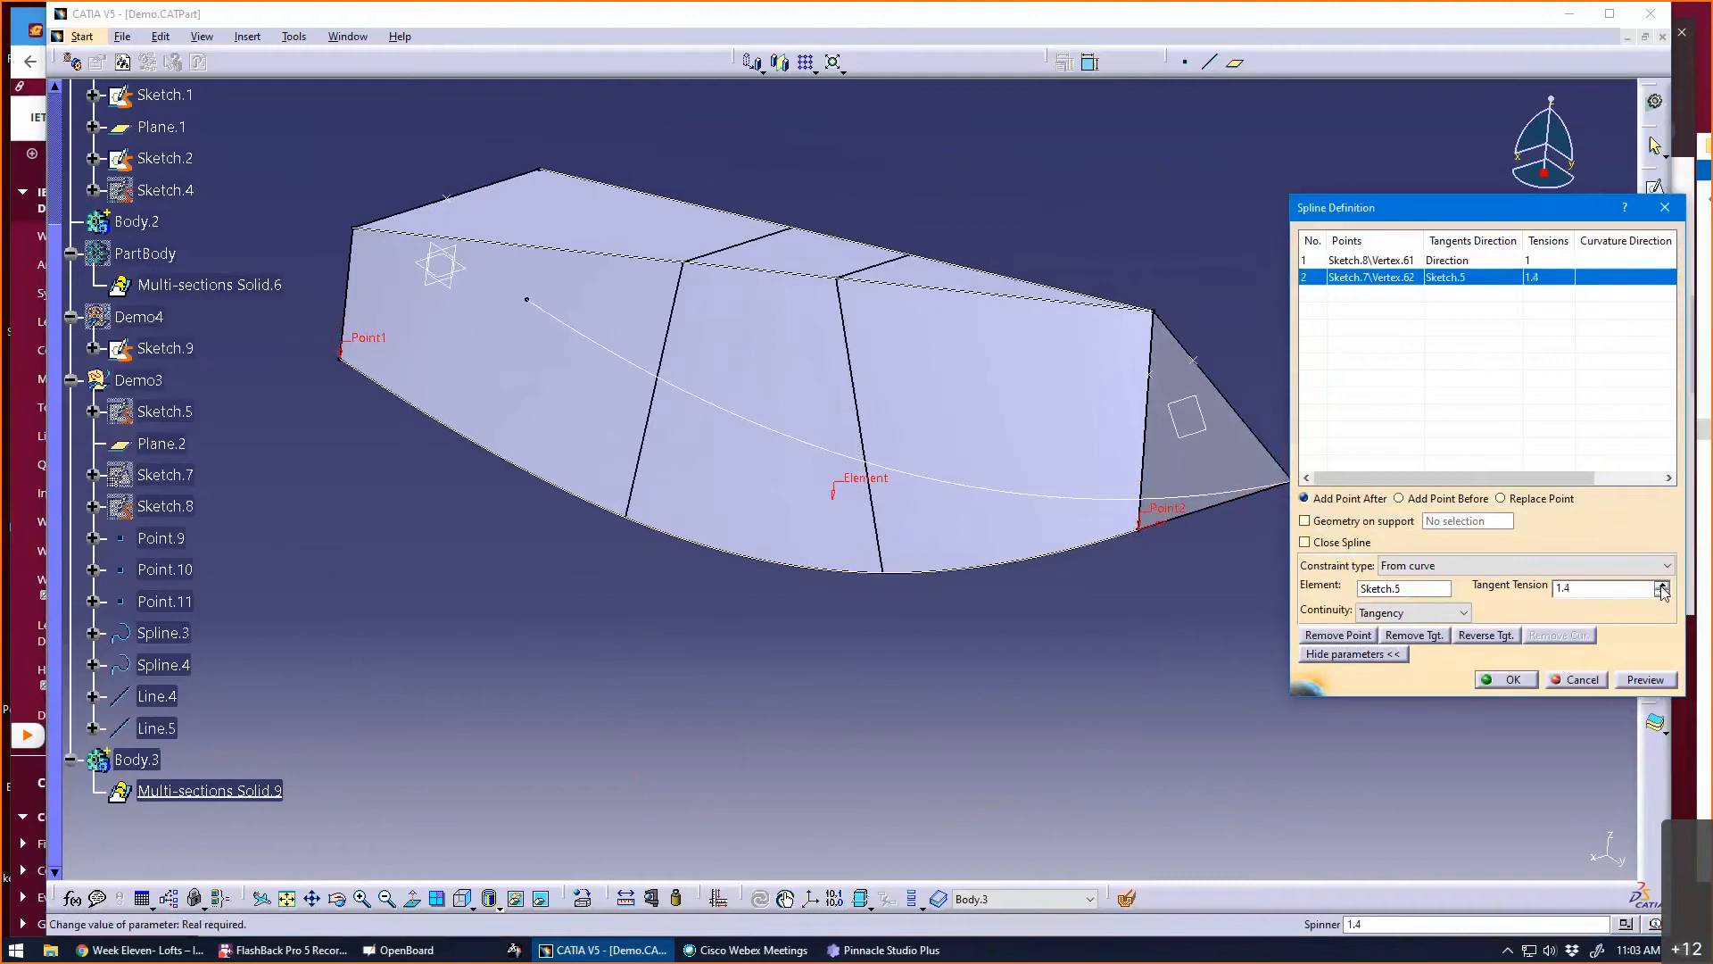
{"action": "left_click", "coordinate": [1662, 586]}
{"action": "left_click", "coordinate": [1662, 586]}
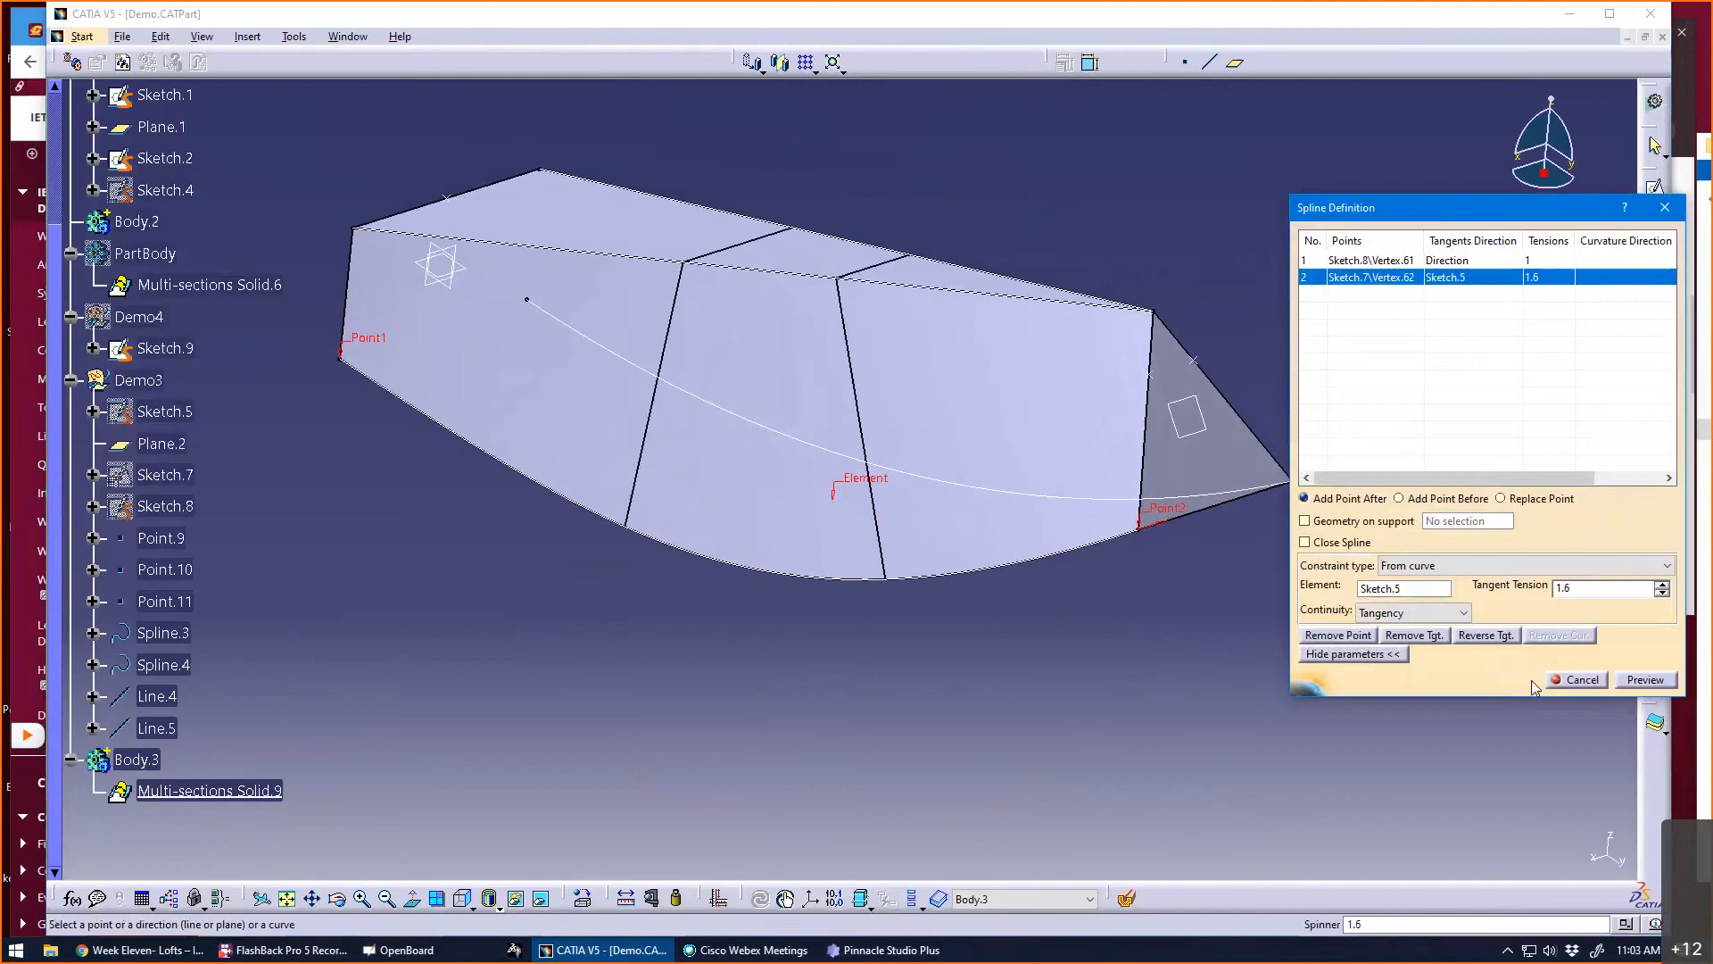
{"action": "left_click", "coordinate": [1531, 682]}
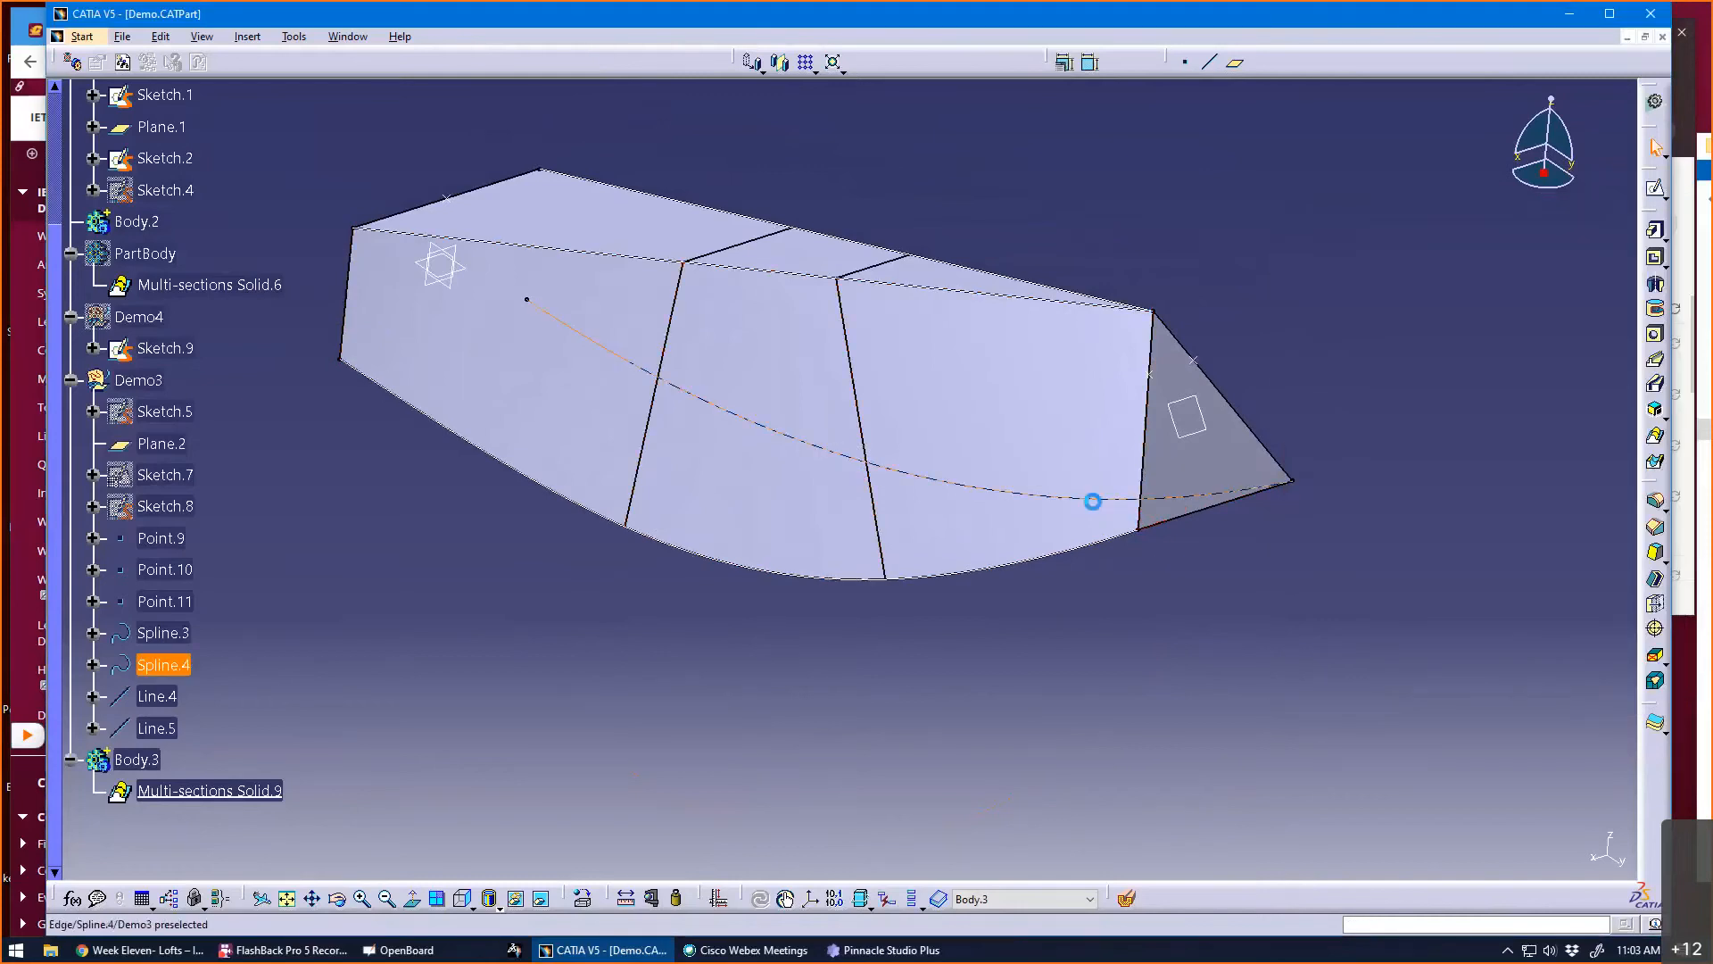
{"action": "double_click", "coordinate": [1092, 502]}
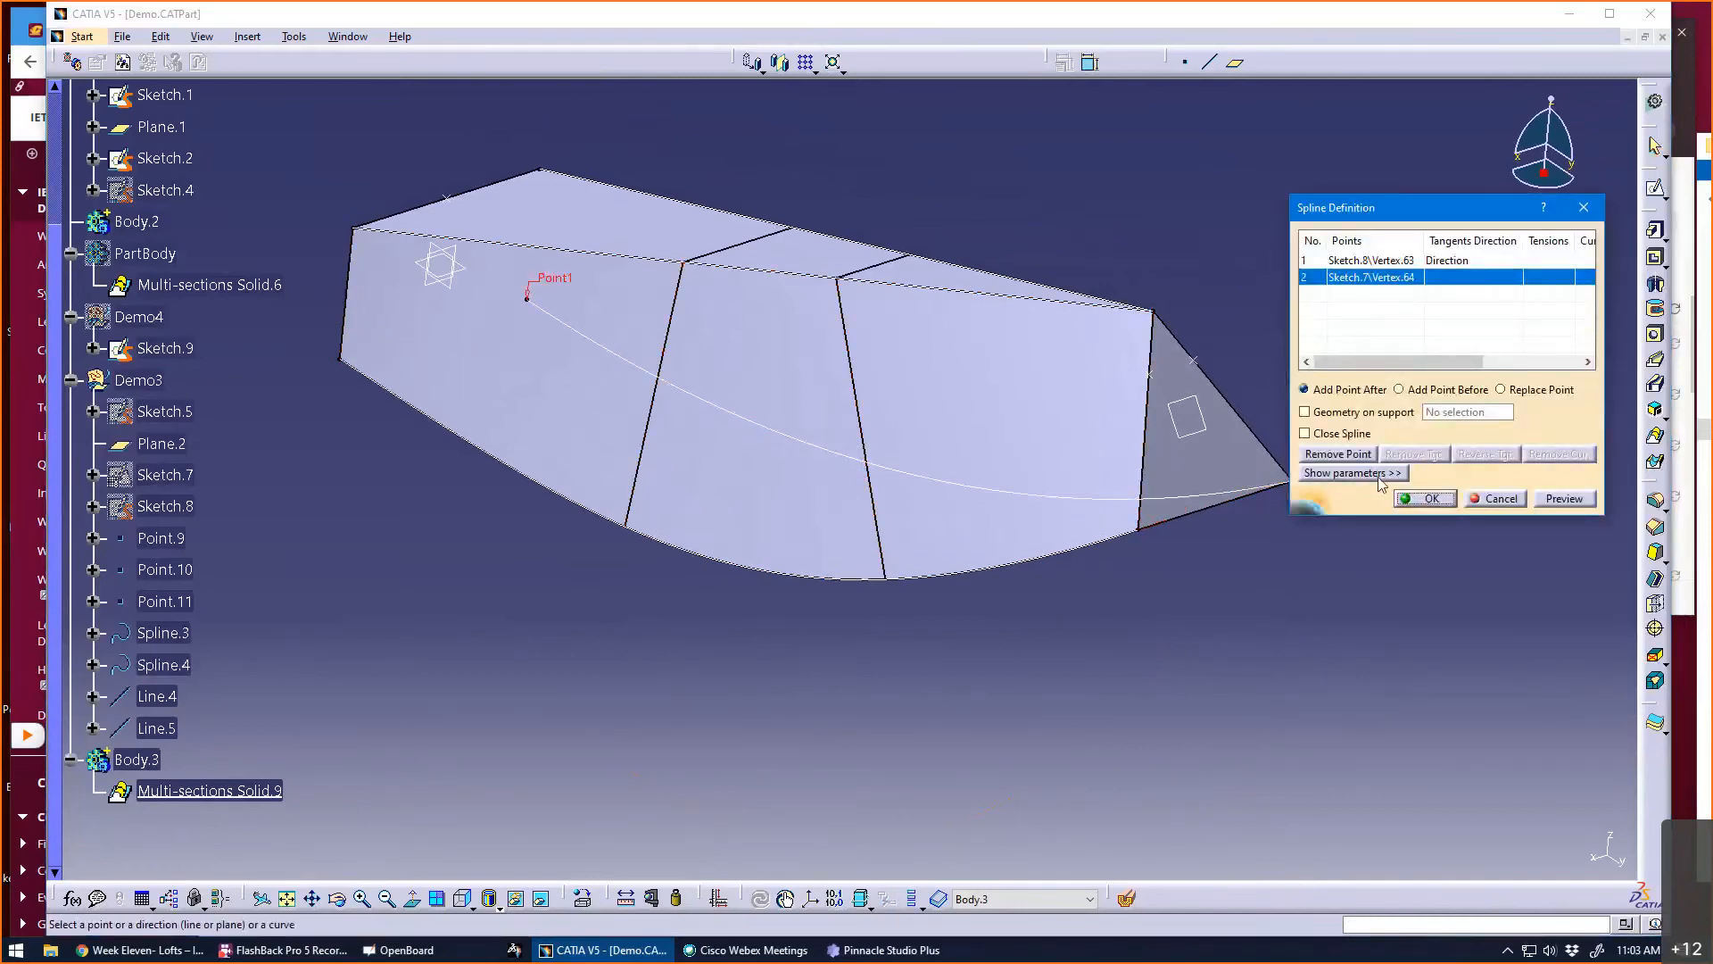
{"action": "left_click", "coordinate": [1379, 476]}
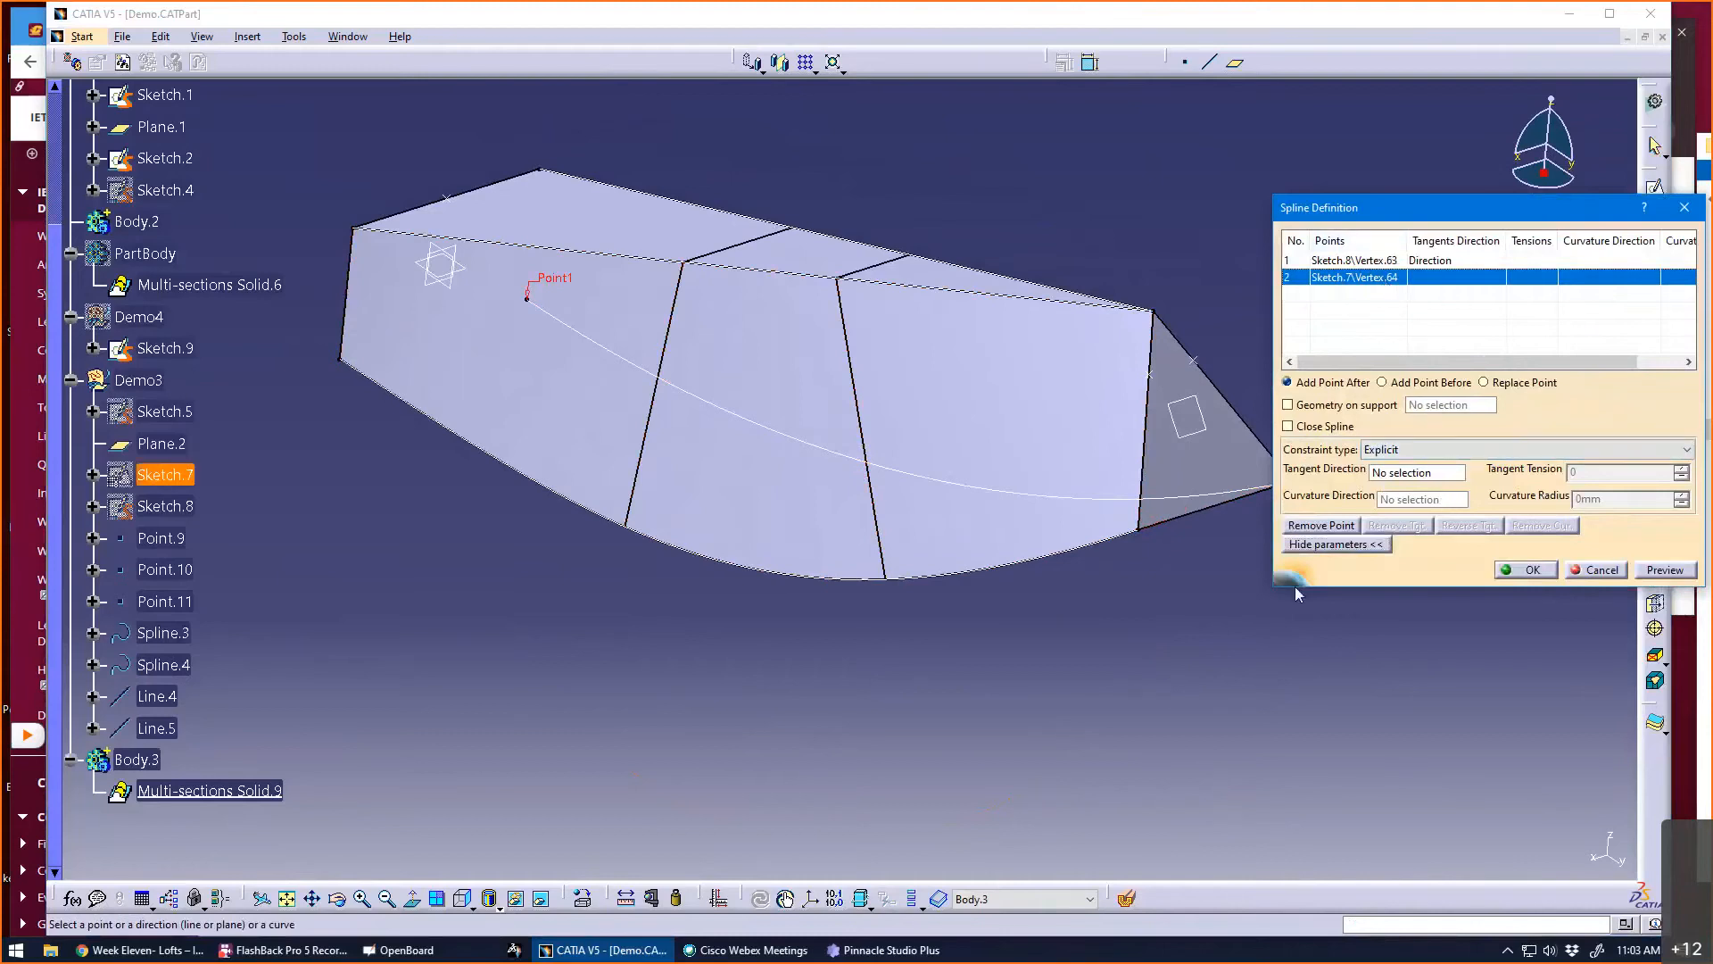
{"action": "mouse_move", "coordinate": [1261, 607]}
{"action": "middle_mouse_down"}
{"action": "mouse_move", "coordinate": [1174, 624]}
{"action": "mouse_move", "coordinate": [1294, 600]}
{"action": "middle_mouse_up"}
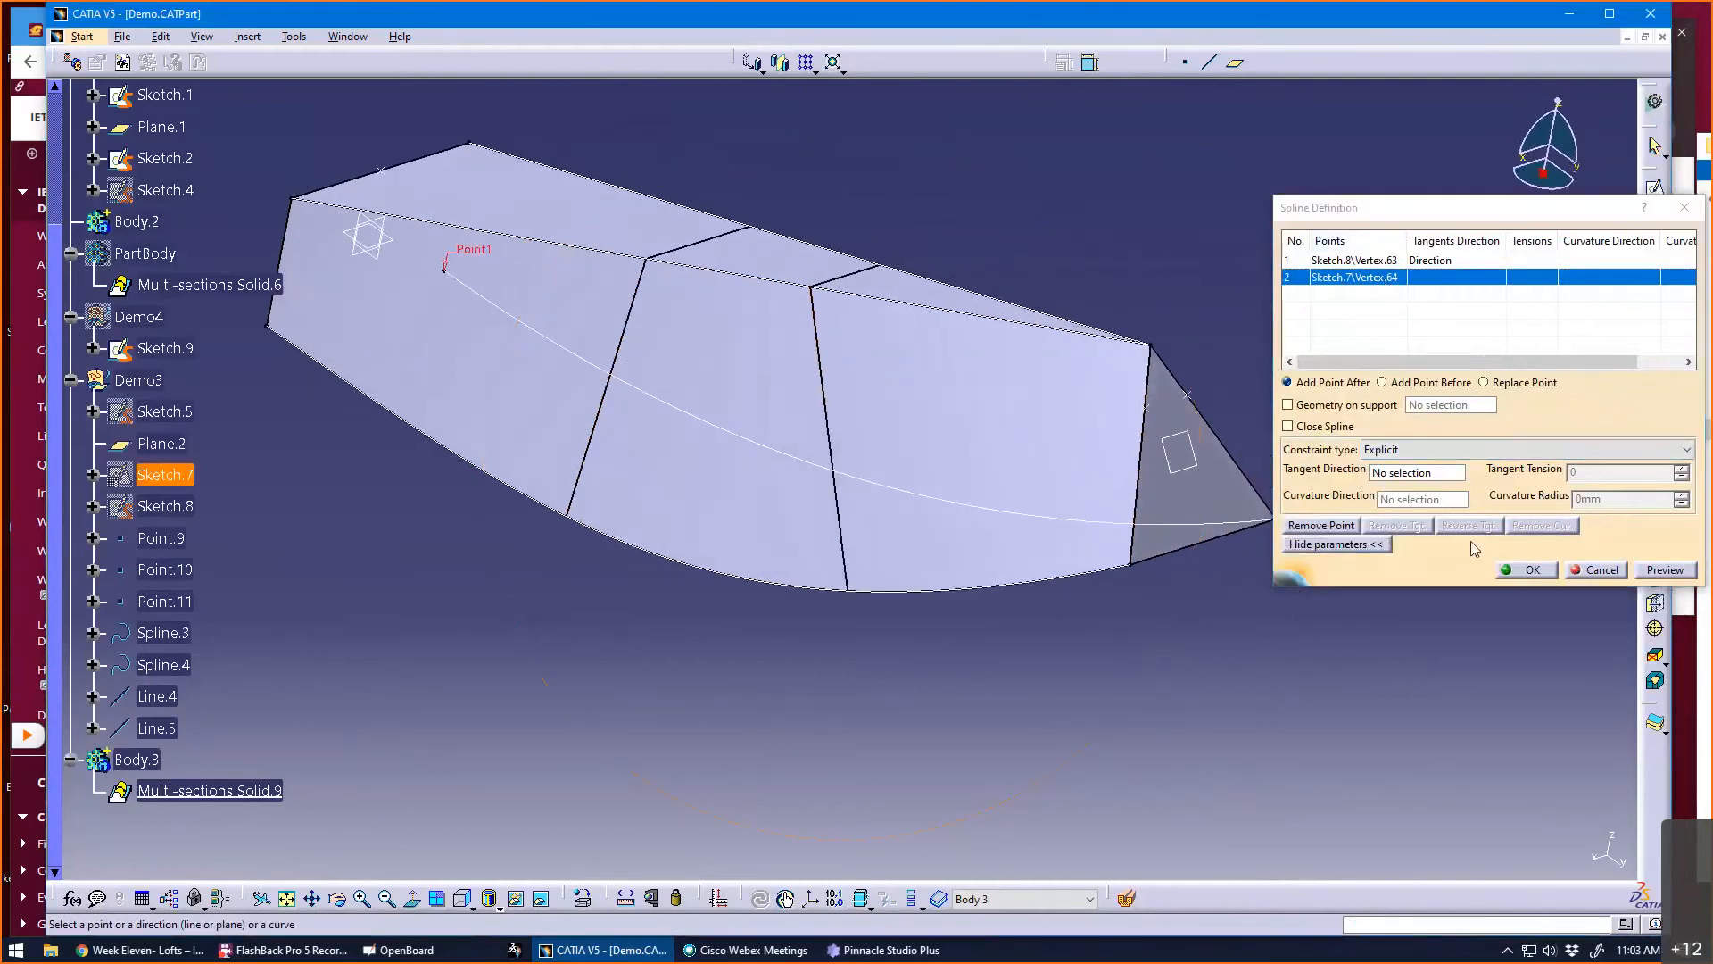
{"action": "left_click", "coordinate": [1524, 569]}
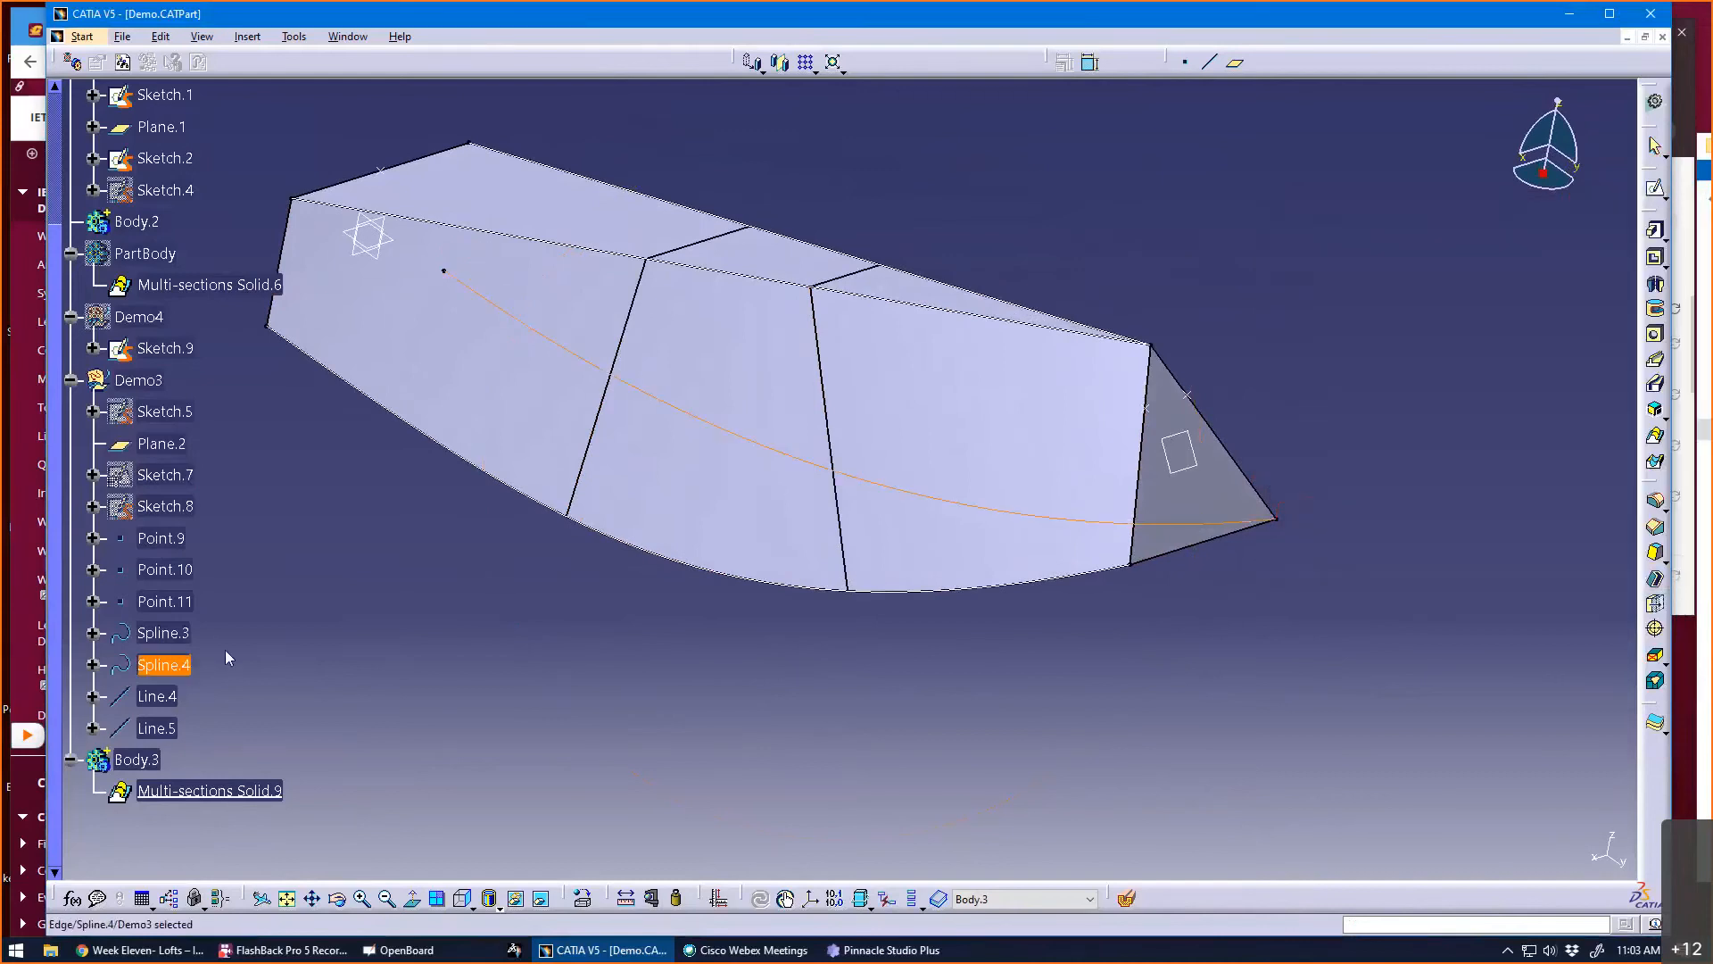
- Show the hidden Sketch.5 curve in Demo3
{"action": "right_click", "coordinate": [174, 421]}
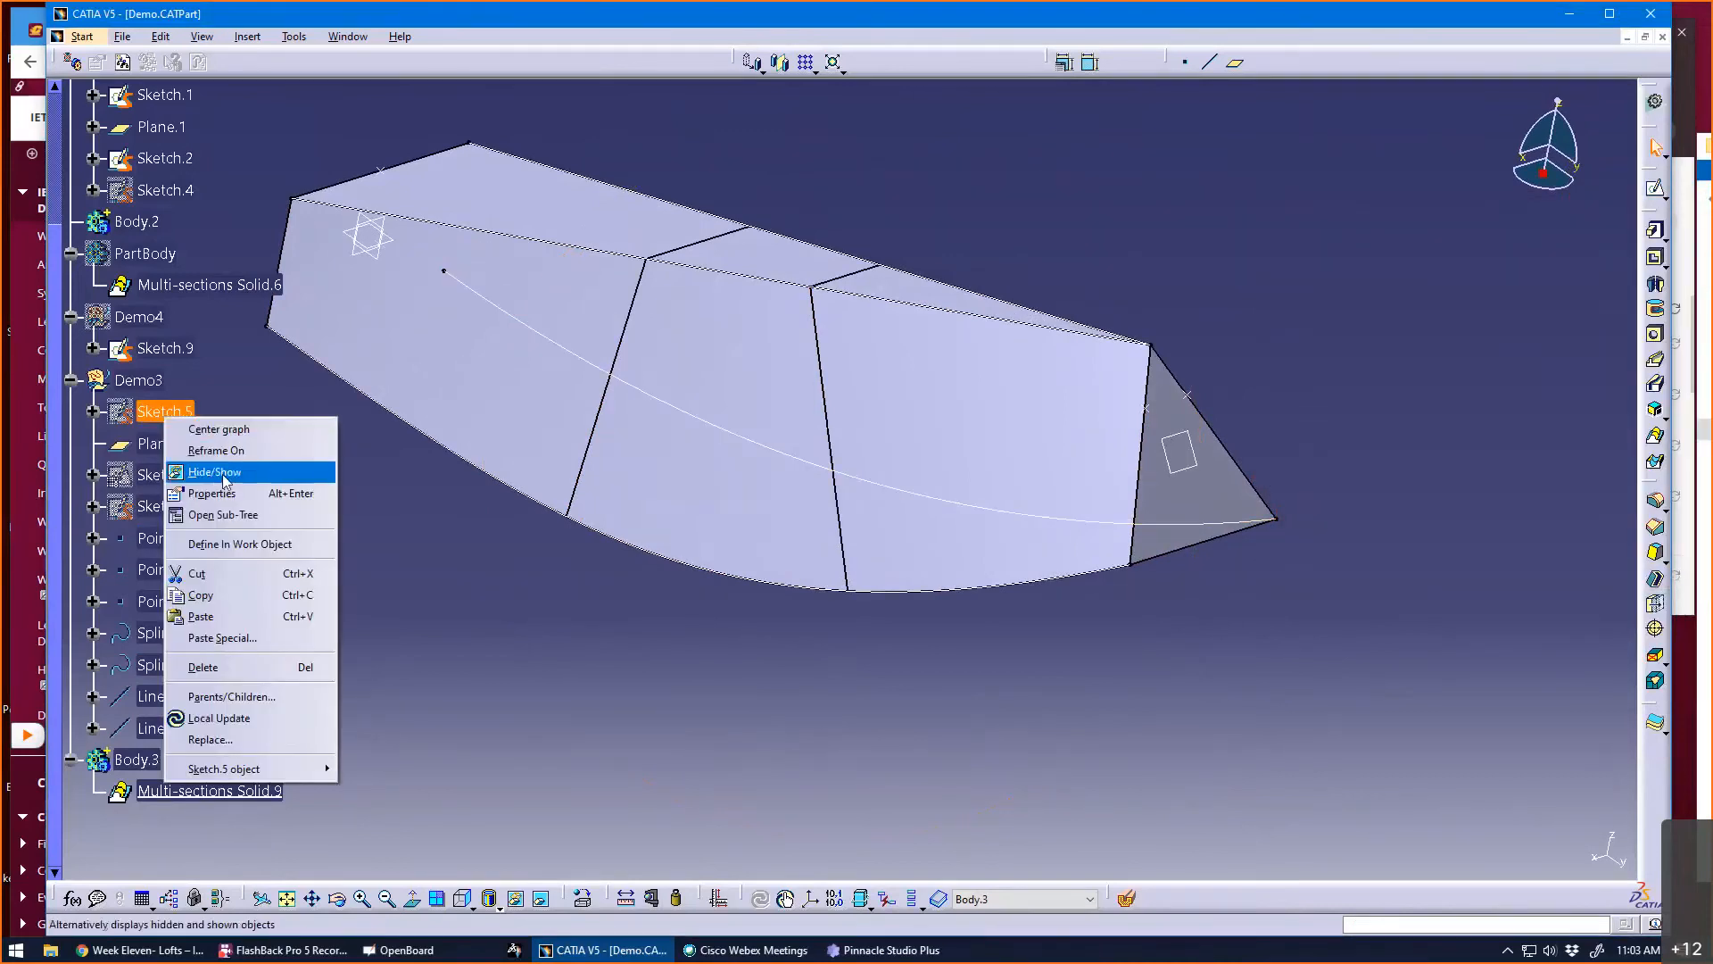
{"action": "left_click", "coordinate": [210, 471]}
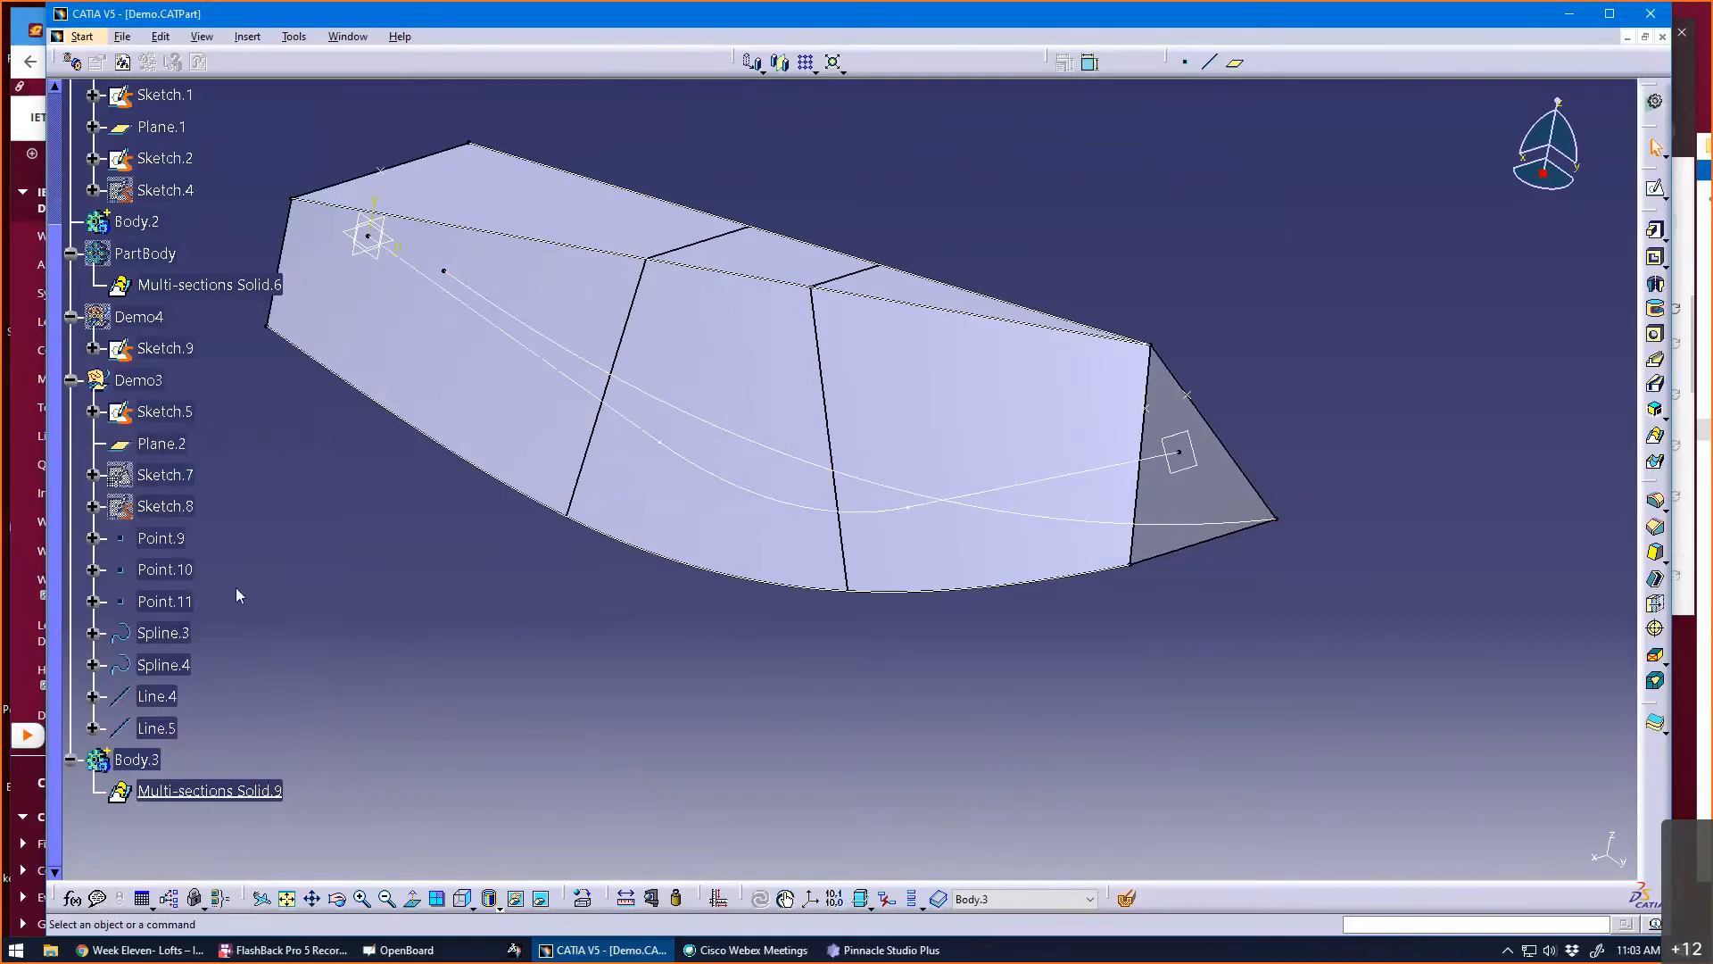
- Try to take the tangent direction at Spline.4's second point from a curve picked in the model
{"action": "double_click", "coordinate": [178, 666]}
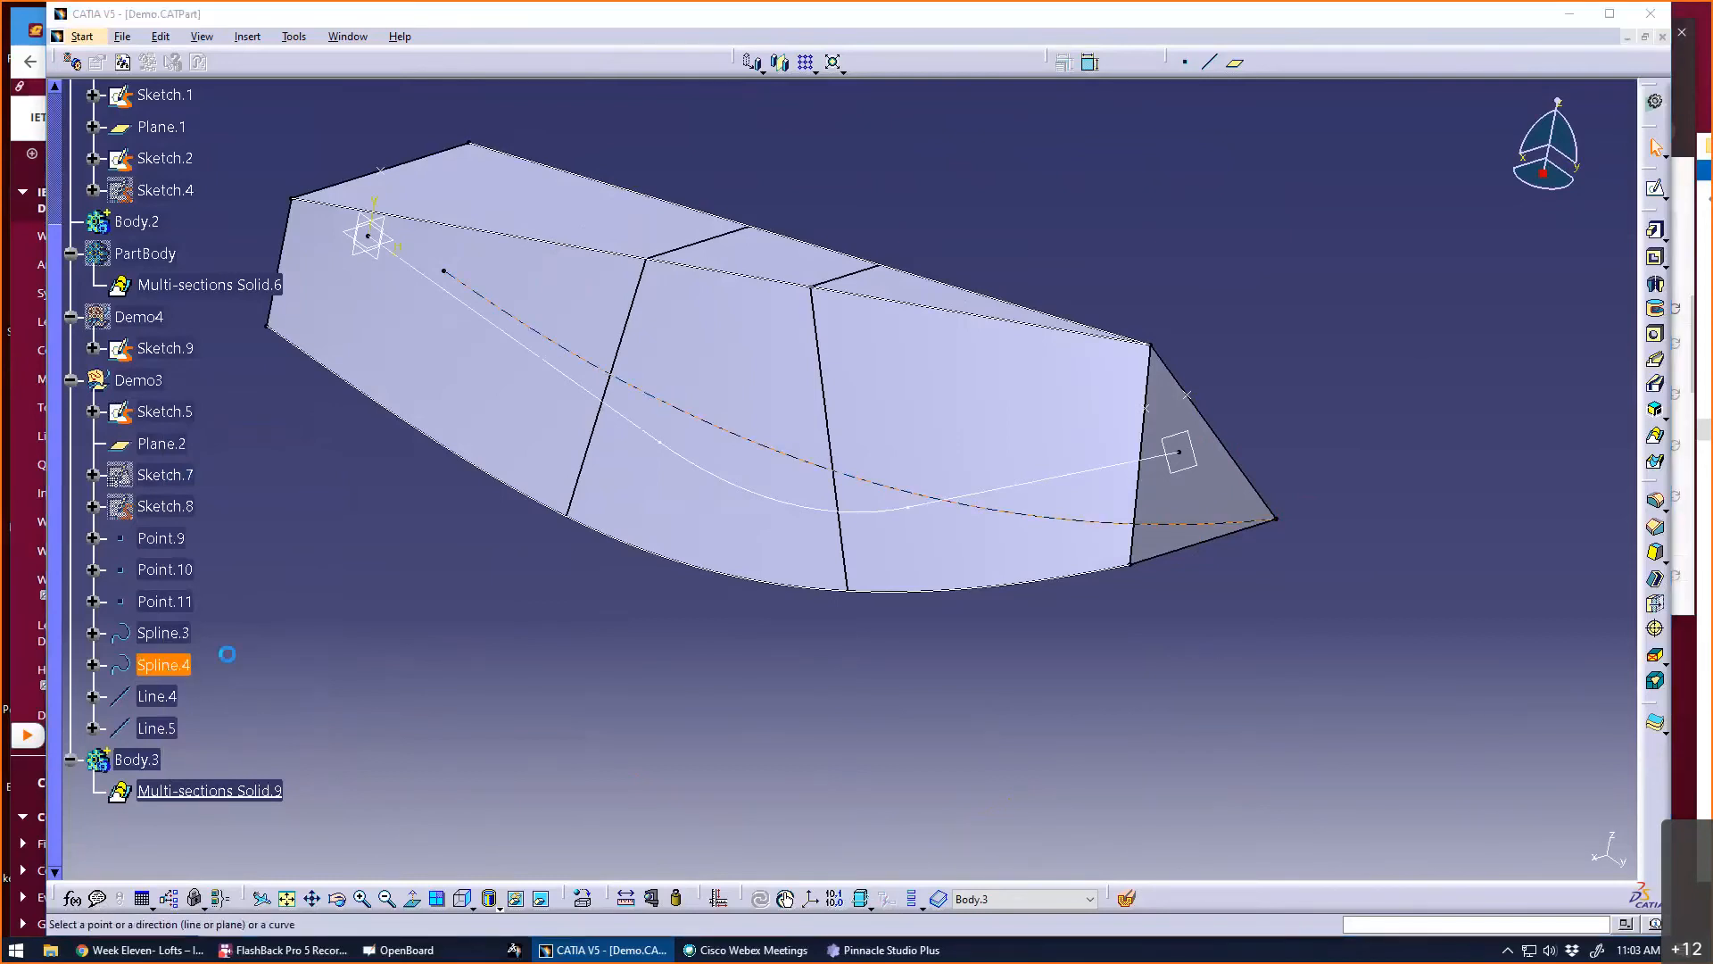
{"action": "left_click", "coordinate": [933, 514]}
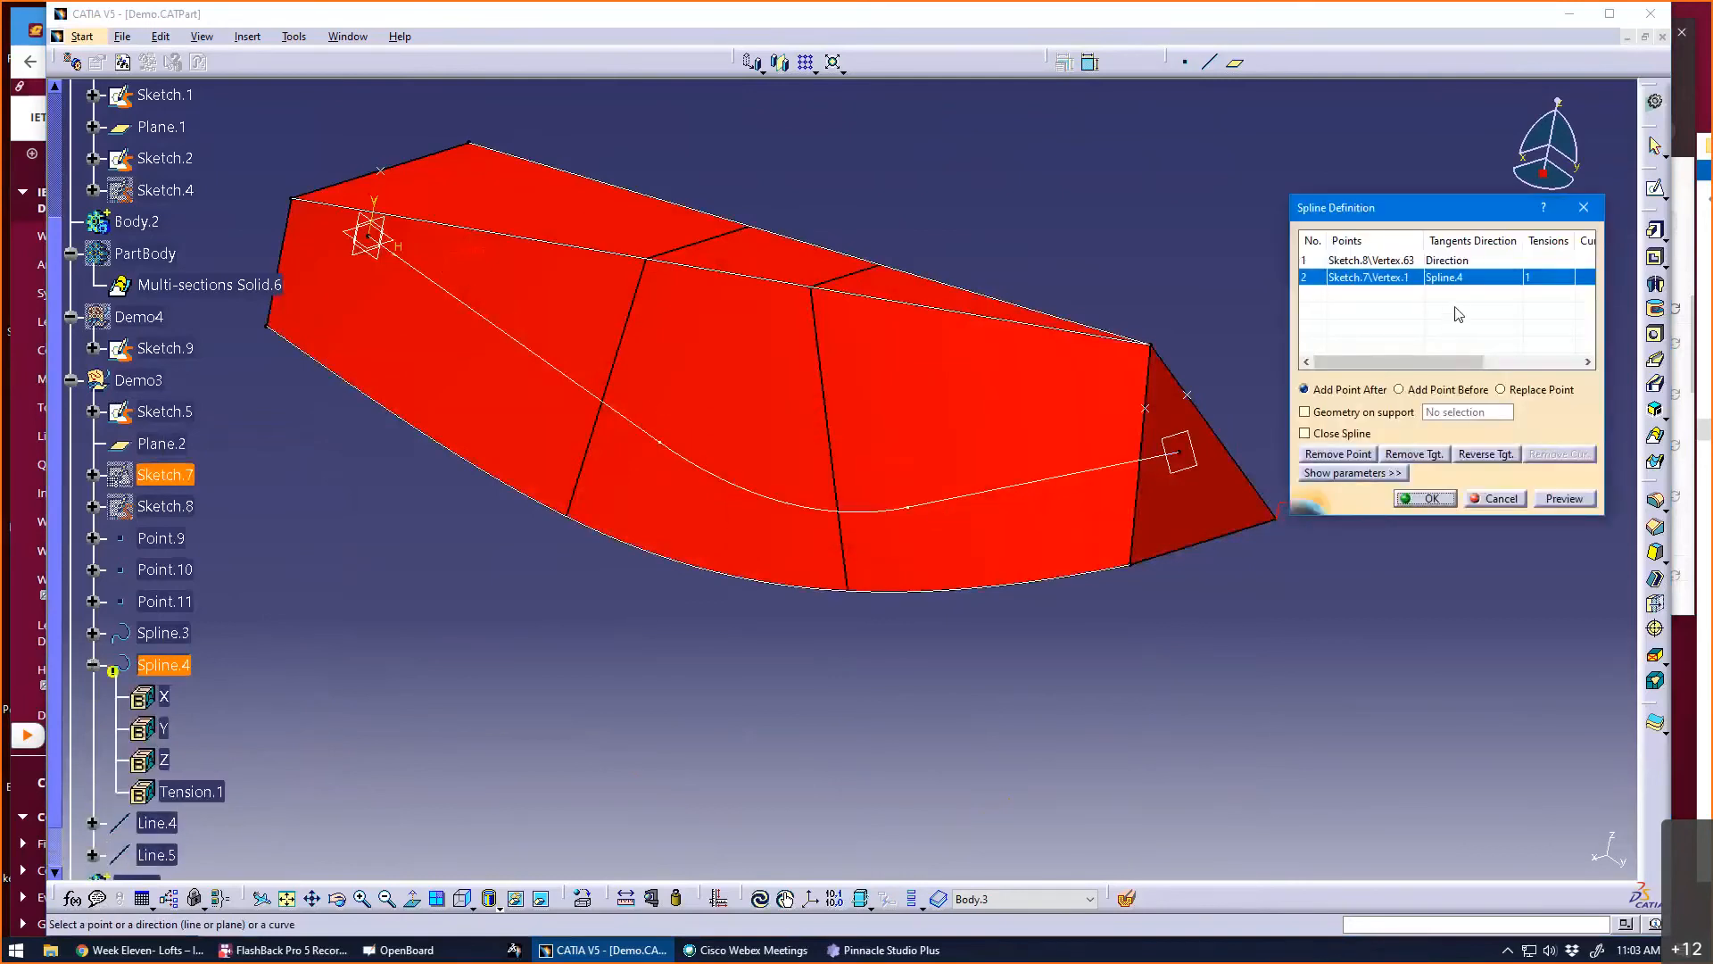
{"action": "middle_click_drag", "start_coordinate": [1189, 668], "coordinate": [1134, 686]}
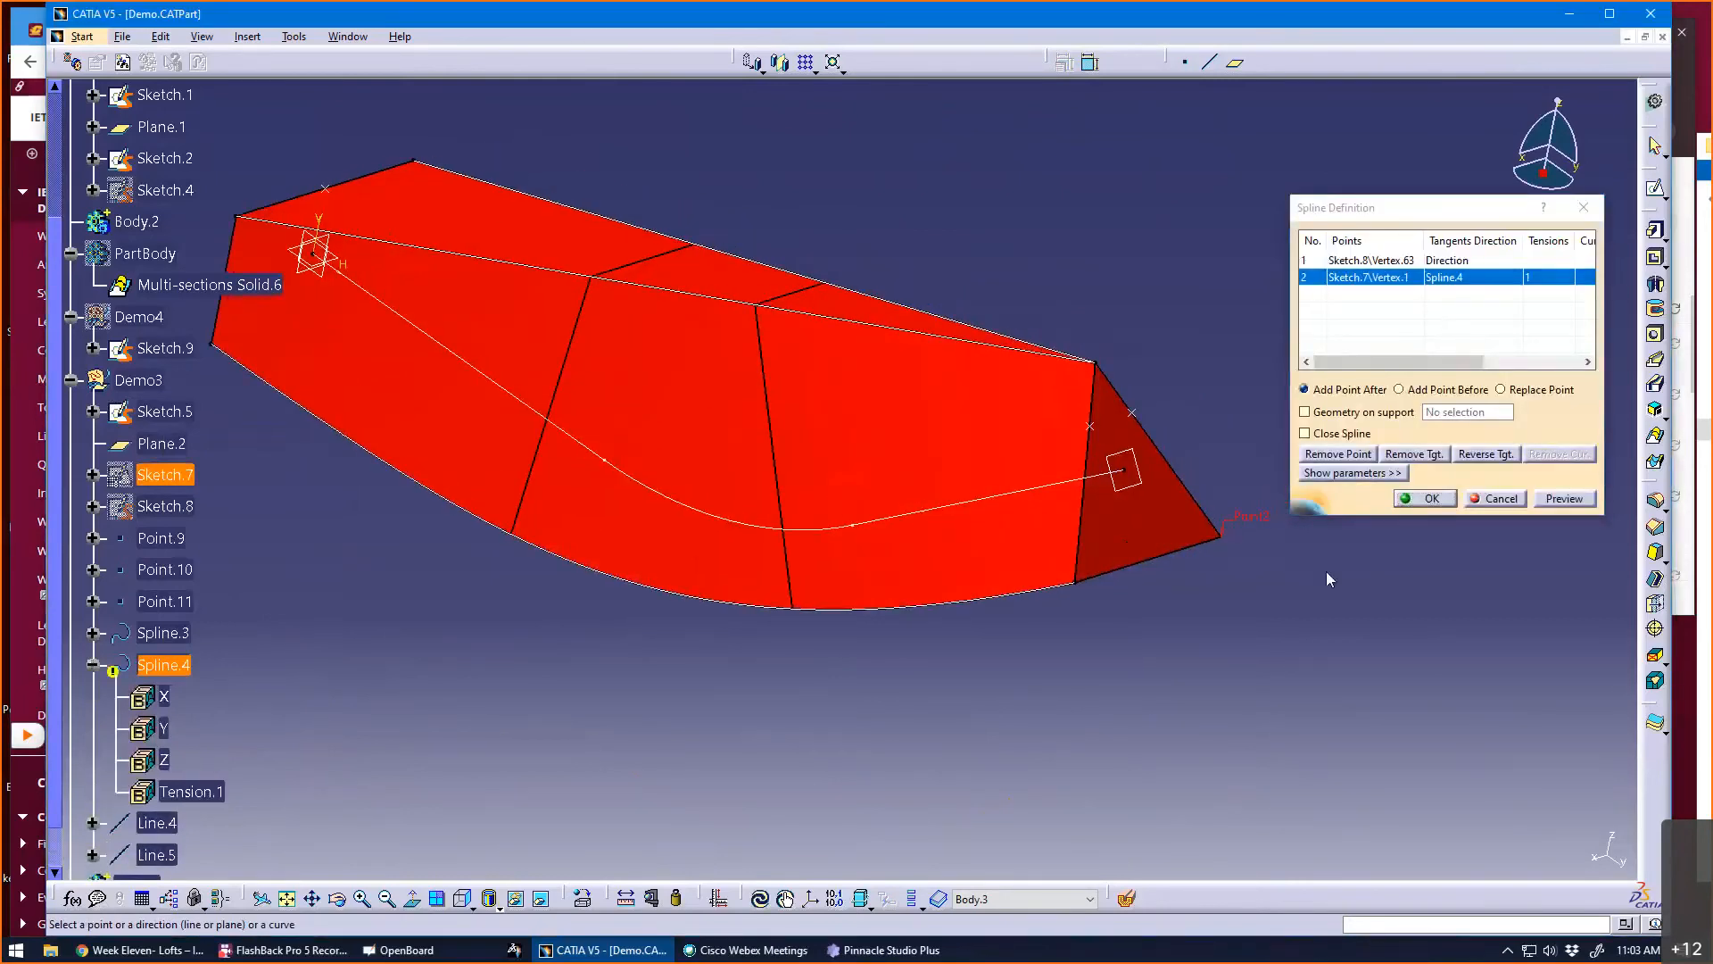
{"action": "left_click", "coordinate": [1414, 507]}
{"action": "left_click", "coordinate": [931, 511]}
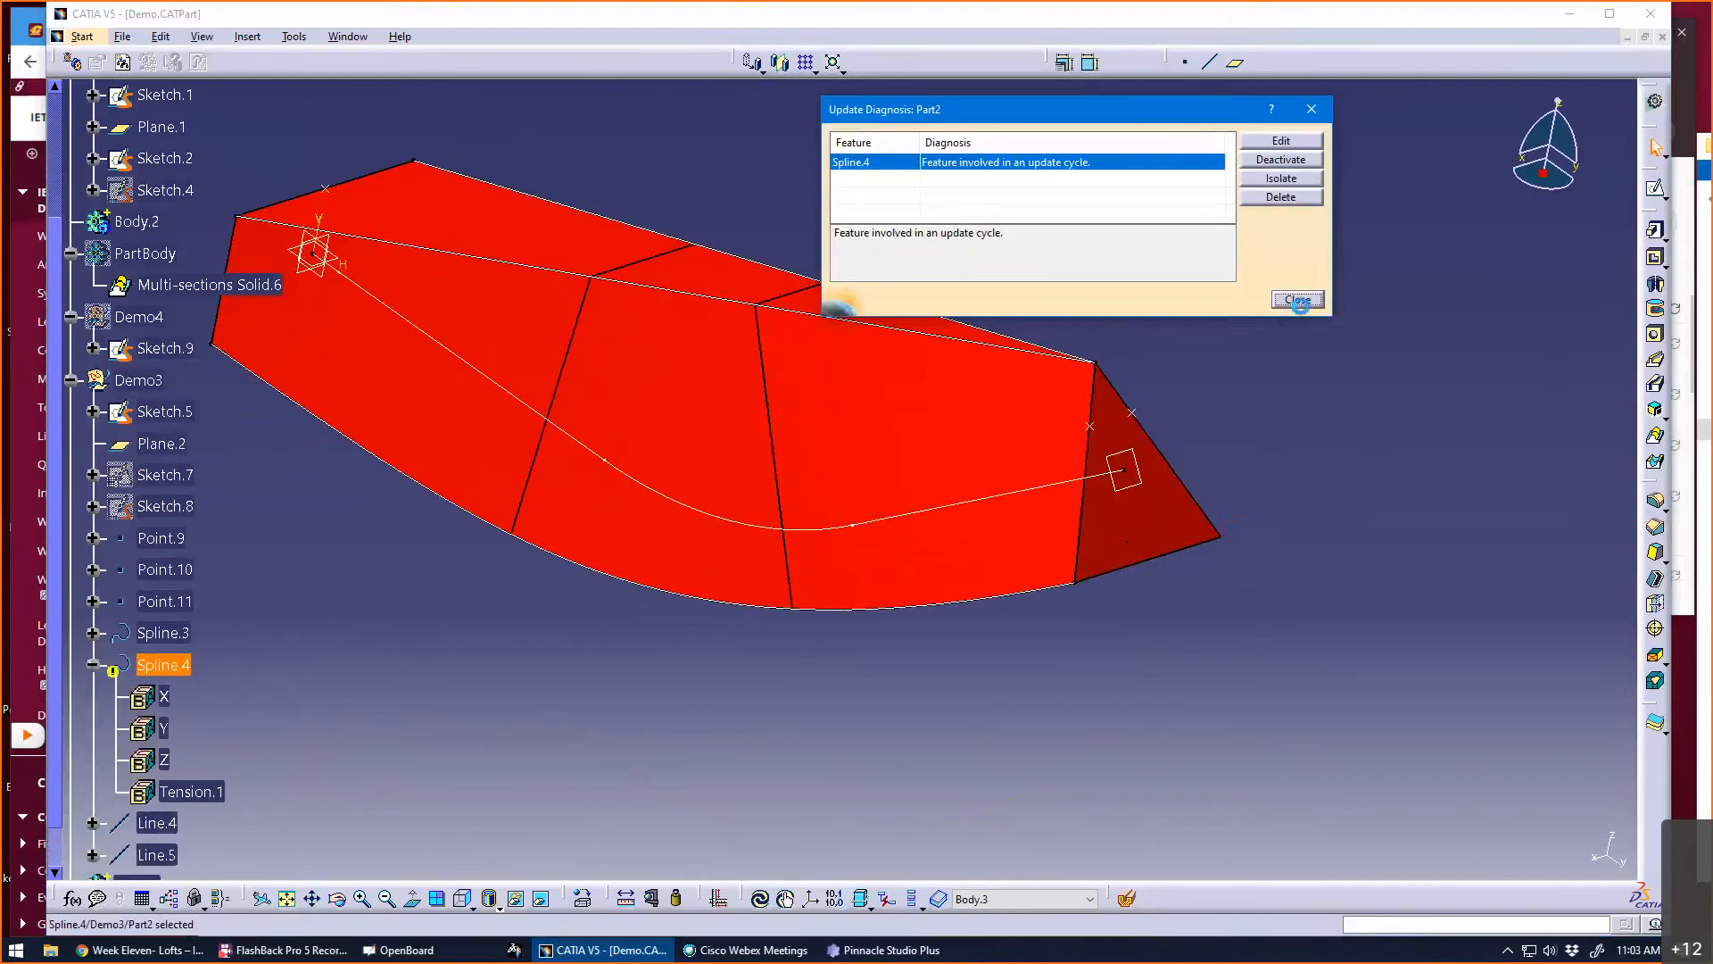
{"action": "left_click", "coordinate": [1298, 301]}
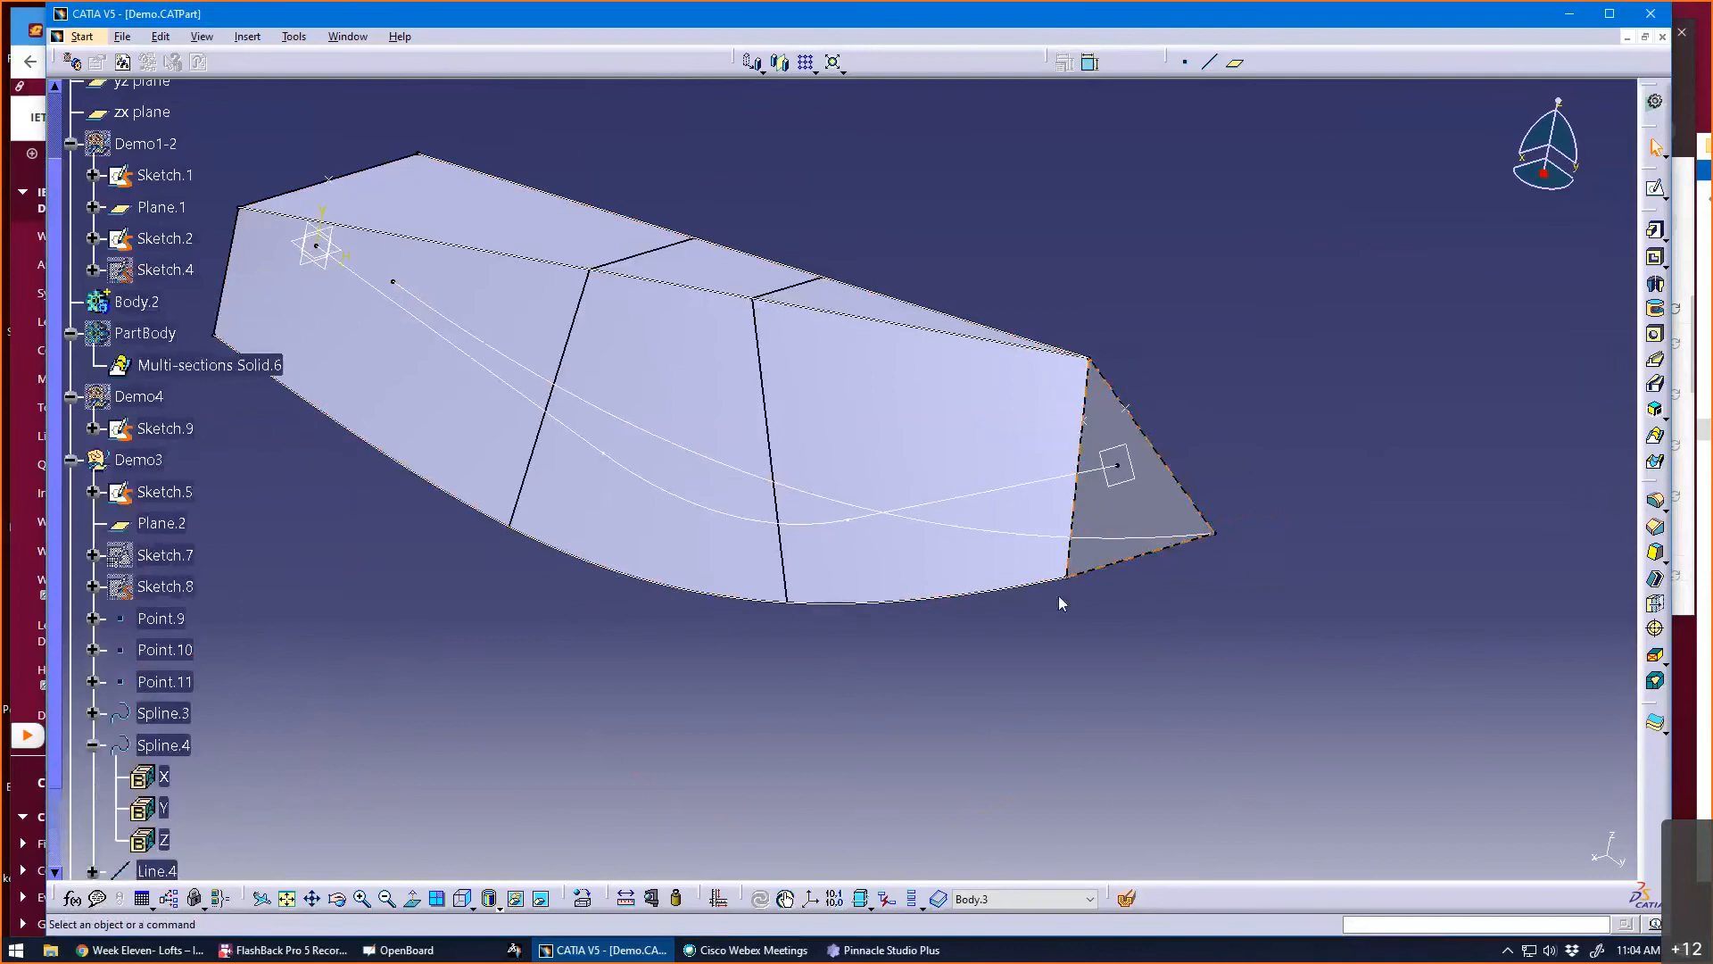
- Use the Sketch.5 curve as the tangent direction at Spline.4's second point, on Sketch.7
{"action": "double_click", "coordinate": [1115, 538]}
{"action": "middle_click_drag", "start_coordinate": [1109, 627], "coordinate": [1101, 596]}
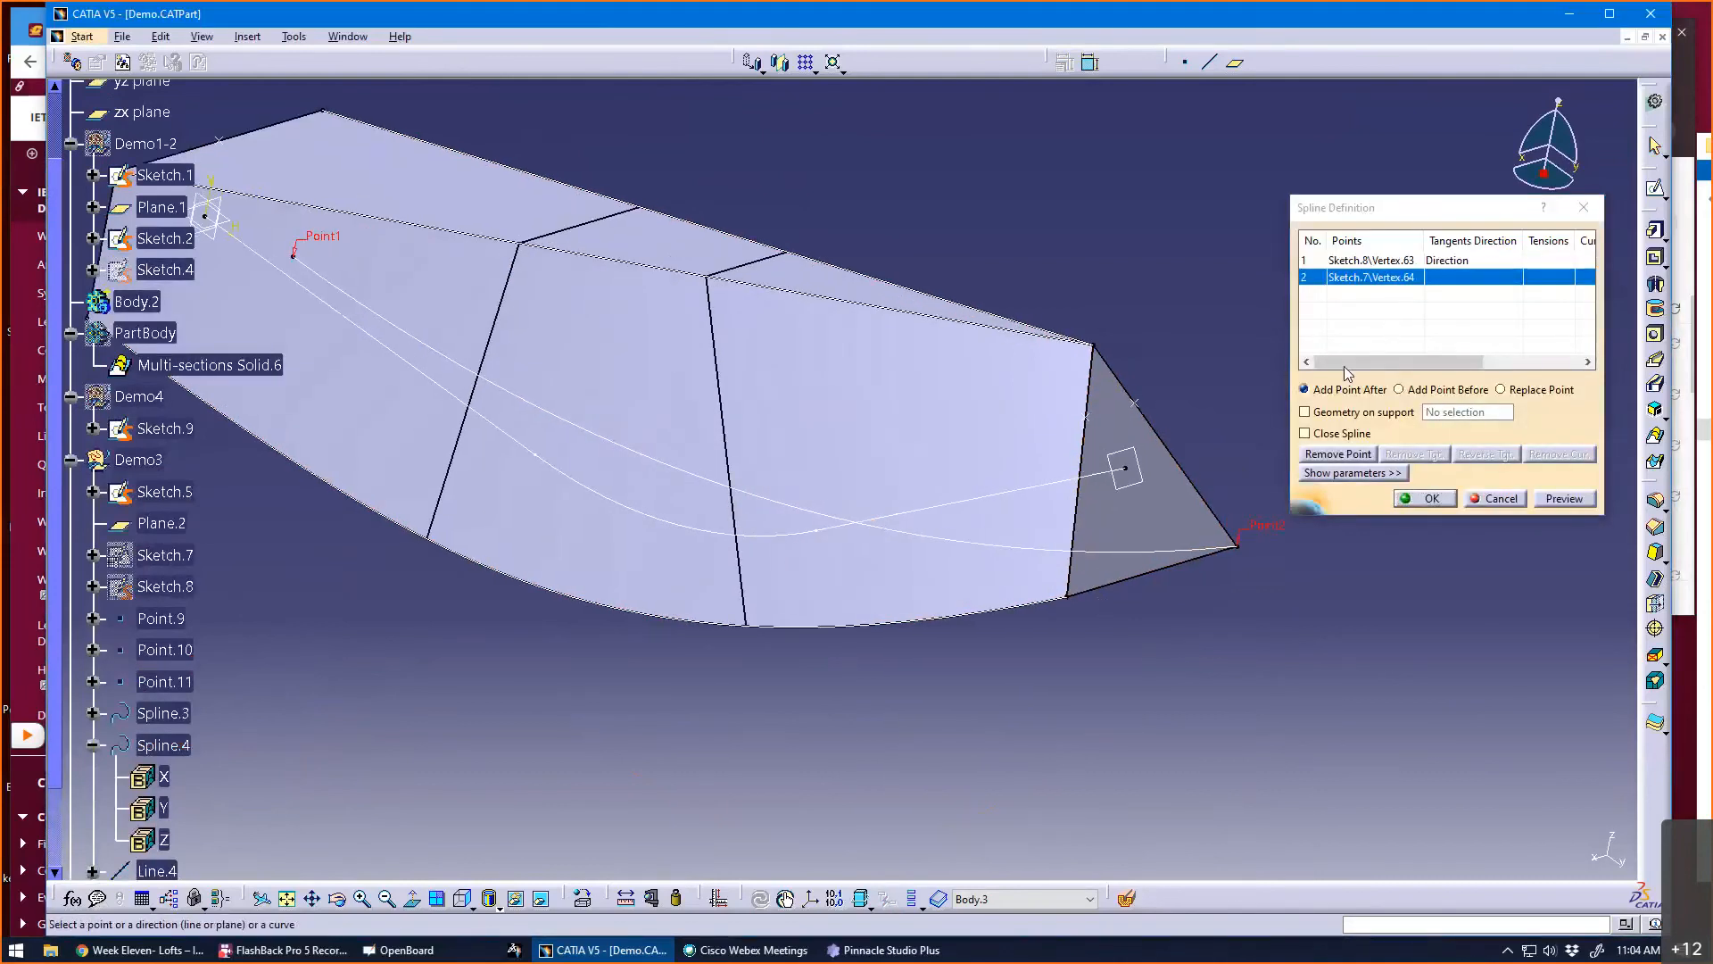
{"action": "left_click", "coordinate": [1035, 496]}
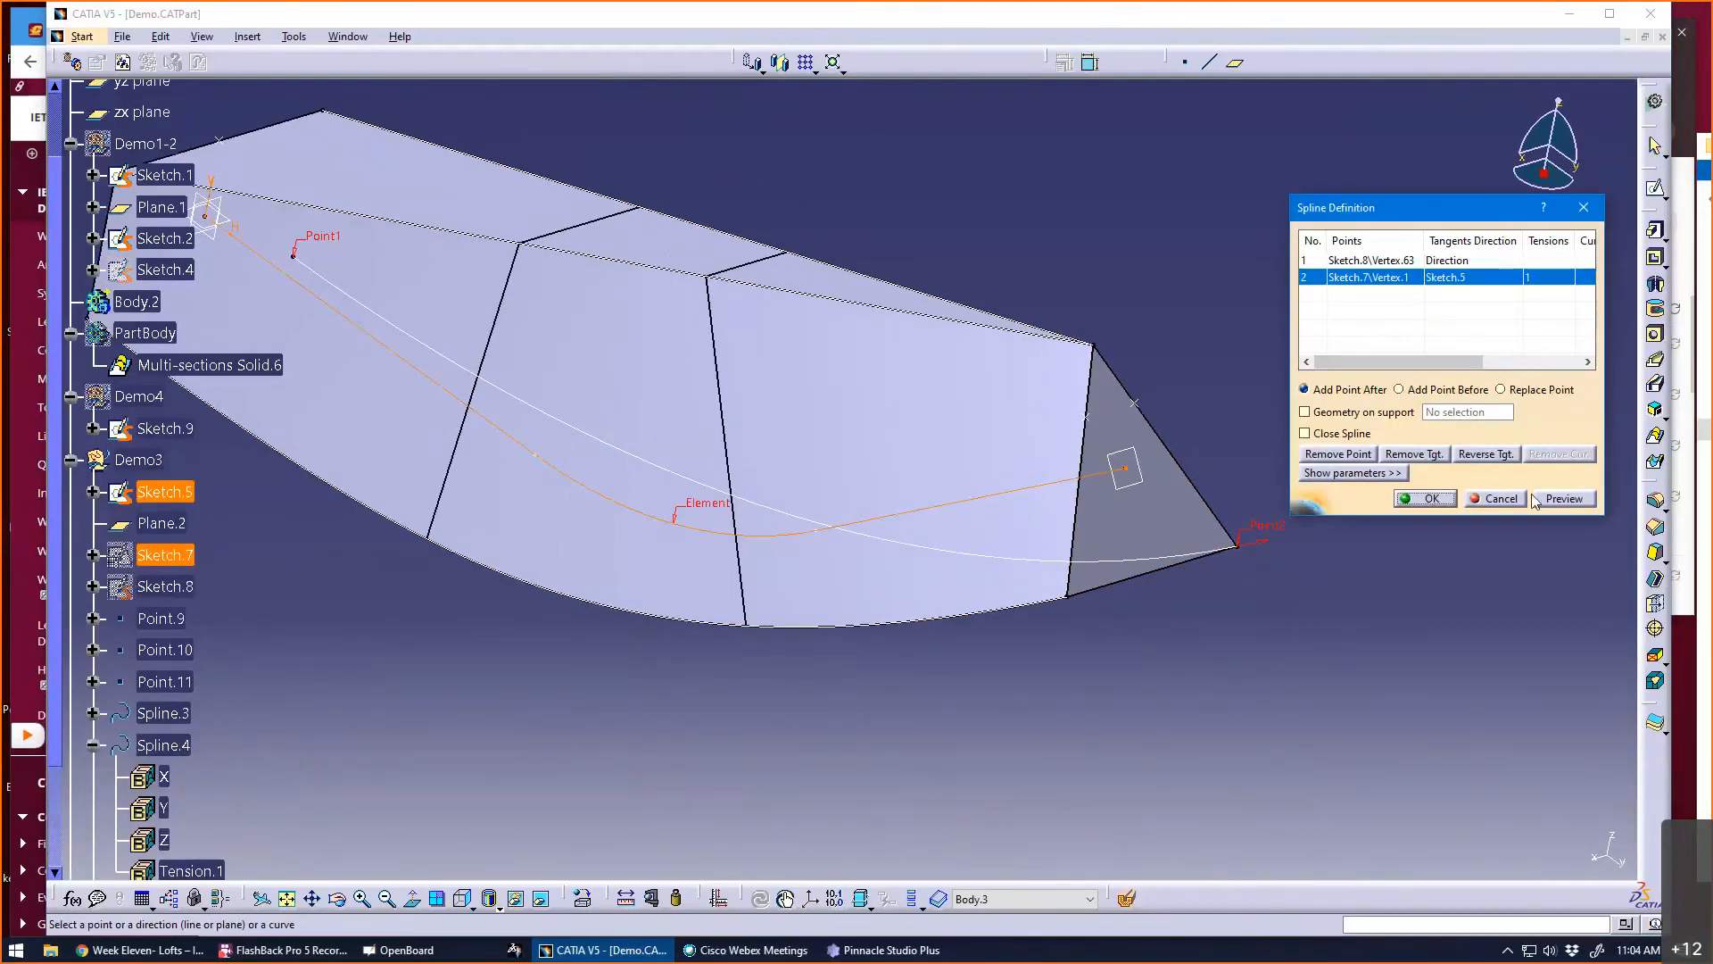
- Set the tangent tension at Spline.4's second point to 1.6 and apply the spline change
{"action": "left_click", "coordinate": [1384, 474]}
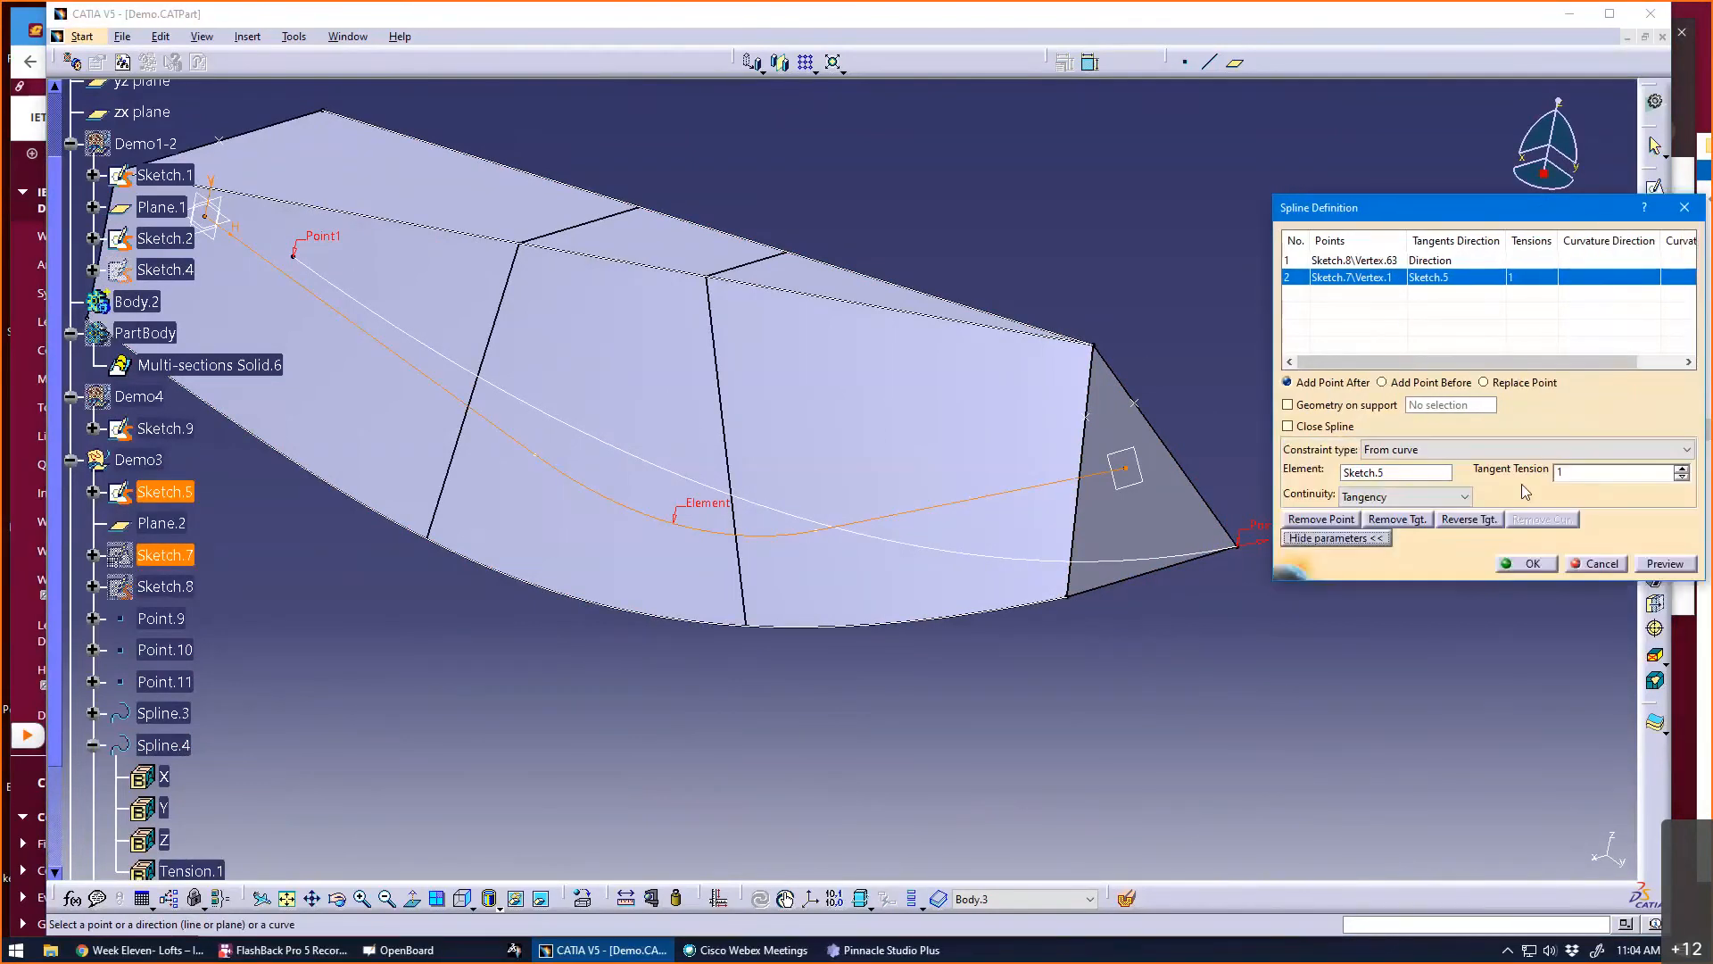
{"action": "left_click", "coordinate": [1680, 470]}
{"action": "left_click", "coordinate": [1680, 470]}
{"action": "middle_click_drag", "start_coordinate": [1309, 619], "coordinate": [741, 615]}
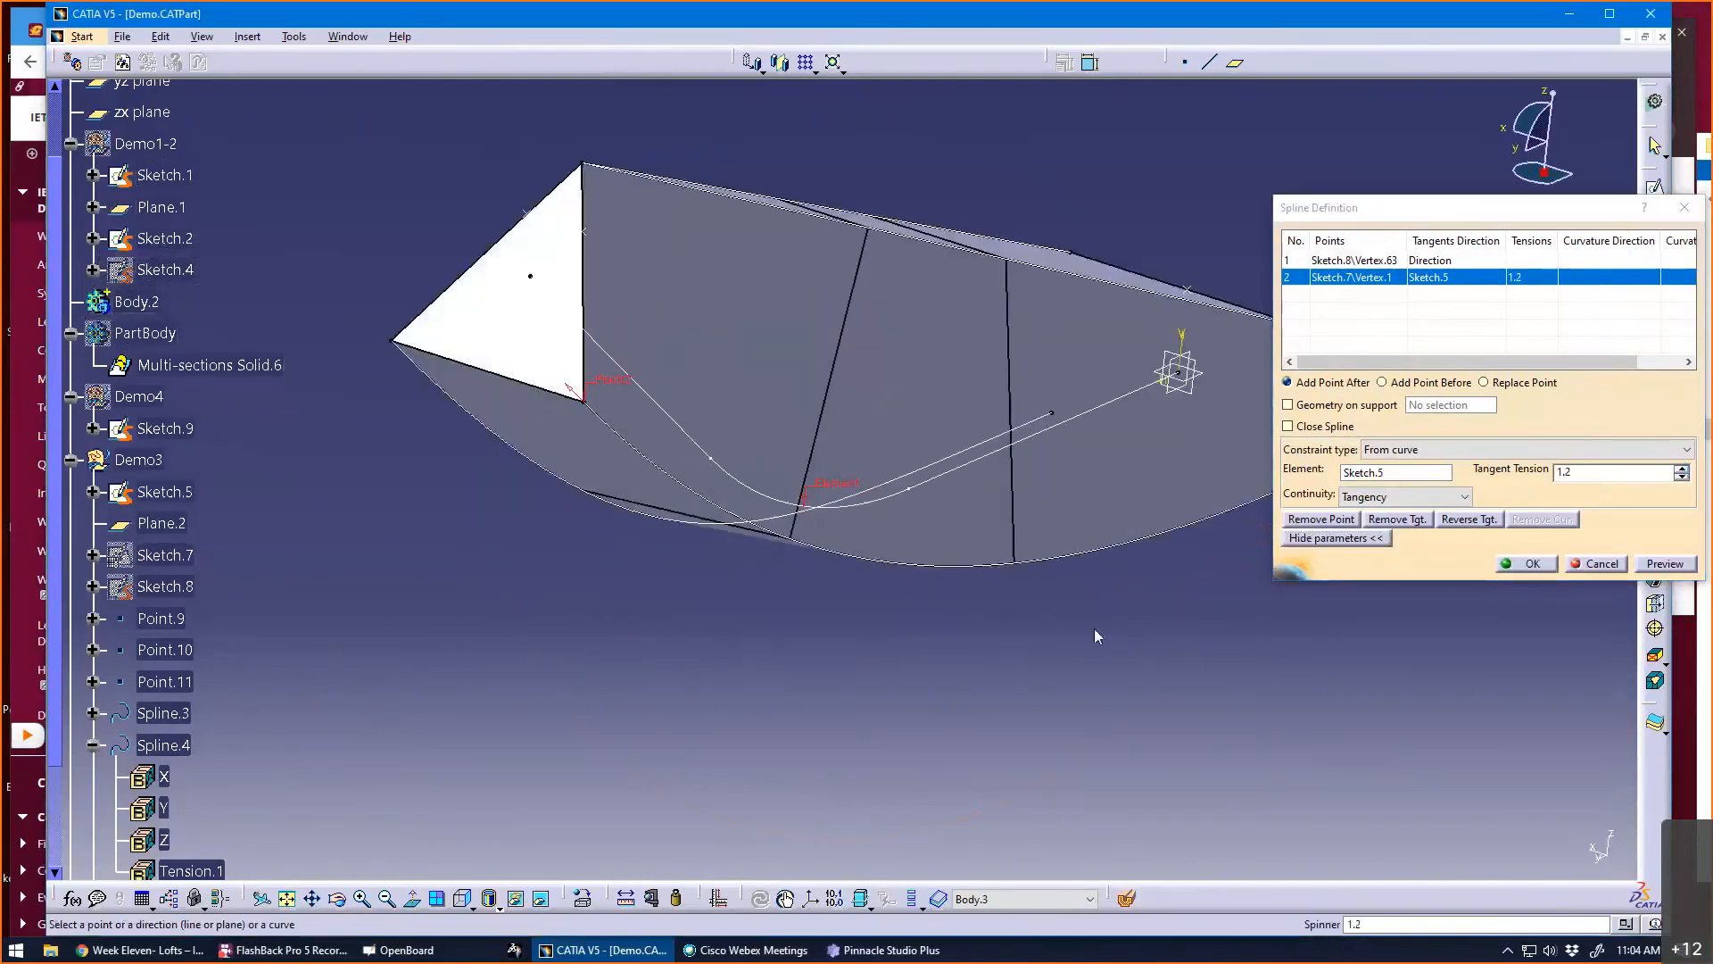
{"action": "left_click", "coordinate": [1682, 468]}
{"action": "left_click", "coordinate": [1682, 469]}
{"action": "left_click", "coordinate": [1682, 468]}
{"action": "left_click", "coordinate": [1682, 469]}
{"action": "middle_click_drag", "start_coordinate": [1013, 700], "coordinate": [627, 382]}
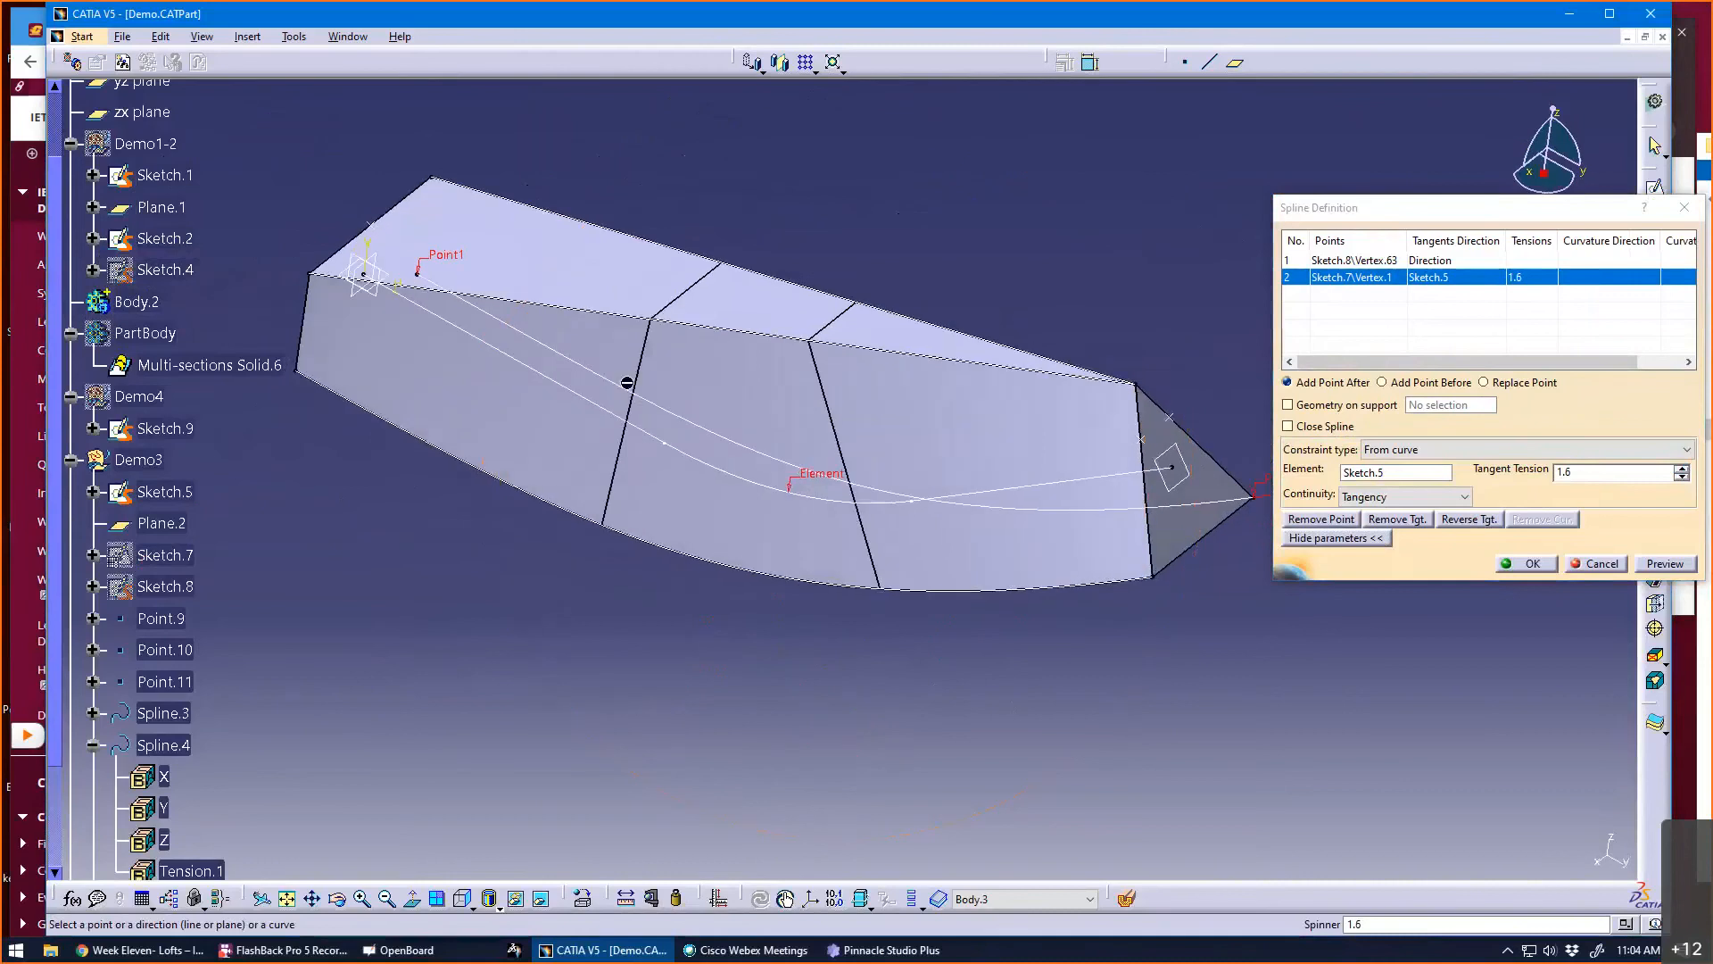
{"action": "left_click", "coordinate": [1532, 564]}
- Hide the Demo3 geometrical set and Body.3 with its multi-sections solid
{"action": "middle_click_drag", "start_coordinate": [737, 693], "coordinate": [600, 692]}
{"action": "scroll", "coordinate": [181, 540], "scroll_direction": "down", "scroll_amount": 3}
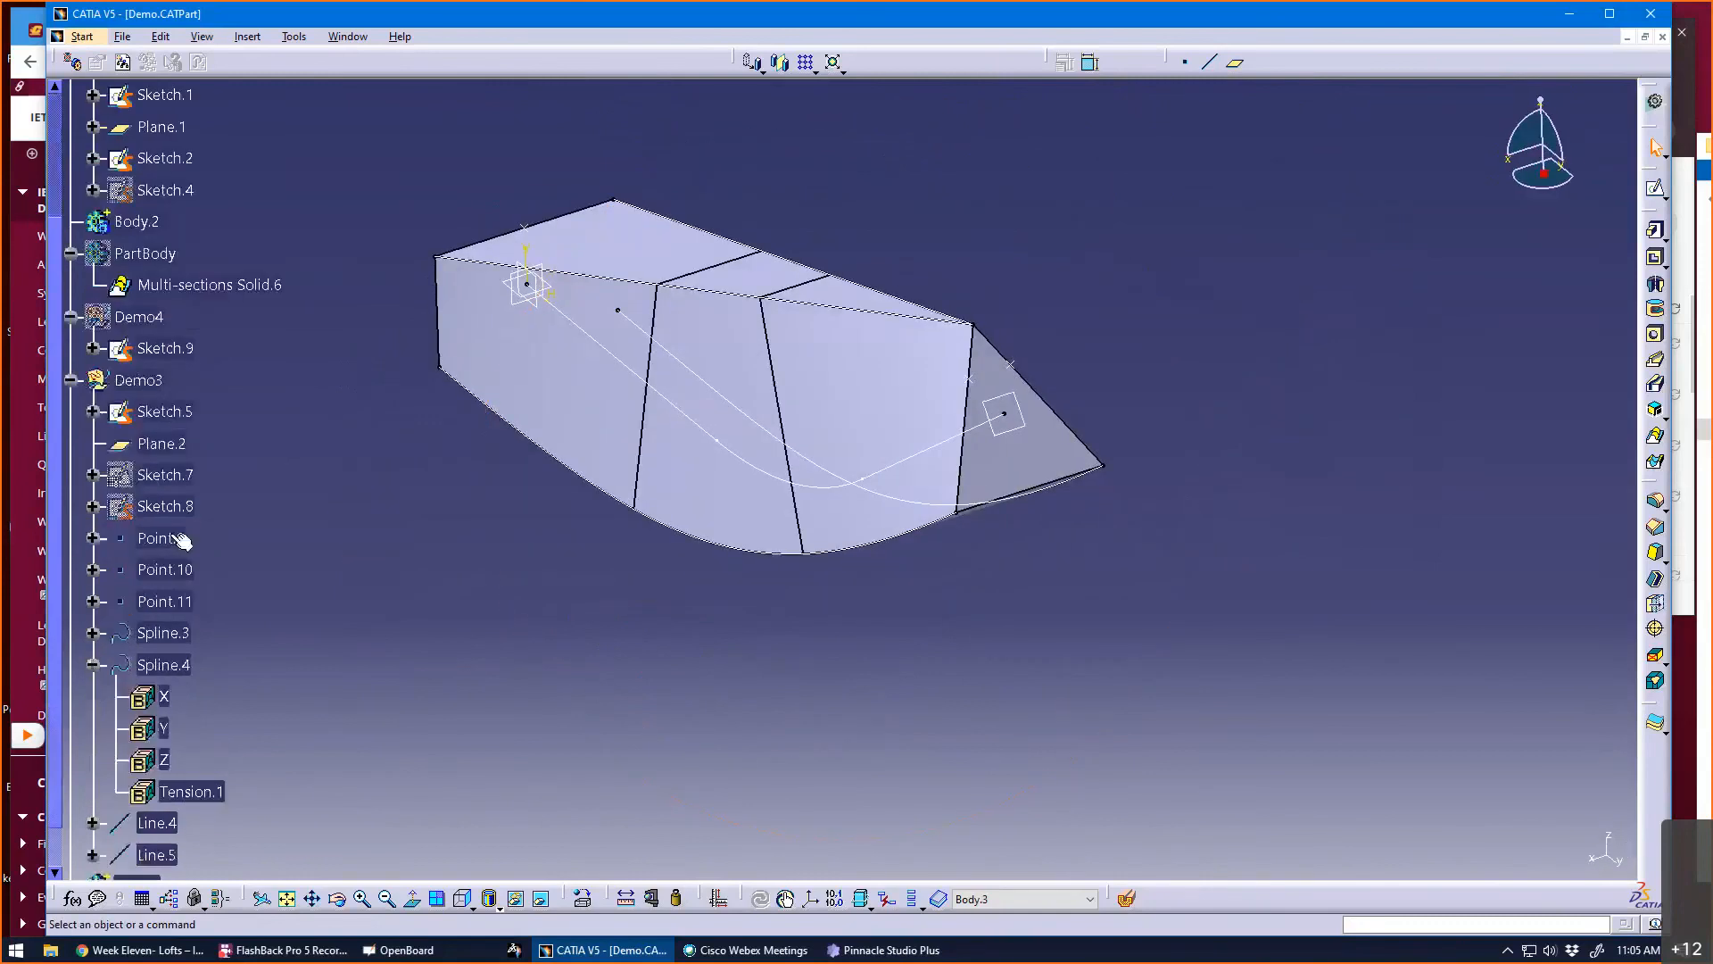
{"action": "scroll", "coordinate": [181, 540], "scroll_direction": "down", "scroll_amount": 3}
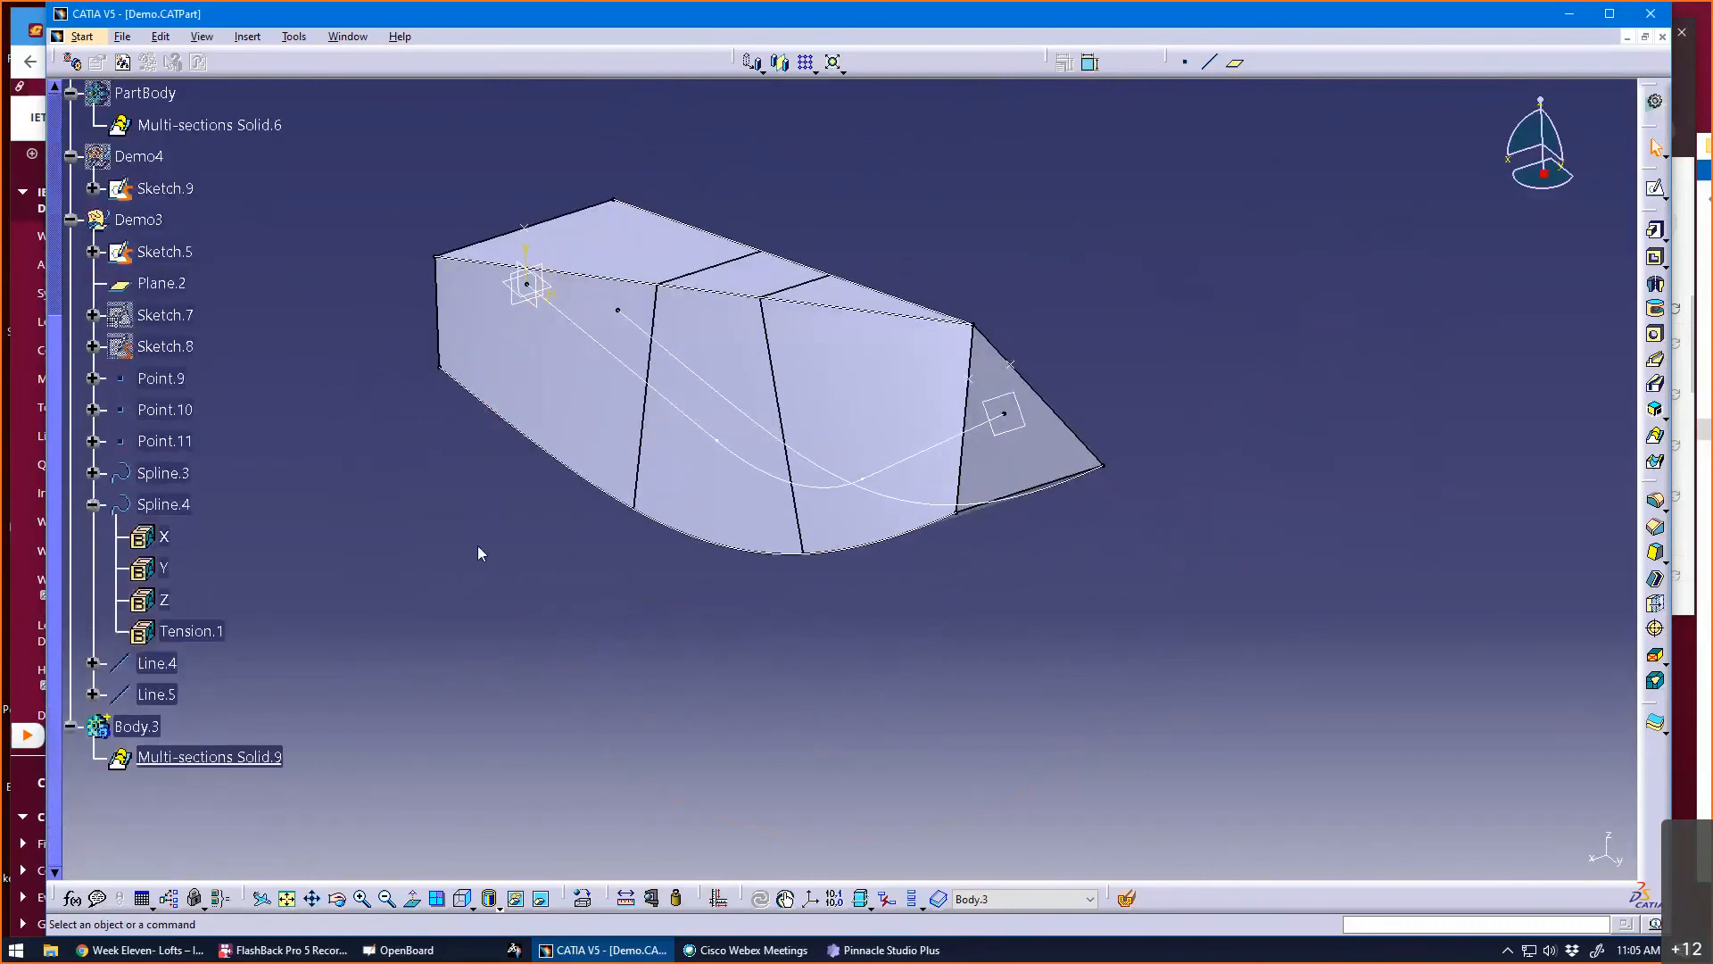
{"action": "scroll", "coordinate": [478, 549], "scroll_direction": "up", "scroll_amount": 5}
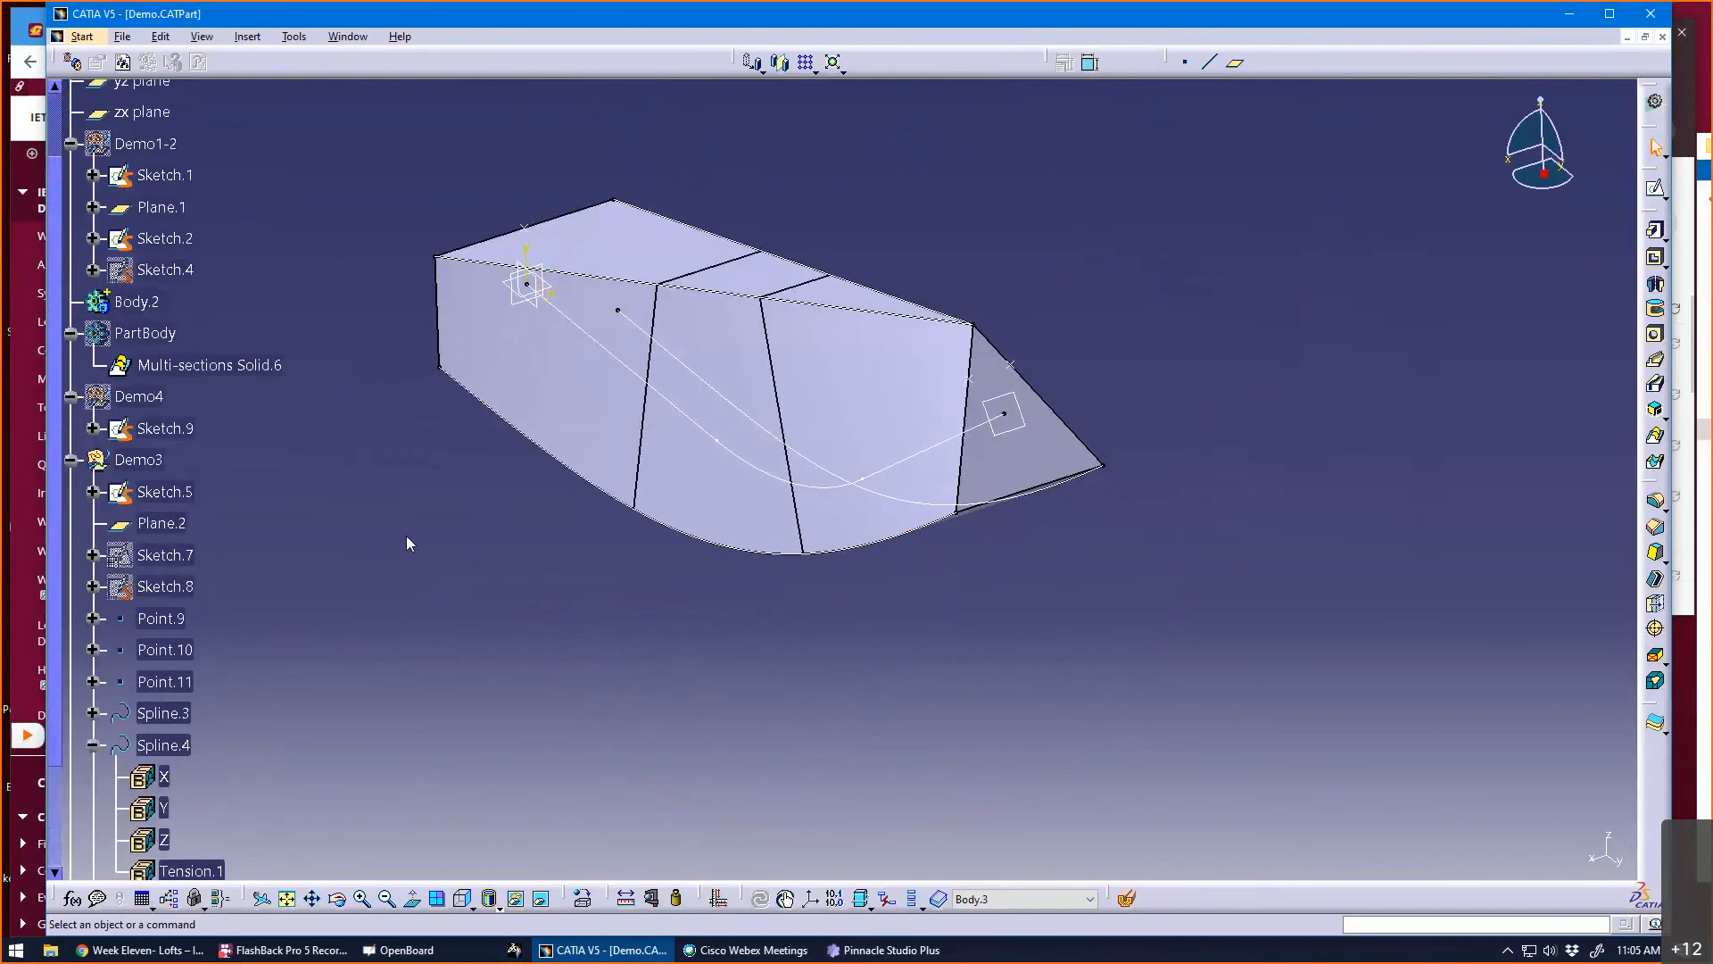
{"action": "right_click", "coordinate": [129, 460]}
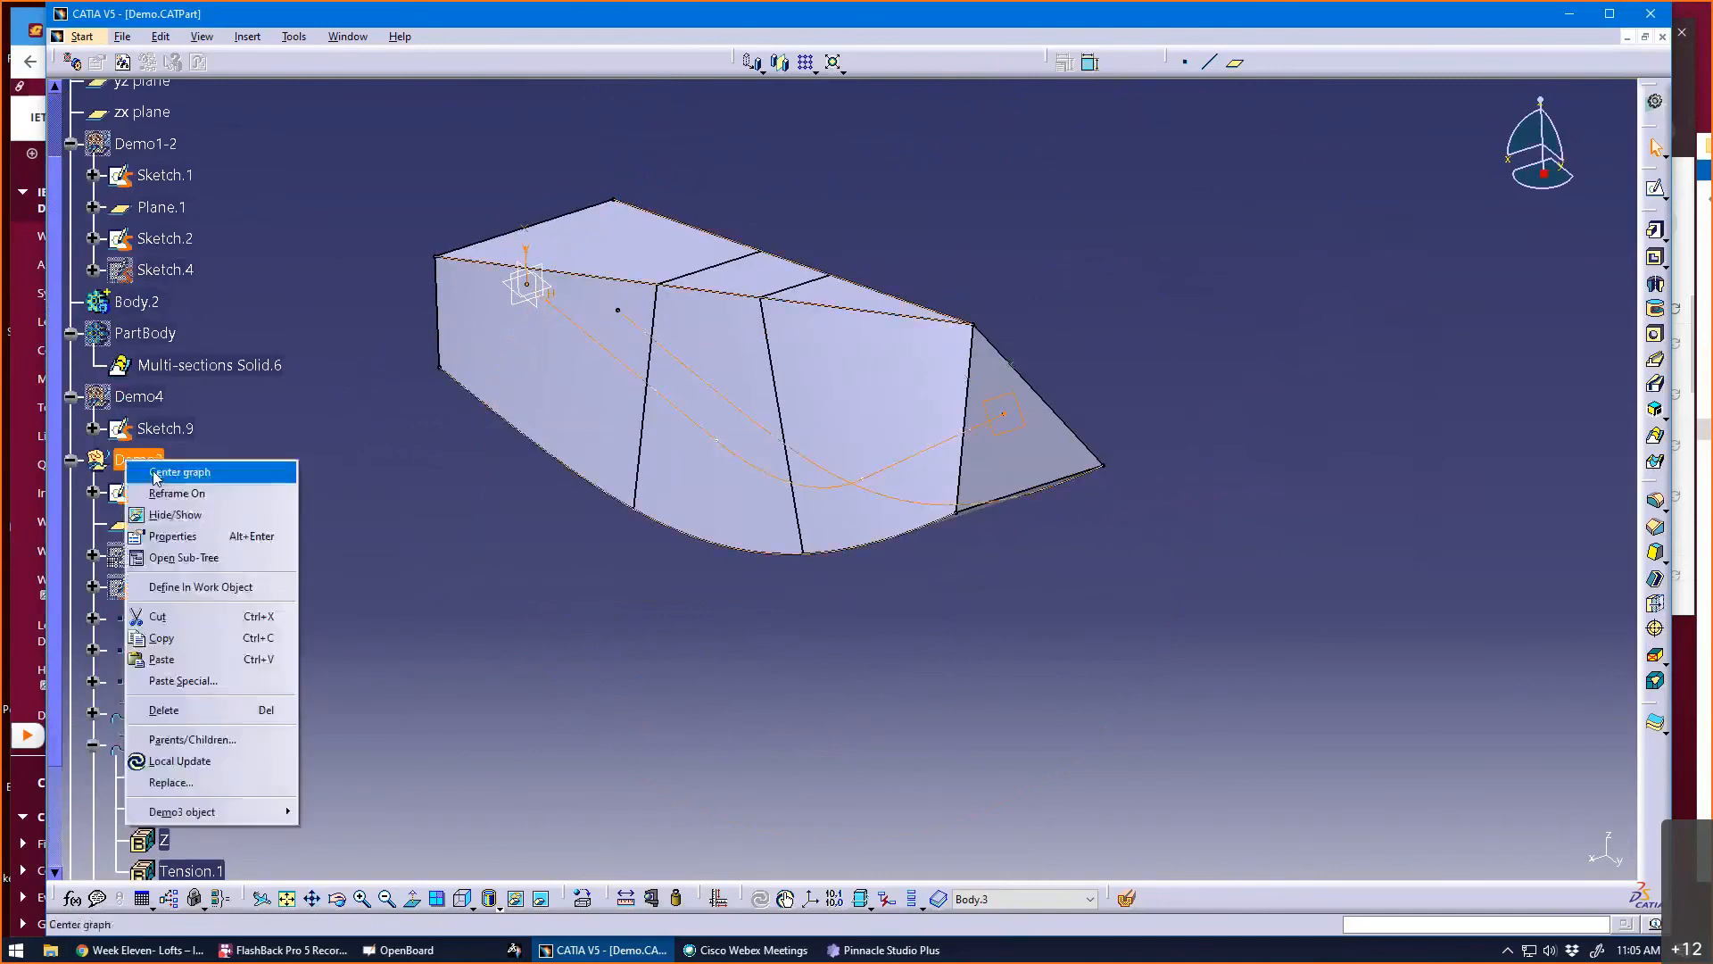
{"action": "left_click", "coordinate": [175, 515]}
{"action": "scroll", "coordinate": [455, 576], "scroll_direction": "down", "scroll_amount": 6}
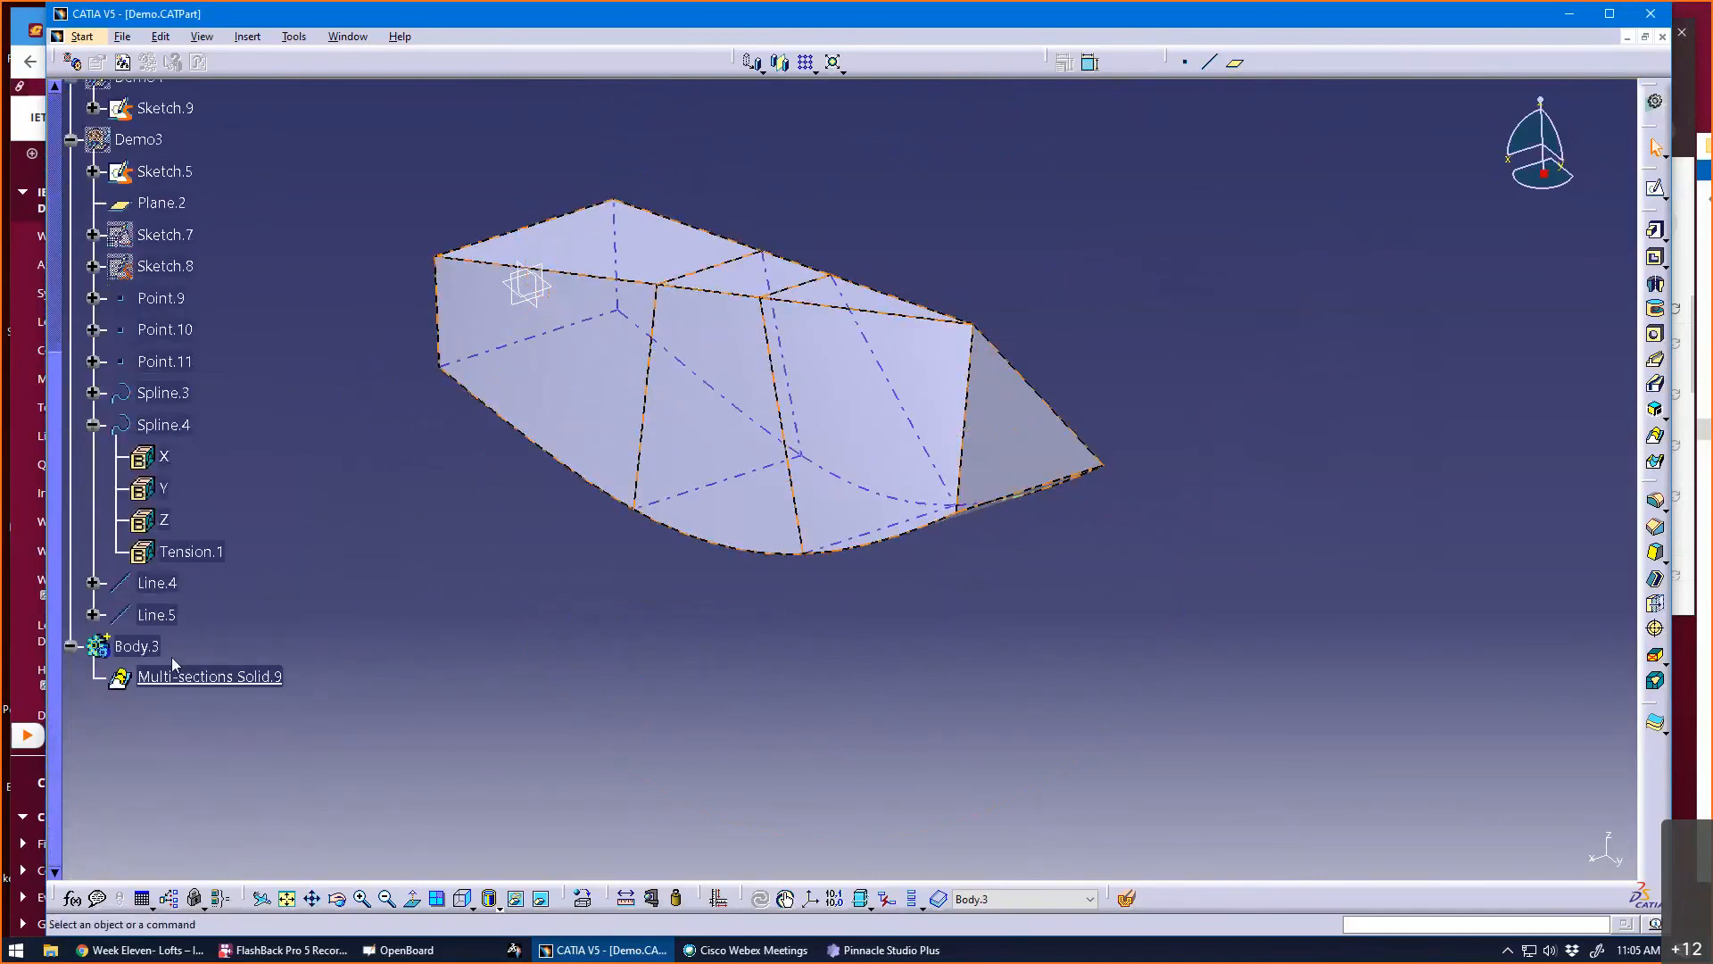
{"action": "right_click", "coordinate": [136, 648]}
{"action": "left_click", "coordinate": [184, 335]}
- Show the Demo4 geometrical set containing Sketch.9
{"action": "scroll", "coordinate": [304, 439], "scroll_direction": "up", "scroll_amount": 10}
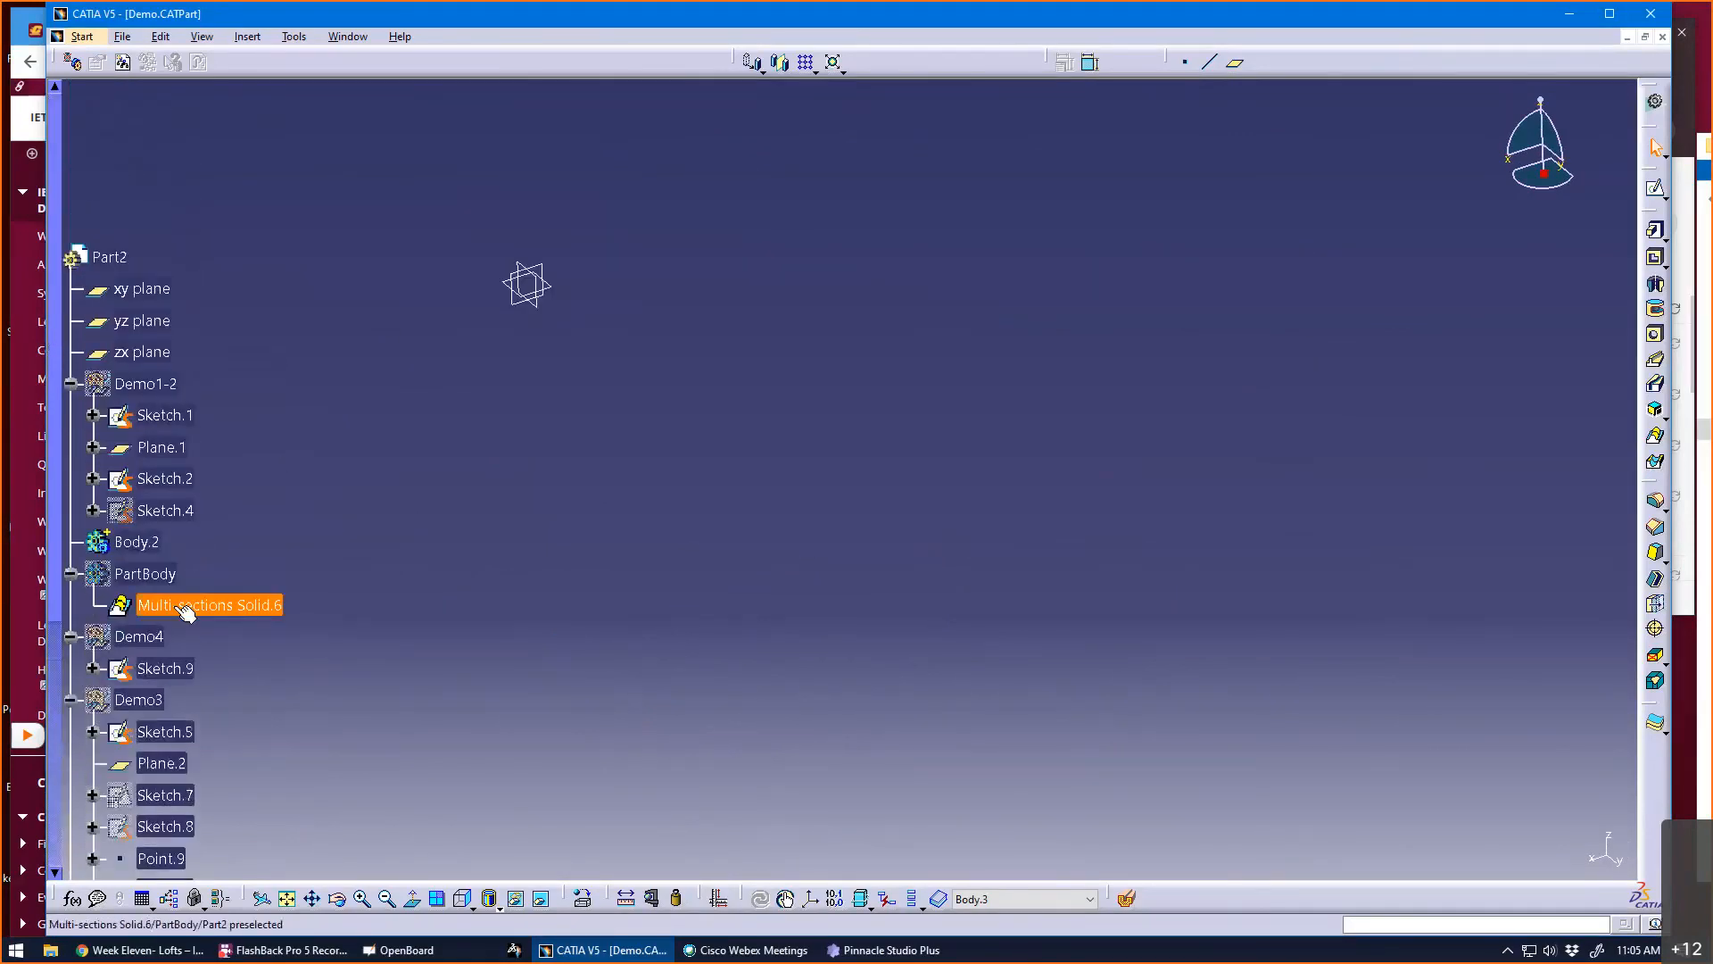
{"action": "scroll", "coordinate": [174, 589], "scroll_direction": "down", "scroll_amount": 2}
{"action": "right_click", "coordinate": [151, 623]}
{"action": "left_click", "coordinate": [332, 719]}
{"action": "right_click", "coordinate": [170, 562]}
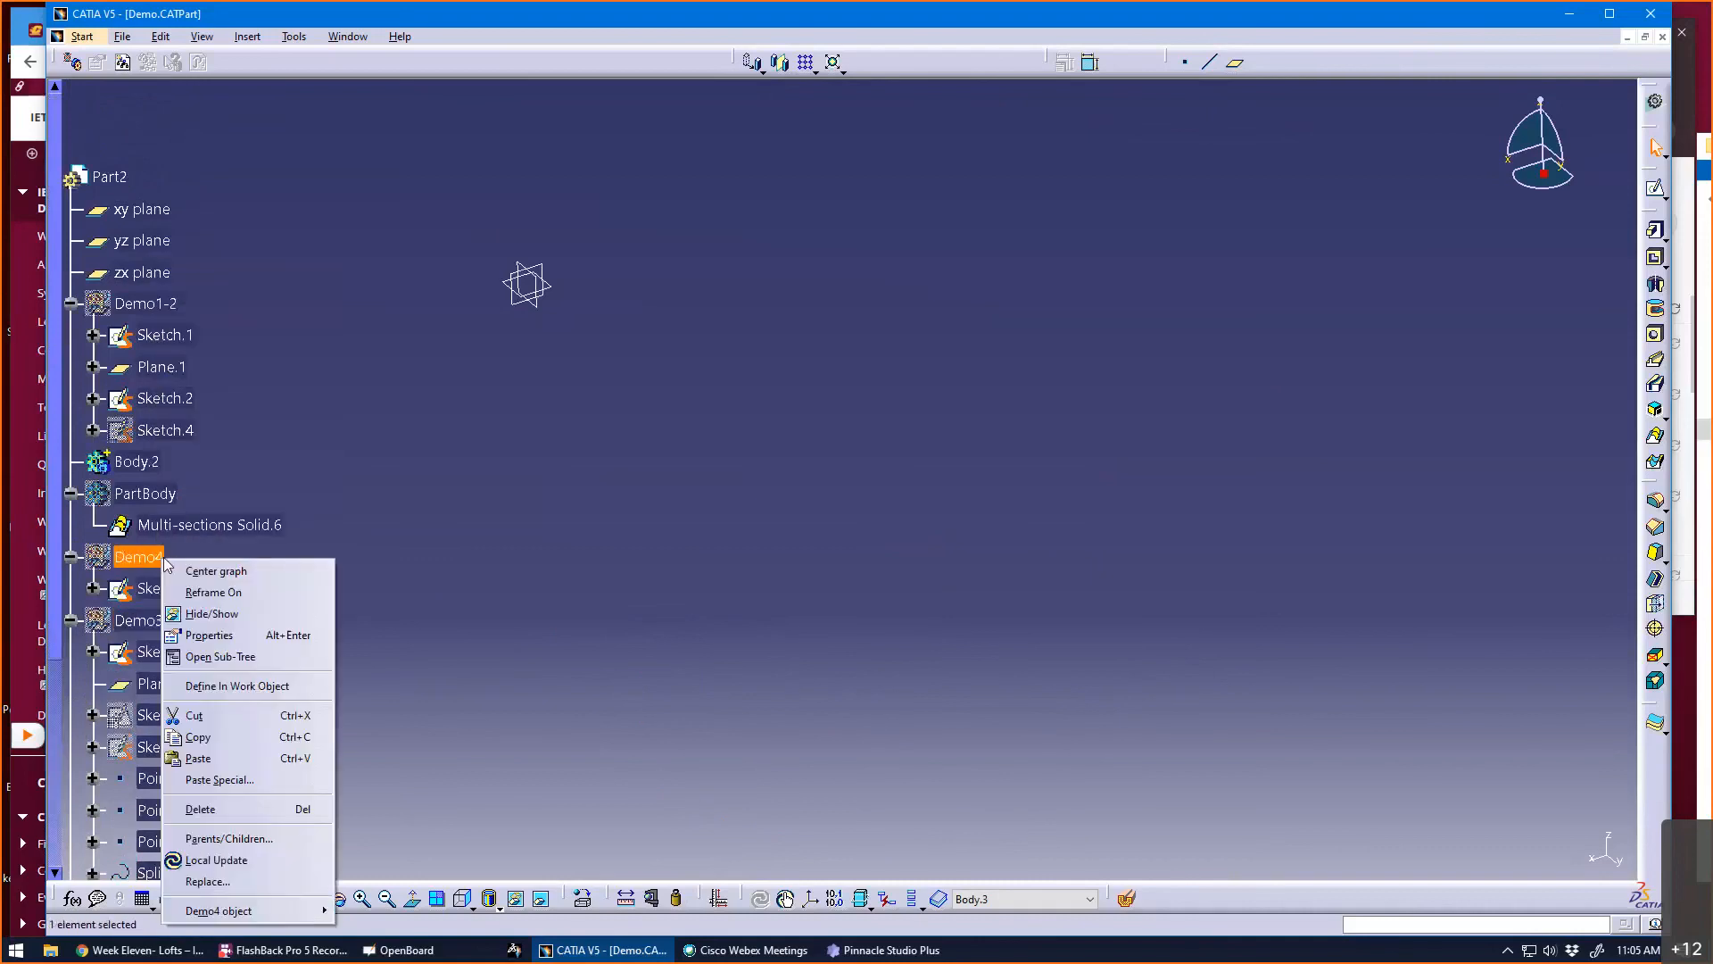
{"action": "left_click", "coordinate": [222, 610]}
- Make Demo4 the in-work object and bring its whole Sketch.9 curve into view
{"action": "scroll", "coordinate": [496, 633], "scroll_direction": "up", "scroll_amount": 2}
{"action": "mouse_move", "coordinate": [515, 612]}
{"action": "middle_mouse_down"}
{"action": "mouse_move", "coordinate": [459, 443]}
{"action": "mouse_move", "coordinate": [913, 832]}
{"action": "mouse_move", "coordinate": [928, 673]}
{"action": "middle_mouse_up"}
{"action": "middle_click_drag", "start_coordinate": [757, 691], "coordinate": [297, 662]}
{"action": "right_click", "coordinate": [155, 636]}
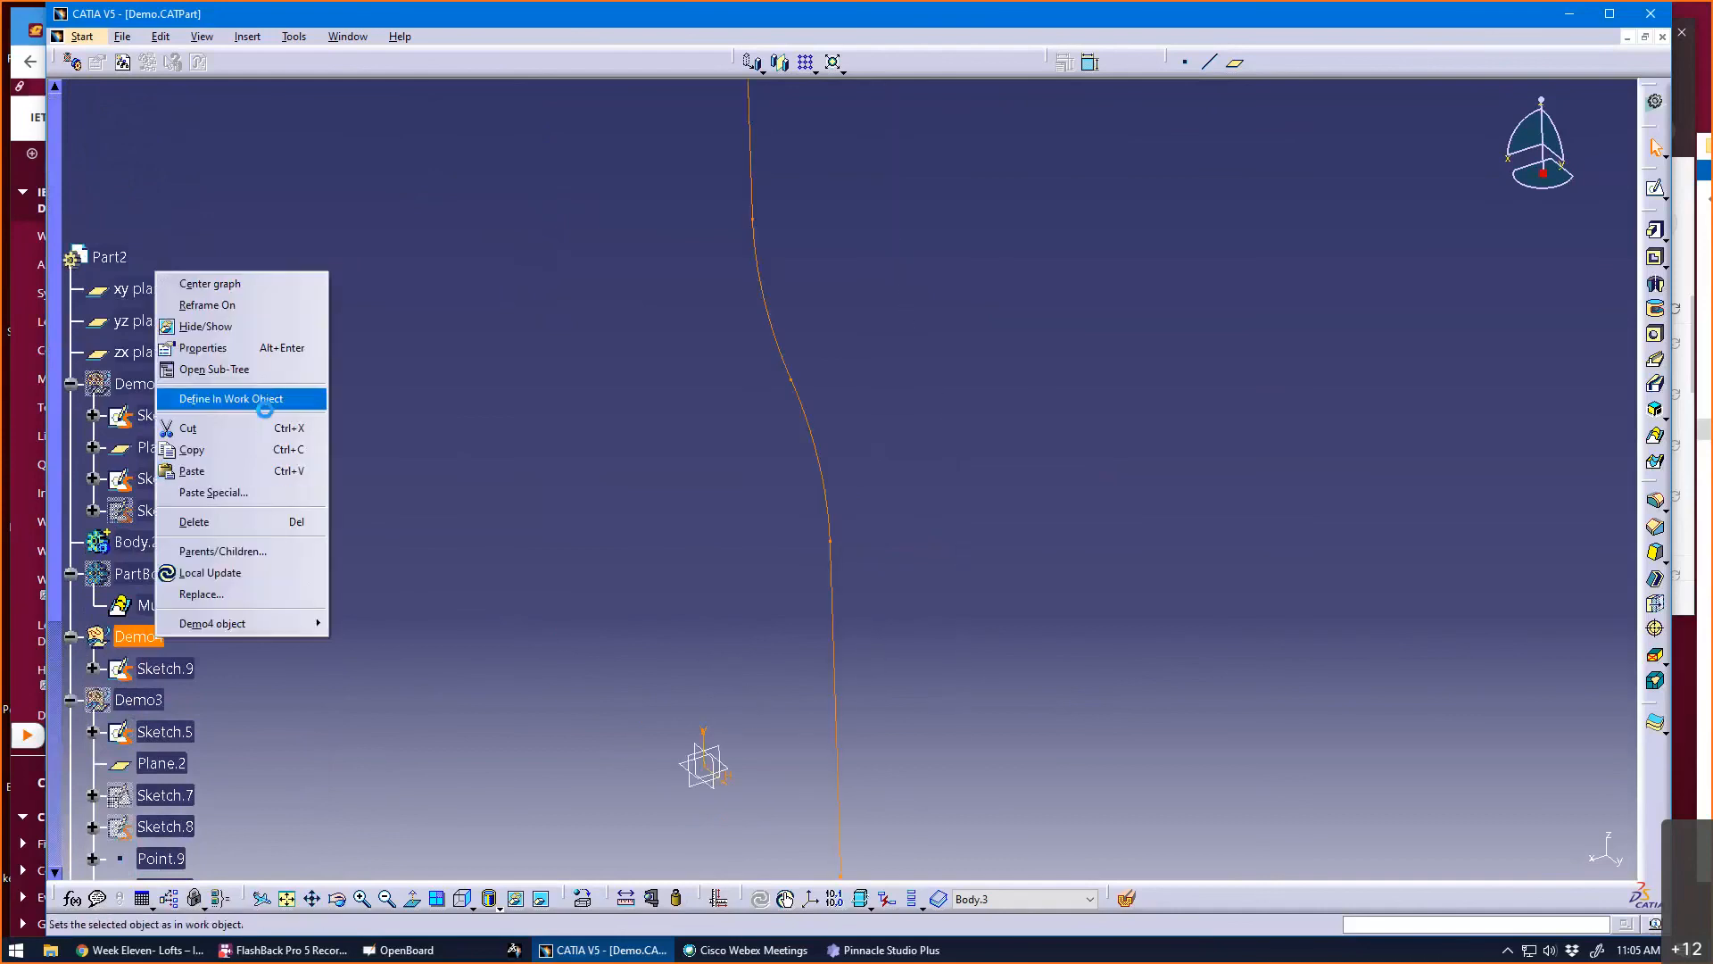
{"action": "left_click", "coordinate": [230, 398]}
{"action": "middle_click_drag", "start_coordinate": [554, 600], "coordinate": [773, 606]}
{"action": "scroll", "coordinate": [747, 607], "scroll_direction": "up", "scroll_amount": 1}
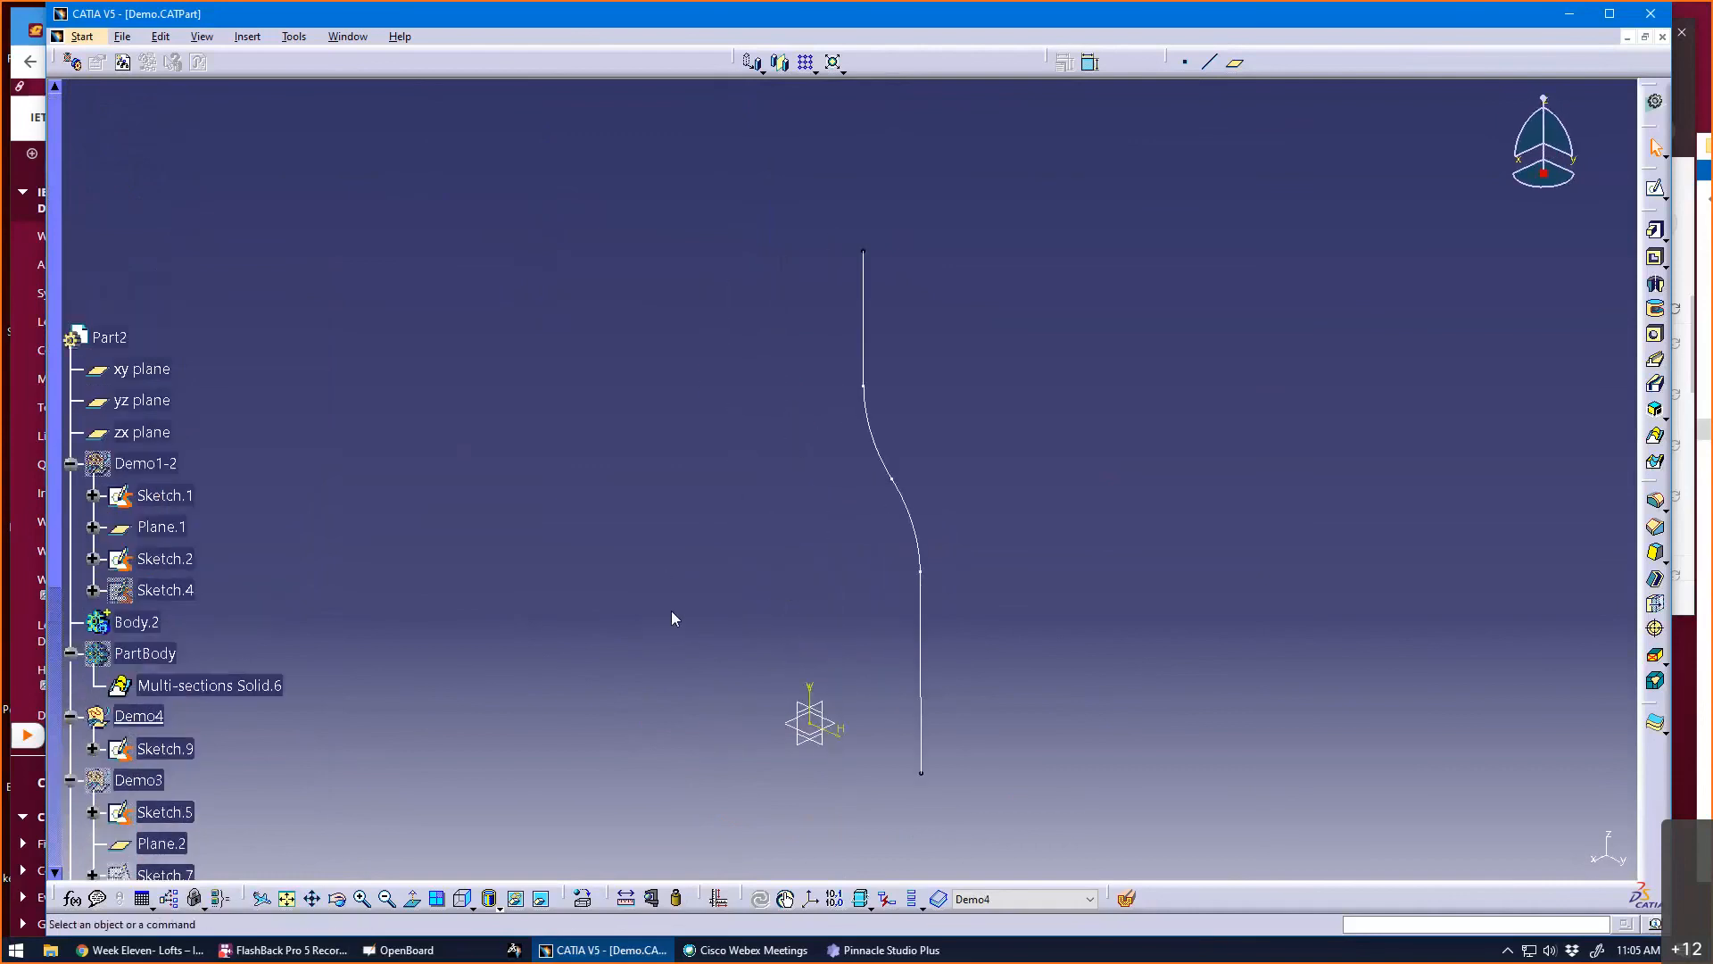